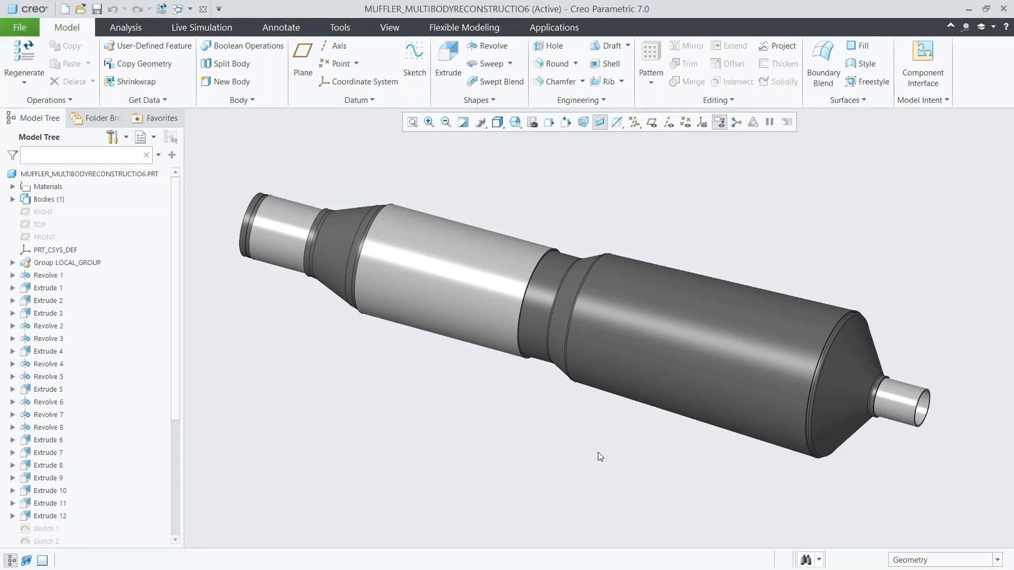
Activate the XSEC0003 cross section on the muffler and restore the saved 00_START view.
left_click_drag(176, 433, 182, 531)
left_click(62, 538)
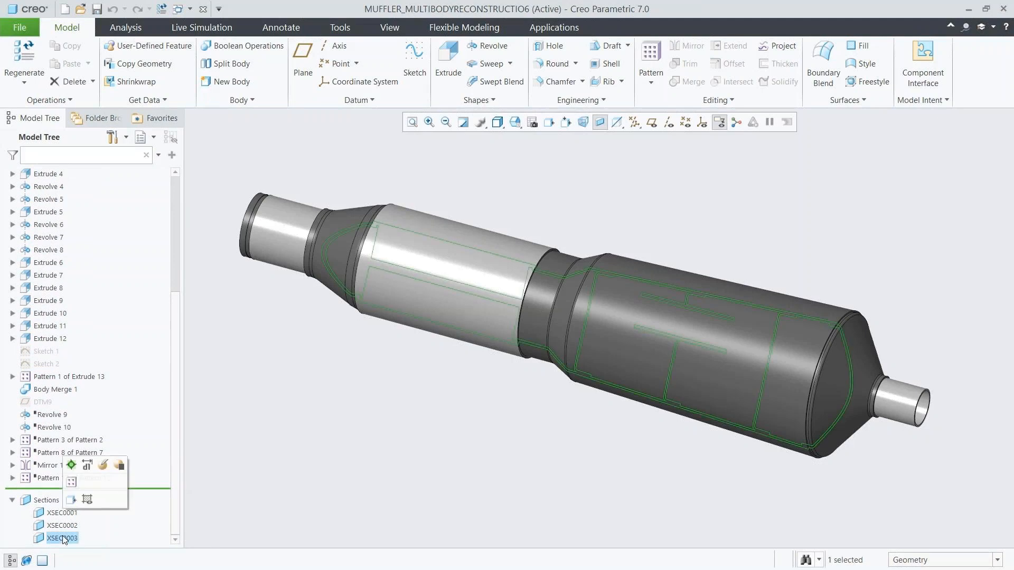
left_click(72, 467)
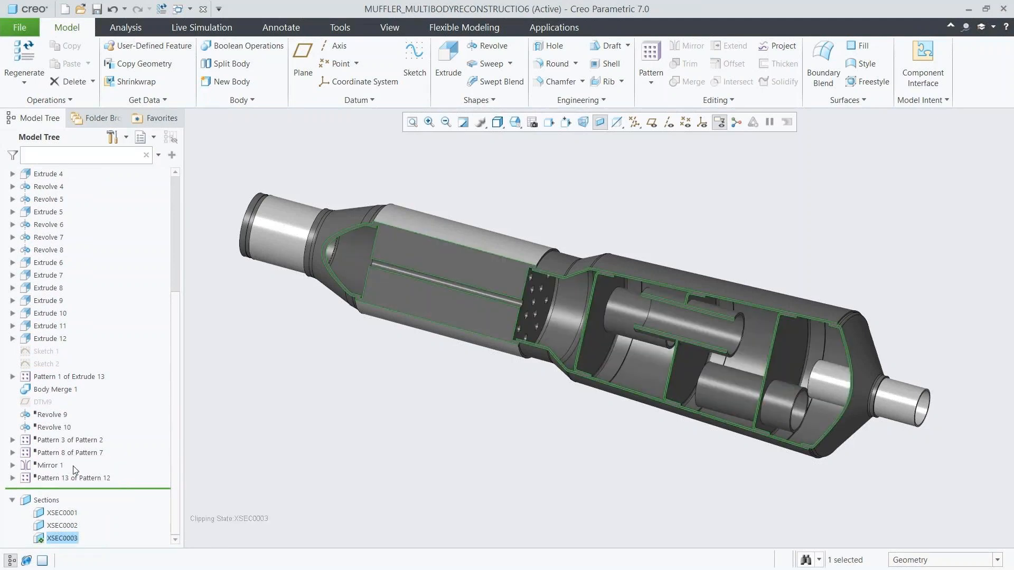
left_click(263, 445)
middle_click_drag(552, 315, 567, 323)
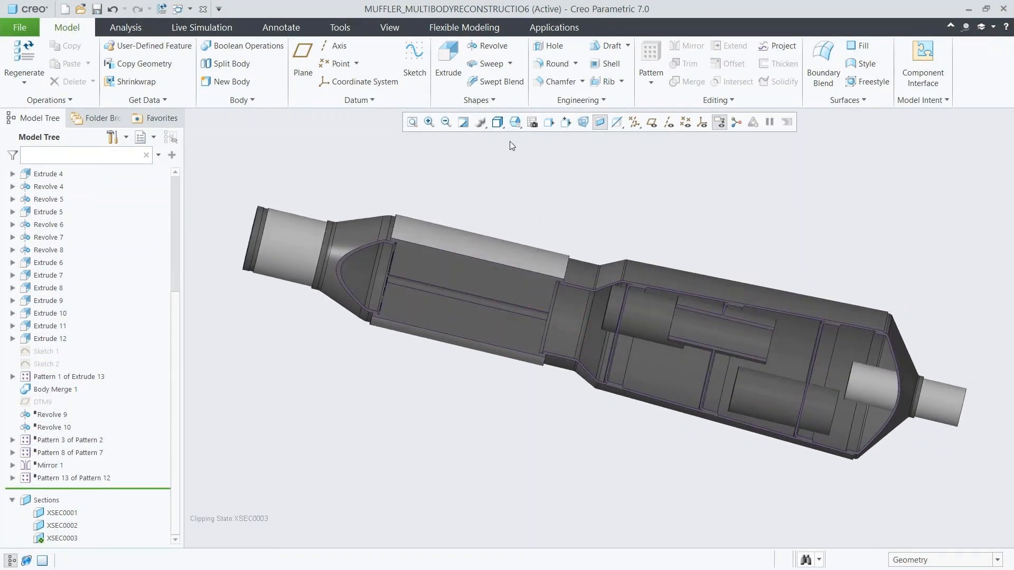
left_click(514, 124)
left_click(528, 156)
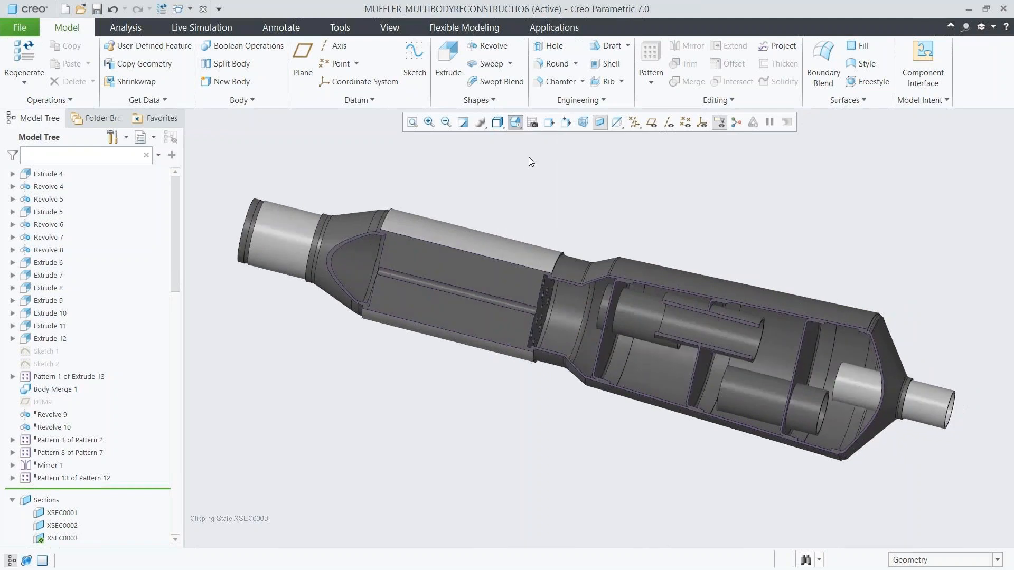
Add a fluid simulation study to the muffler model and expand its contents.
left_click(210, 27)
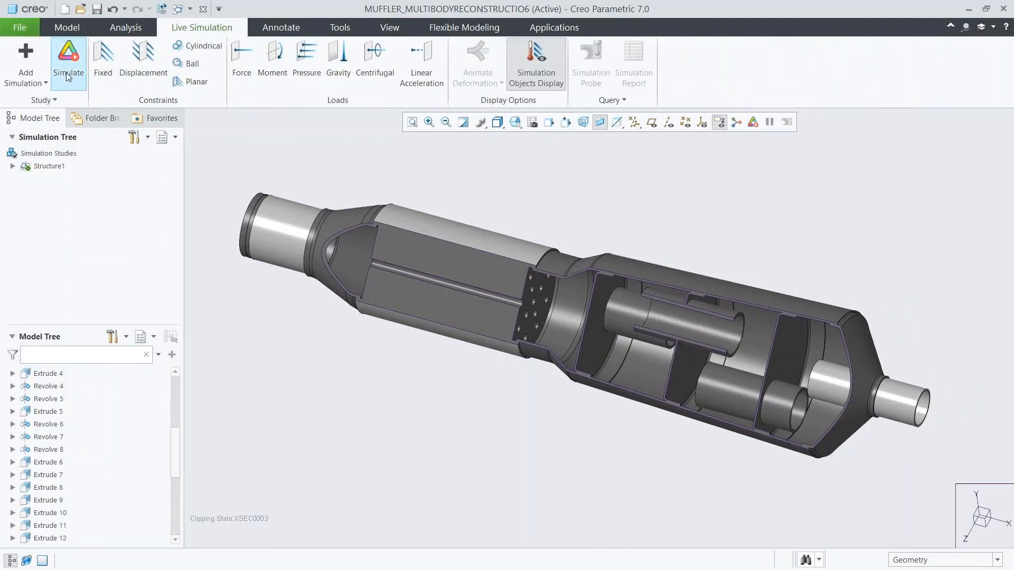
left_click(26, 68)
left_click(53, 185)
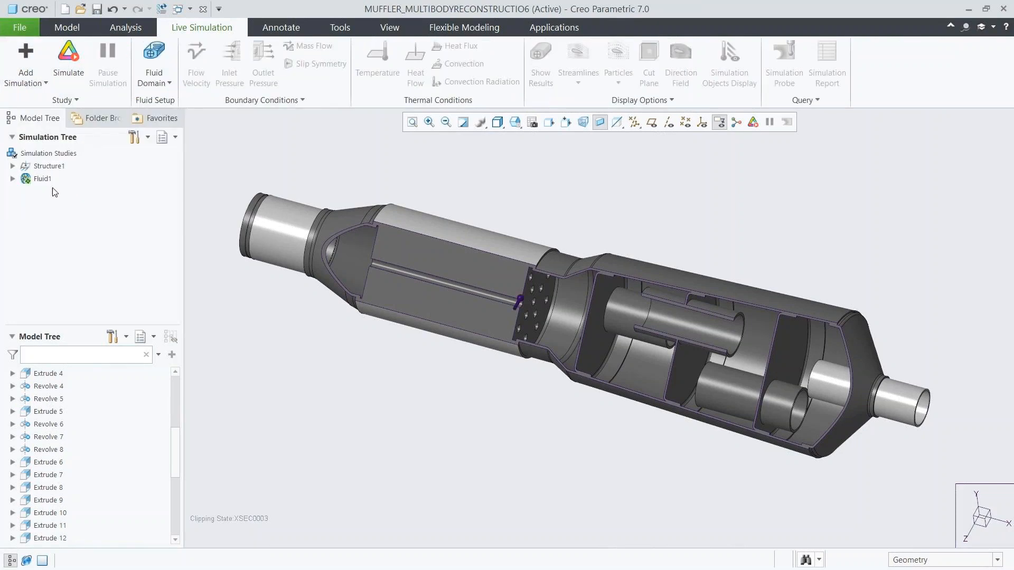
left_click(12, 179)
Start an internal volume for the fluid domain with the inlet pipe's outer ring-shaped end face as the first bounding surface.
left_click(167, 84)
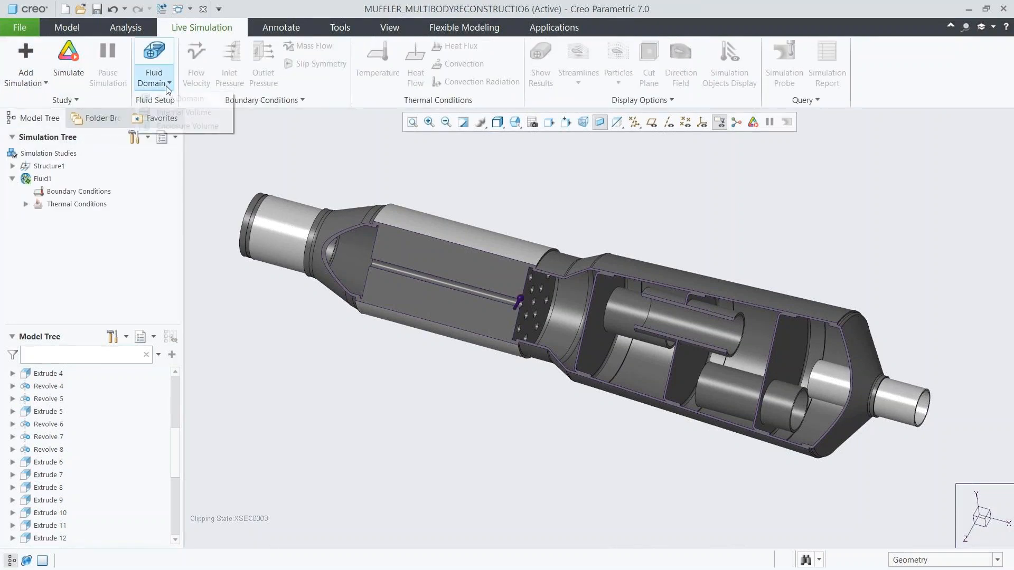
left_click(173, 114)
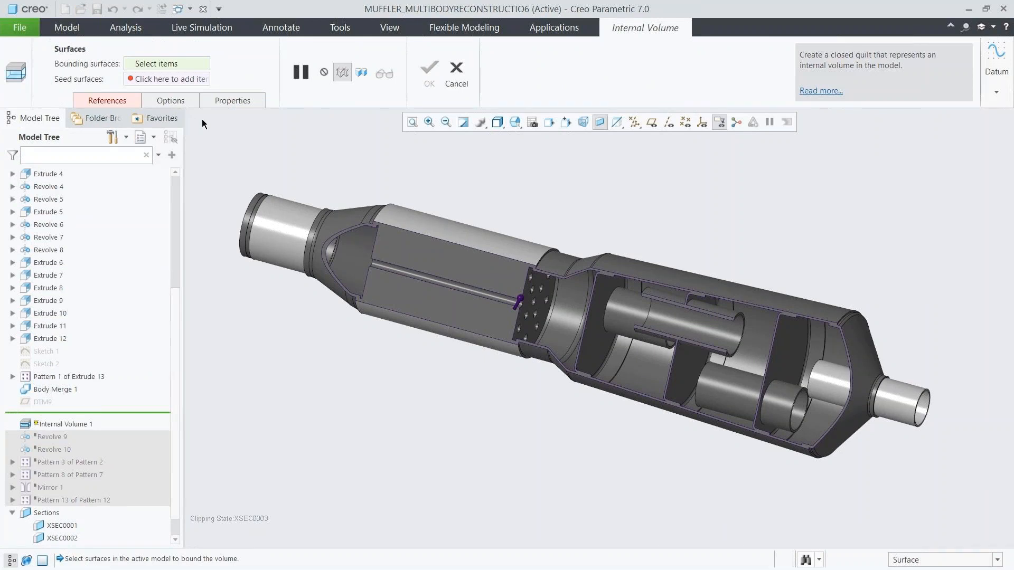
left_click(515, 121)
left_click(532, 171)
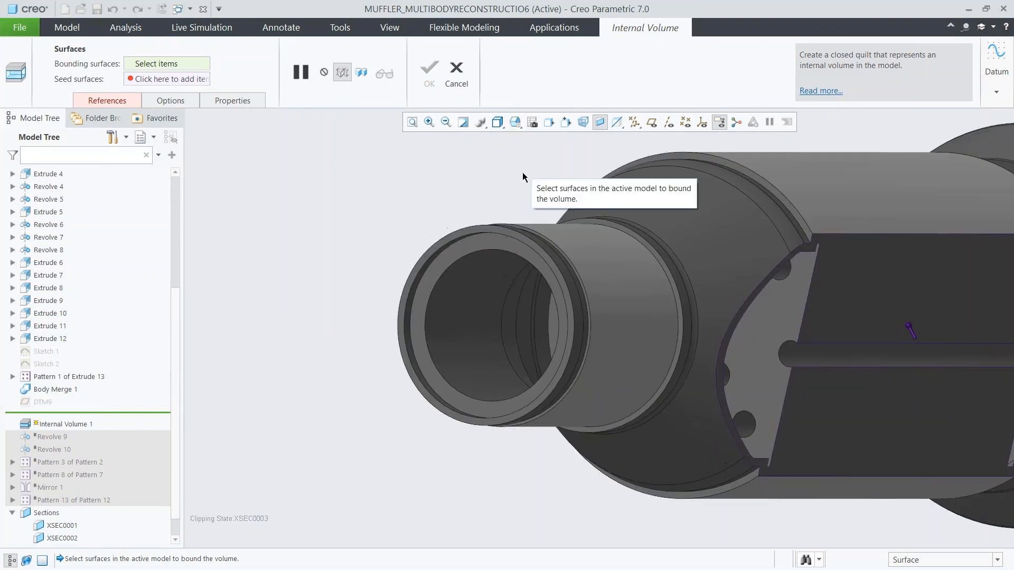
left_click(465, 233)
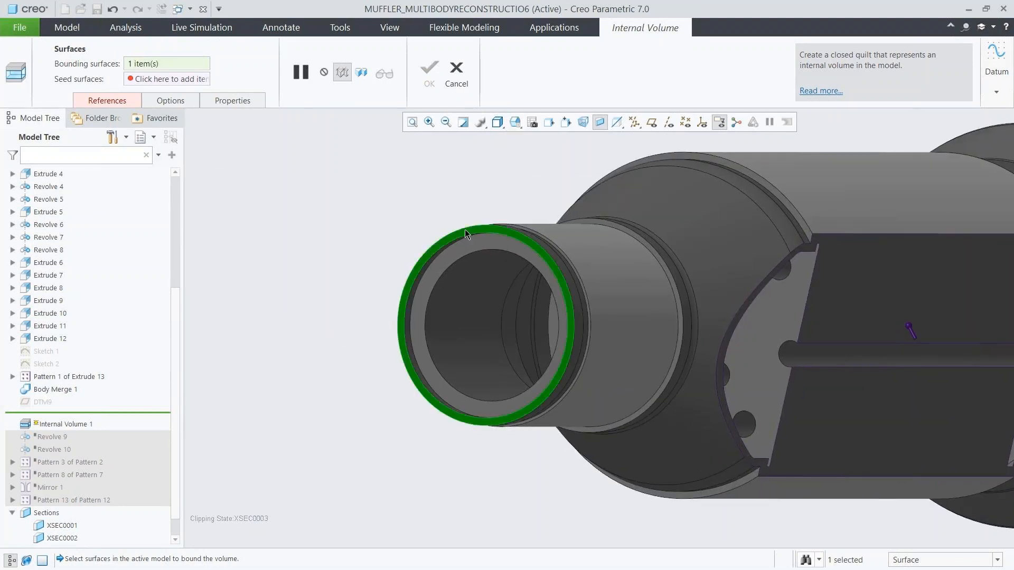
Add the outlet pipe's ring-shaped end face as the second bounding surface and create the internal volume.
left_click(519, 126)
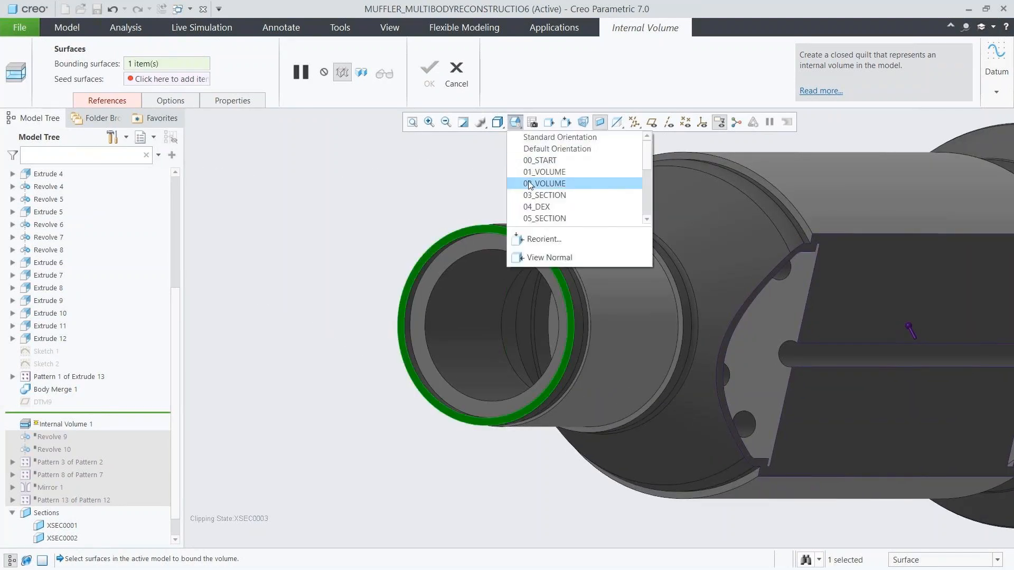
left_click(529, 182)
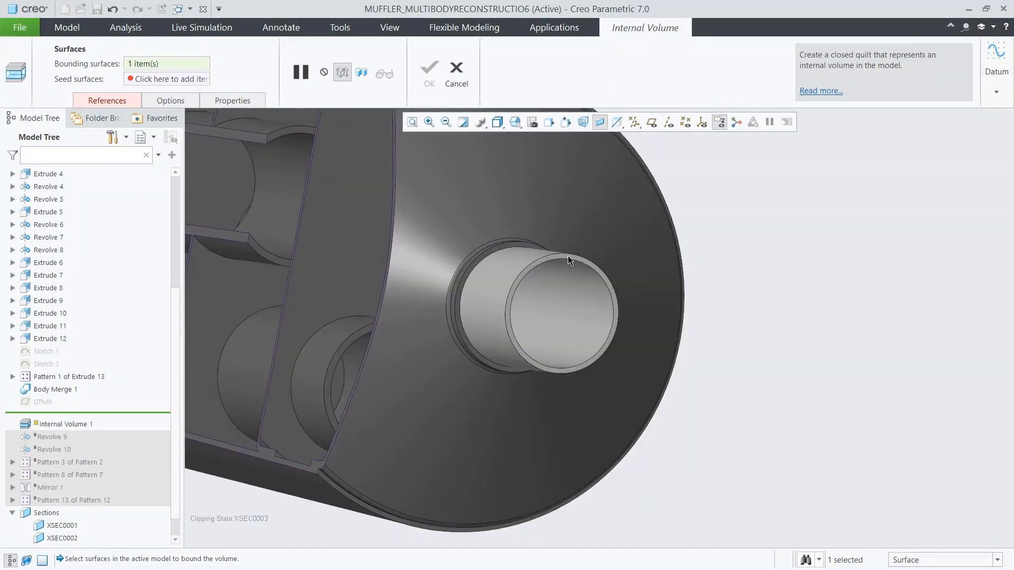
left_click(568, 255)
left_click(516, 124)
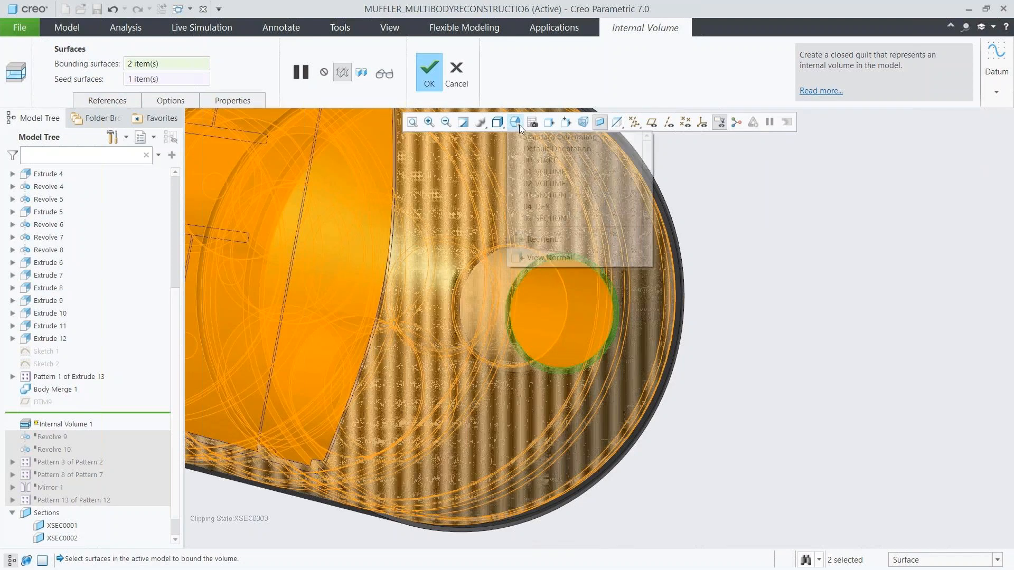
left_click(530, 160)
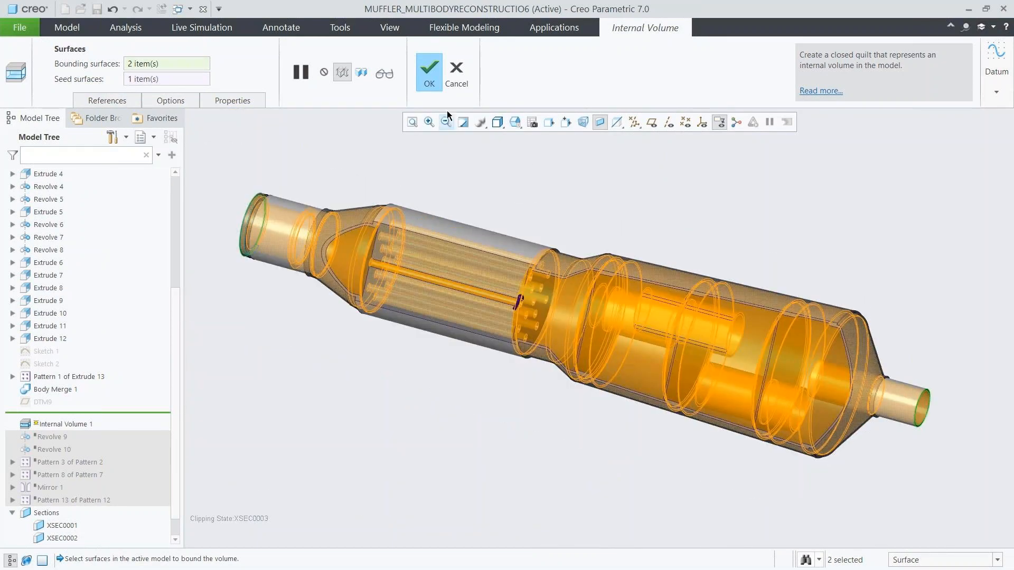
left_click(429, 79)
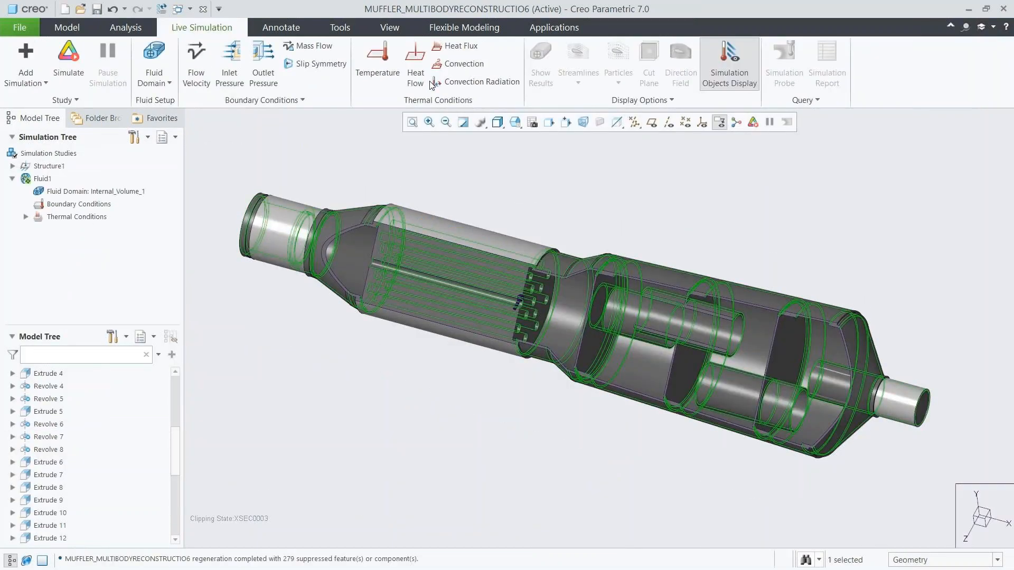
Assign the library material carbon_dioxide to the internal volume fluid domain, overriding the copy already in the model.
scroll(169, 504, "down", 6)
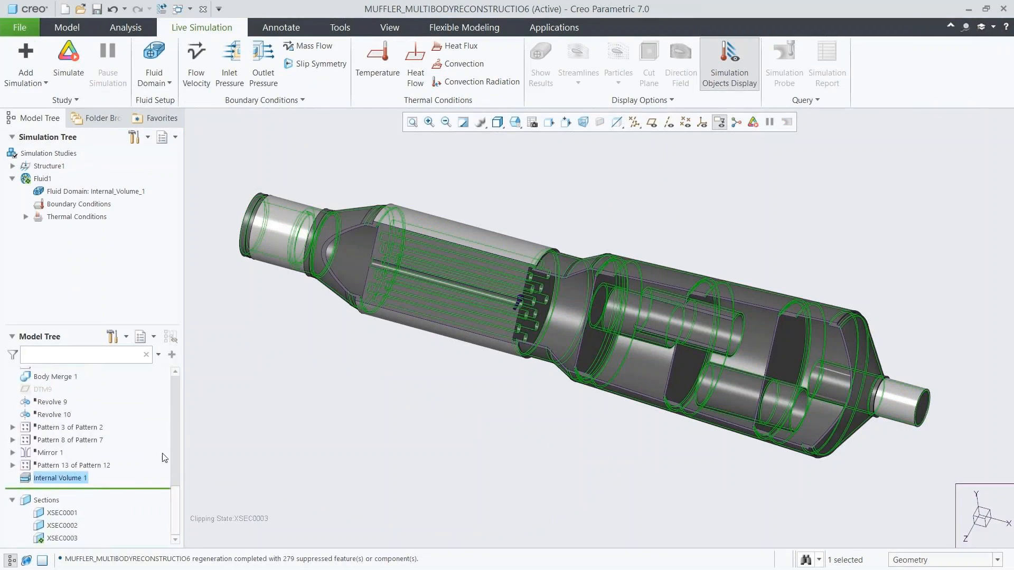
right_click(85, 191)
left_click(127, 197)
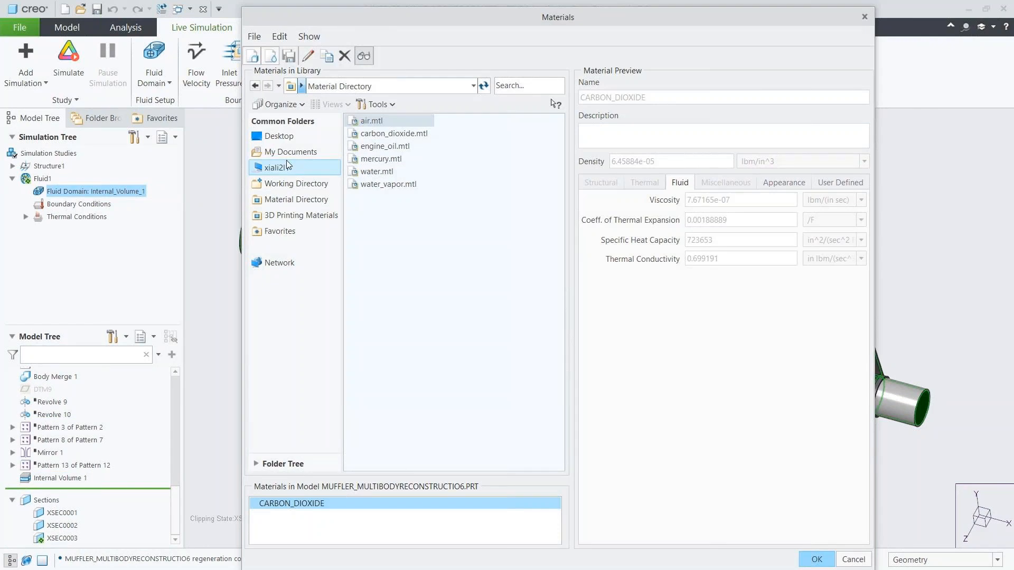
double_click(373, 135)
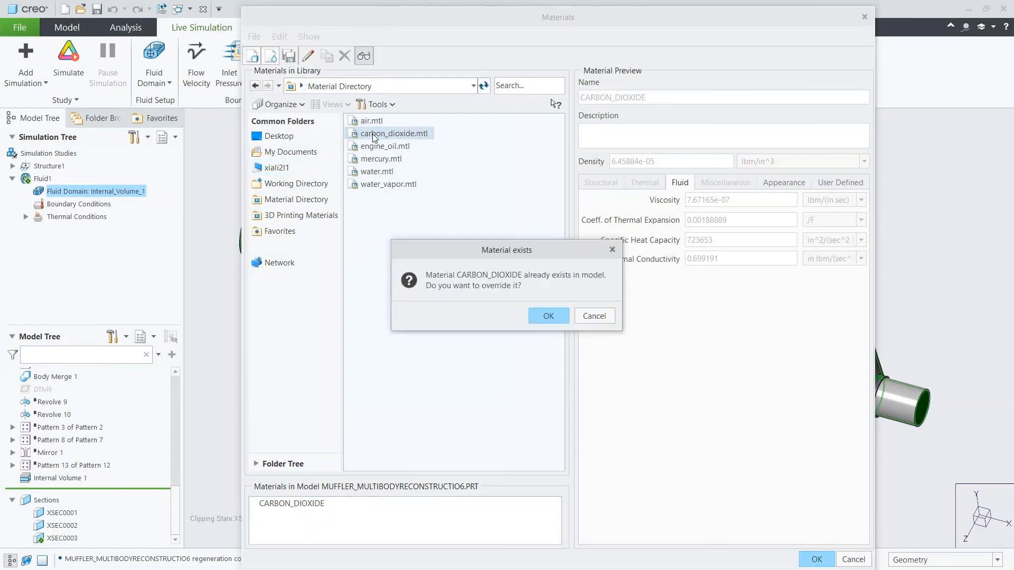
left_click(541, 317)
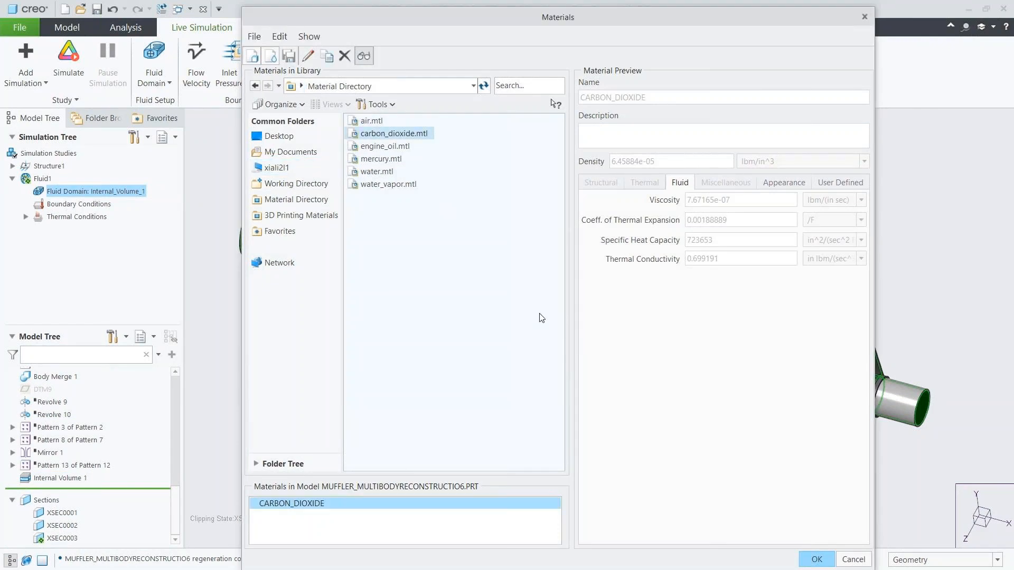
left_click(806, 559)
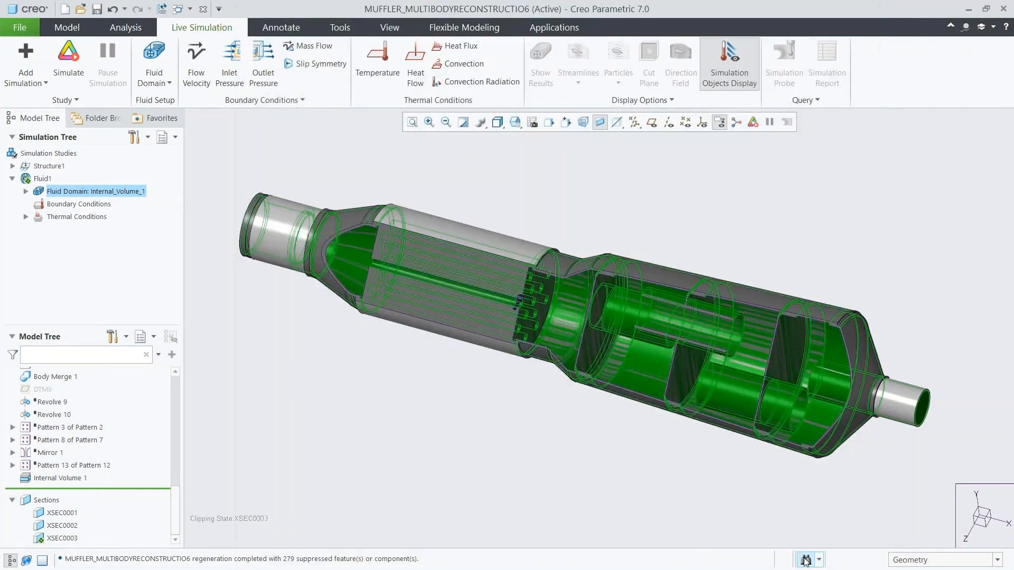
left_click(26, 192)
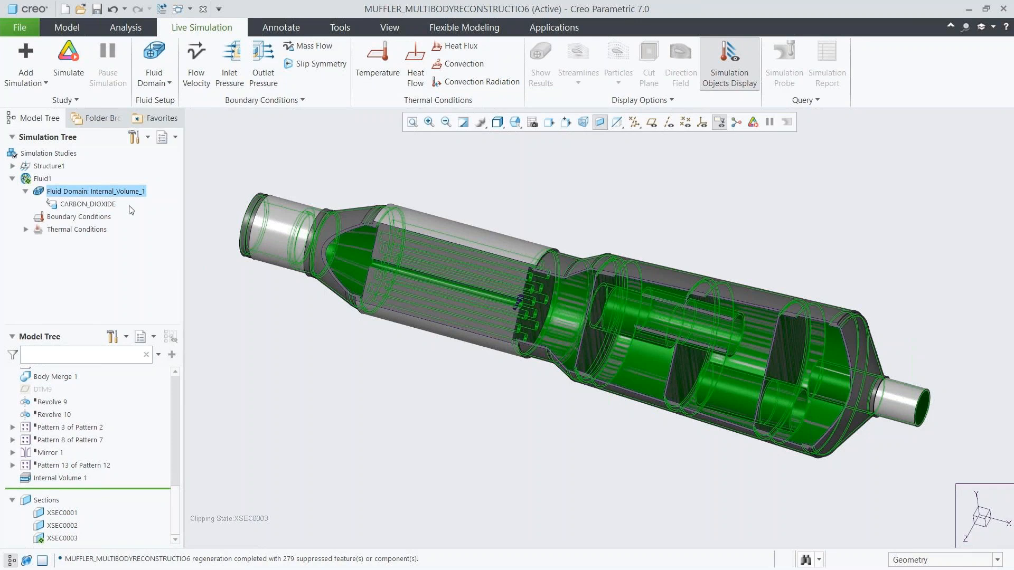
left_click(212, 196)
Start a flow velocity condition on the fluid surface at the inlet opening, with its direction set to X -1.
left_click(196, 74)
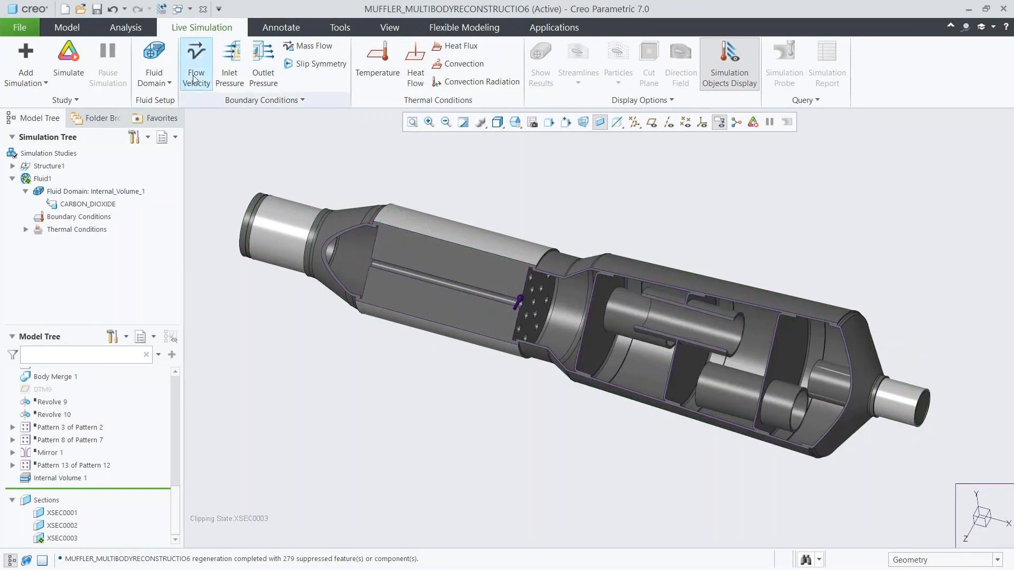
left_click(518, 125)
left_click(531, 172)
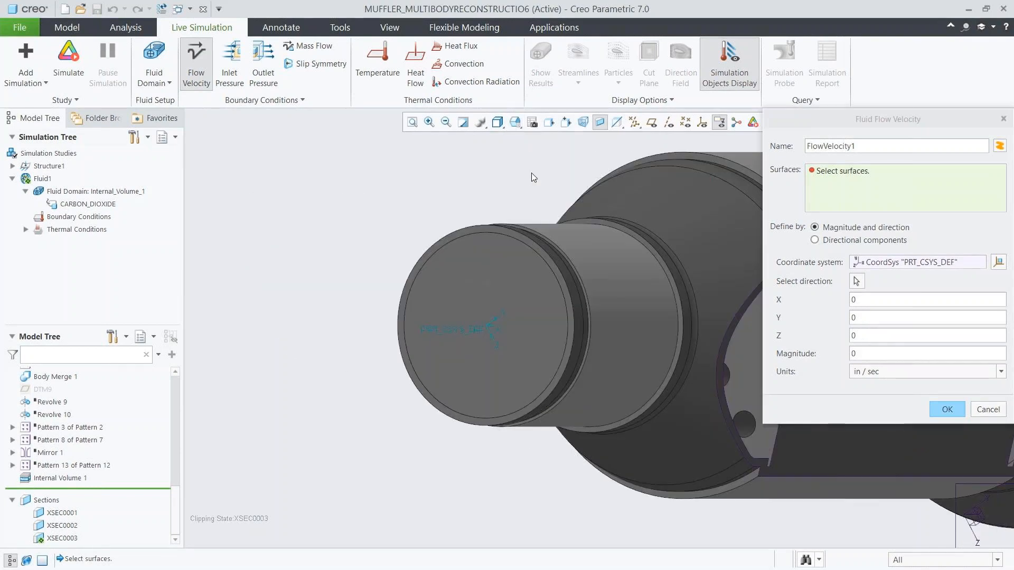
left_click(493, 276)
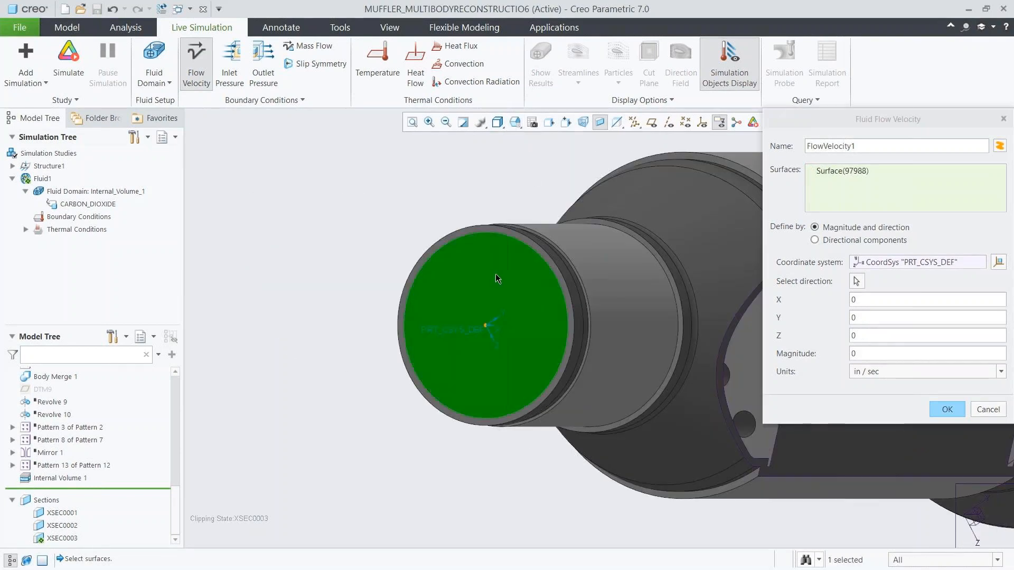
left_click(856, 281)
left_click(545, 332)
Set the inlet flow velocity magnitude to -85, change its units, and create the boundary condition.
left_click(860, 350)
key("BackSpace")
type("-85")
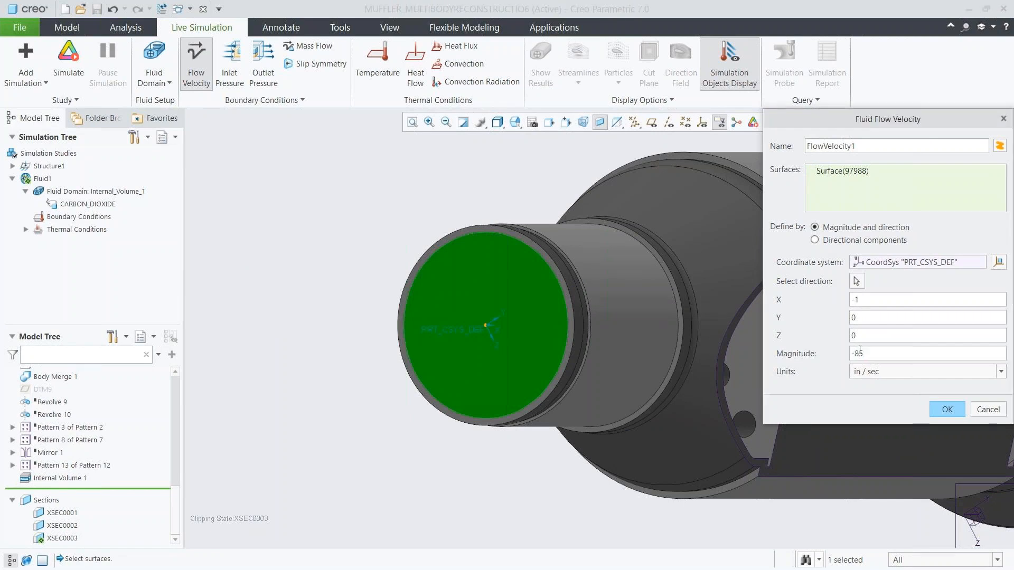
left_click(879, 372)
left_click(887, 422)
left_click(947, 412)
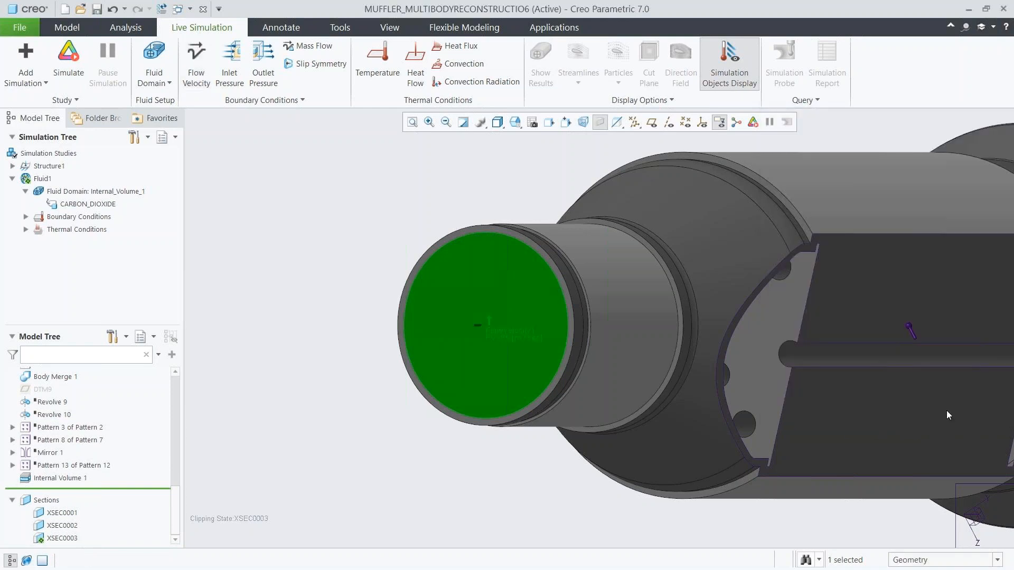
left_click(25, 217)
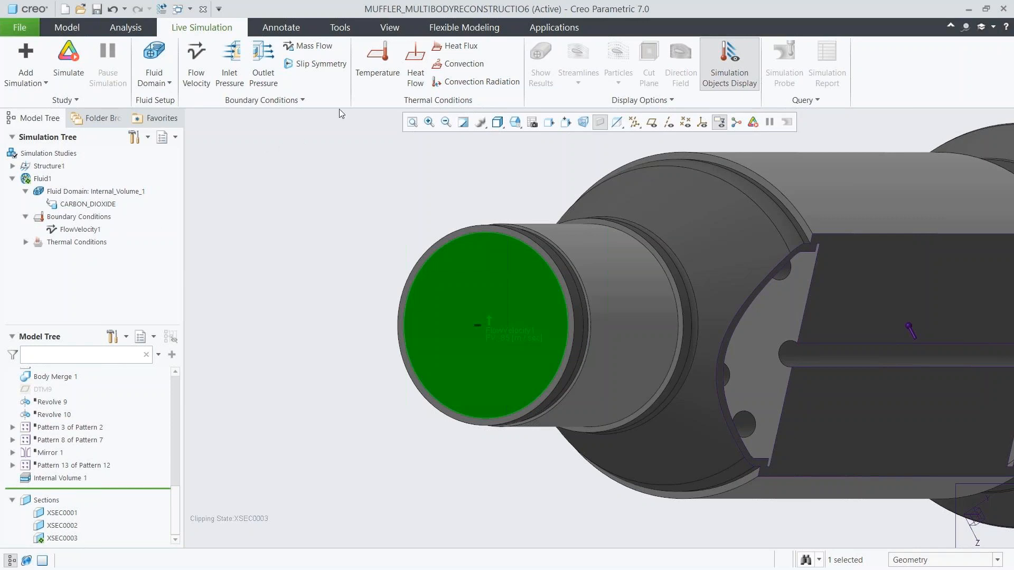
Apply a prescribed temperature of 700 to the inlet fluid surface, changing the temperature unit from F.
left_click(377, 76)
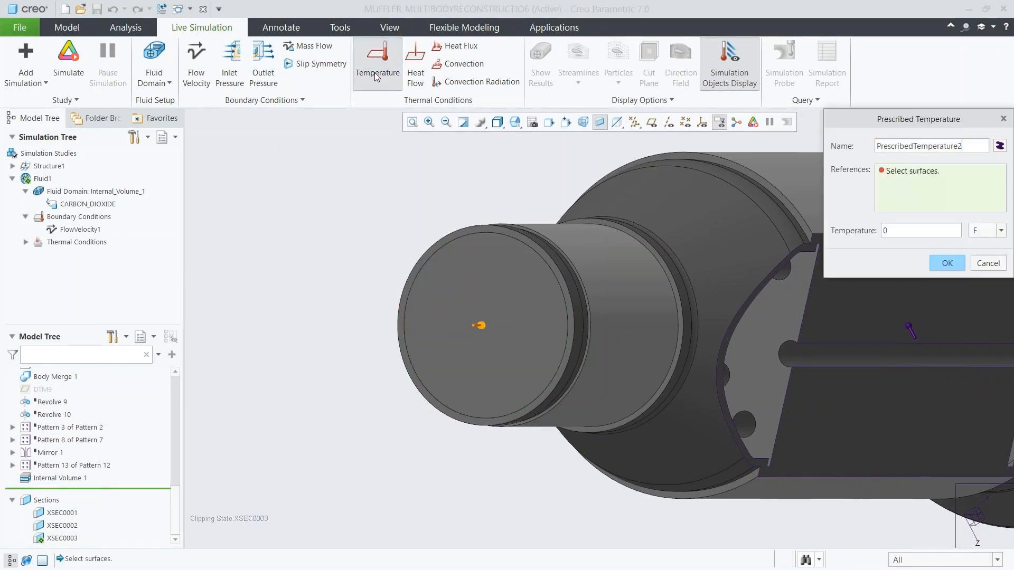
left_click(462, 258)
left_click(891, 228)
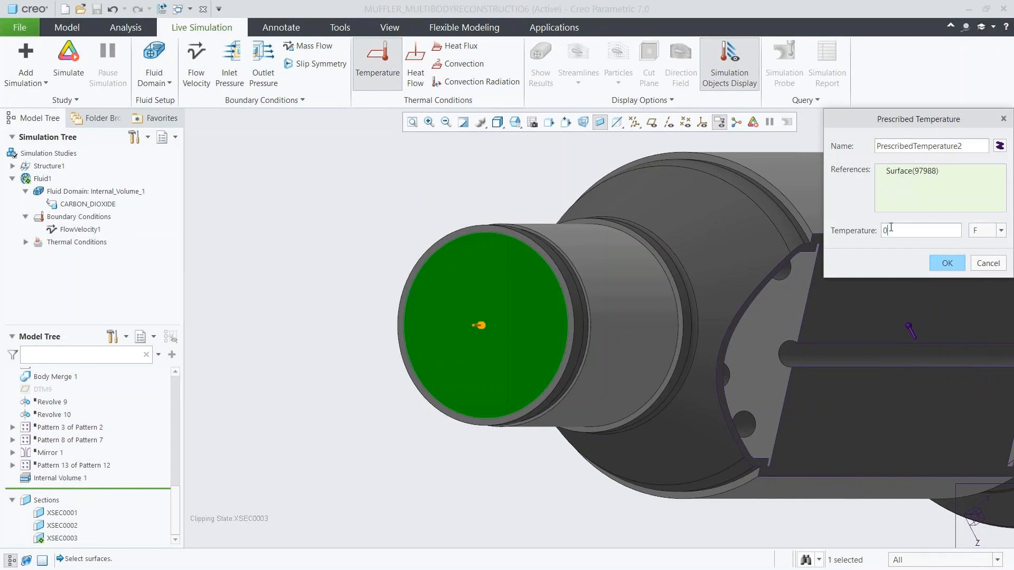
key("BackSpace")
type("700")
left_click(981, 231)
left_click(980, 255)
left_click(950, 263)
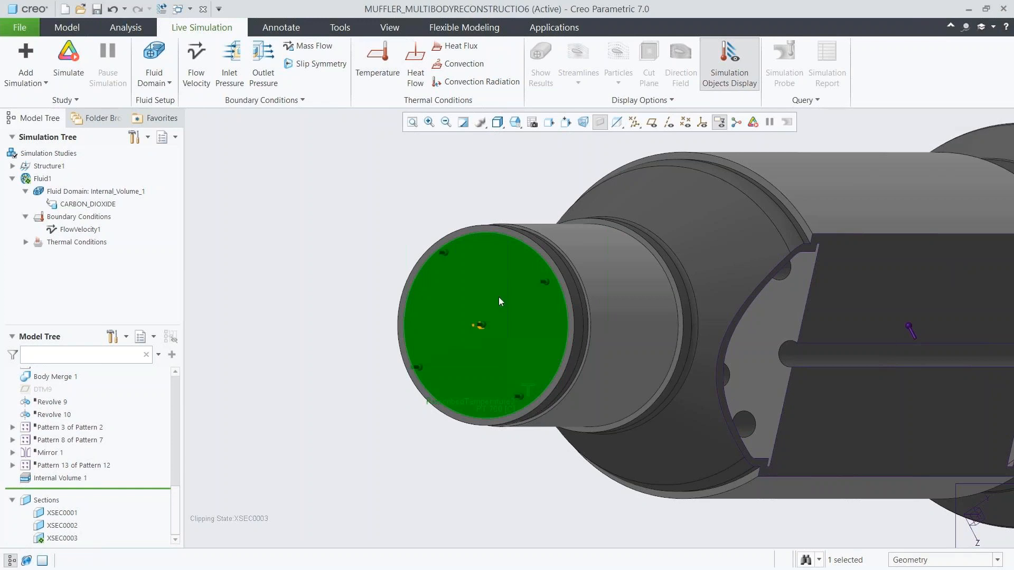
left_click(25, 241)
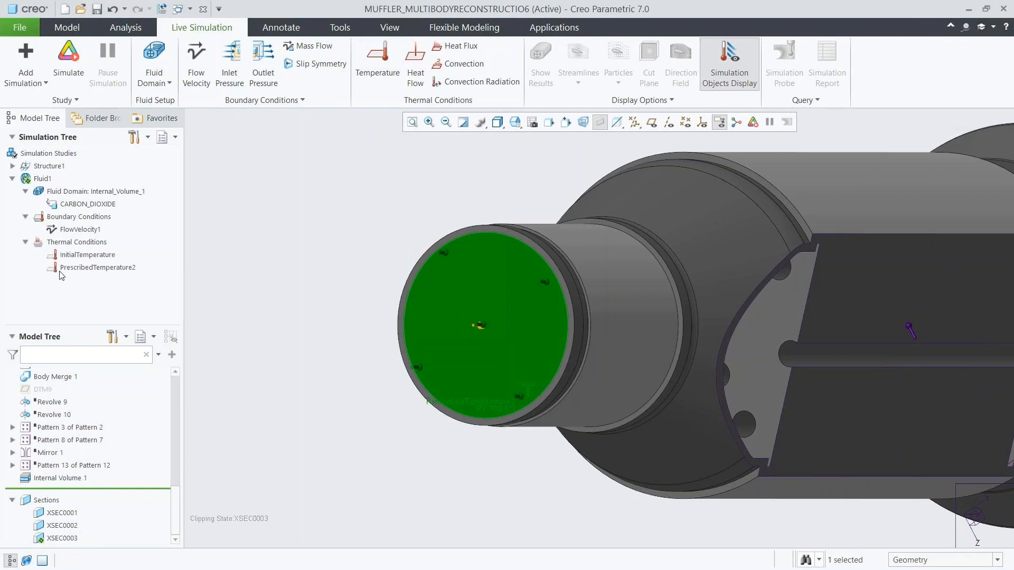
left_click(214, 267)
Apply an outlet pressure of 0 to the fluid surface at the outlet pipe opening and return to the 00_START view.
left_click(264, 79)
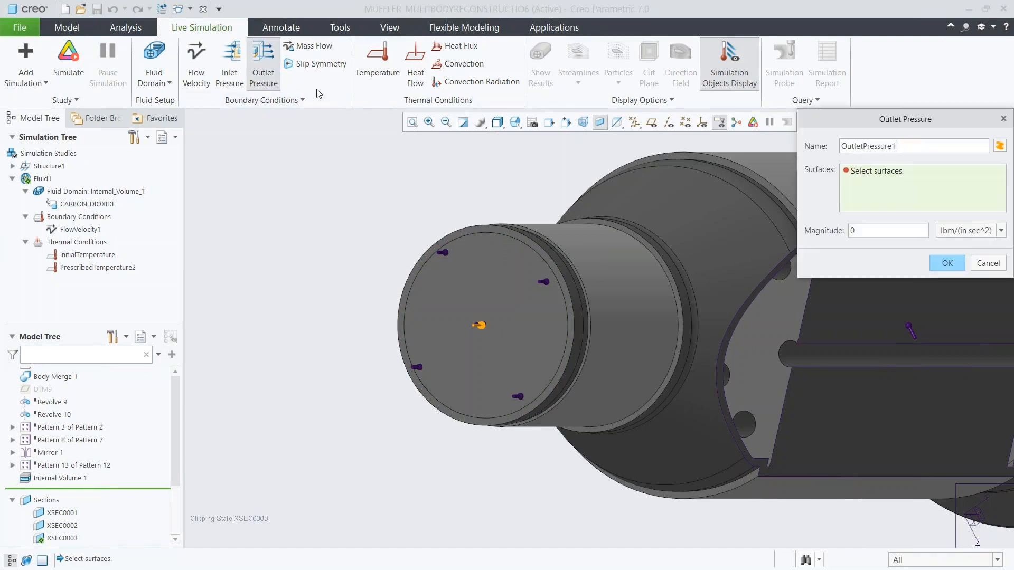
left_click(515, 122)
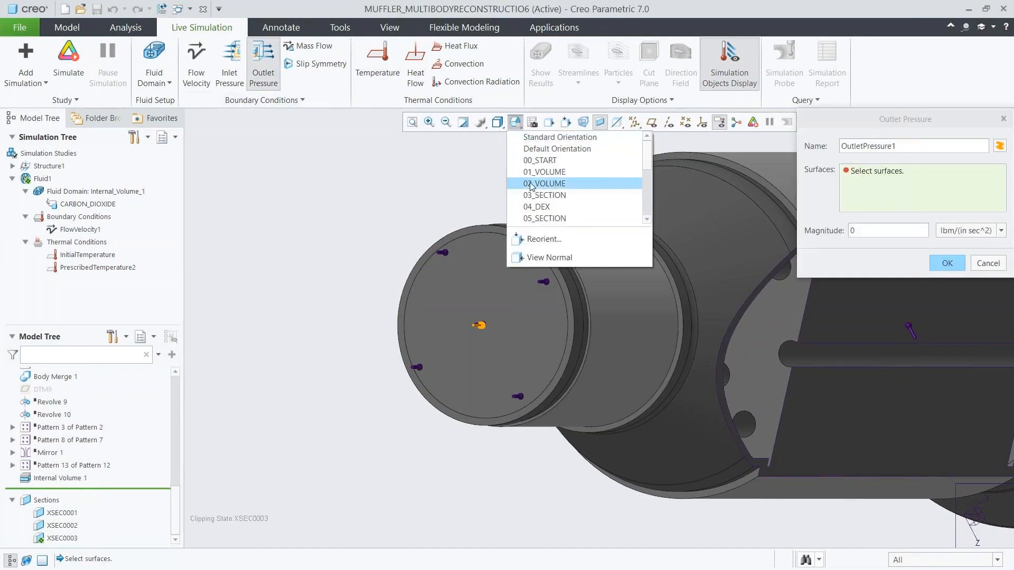
left_click(530, 184)
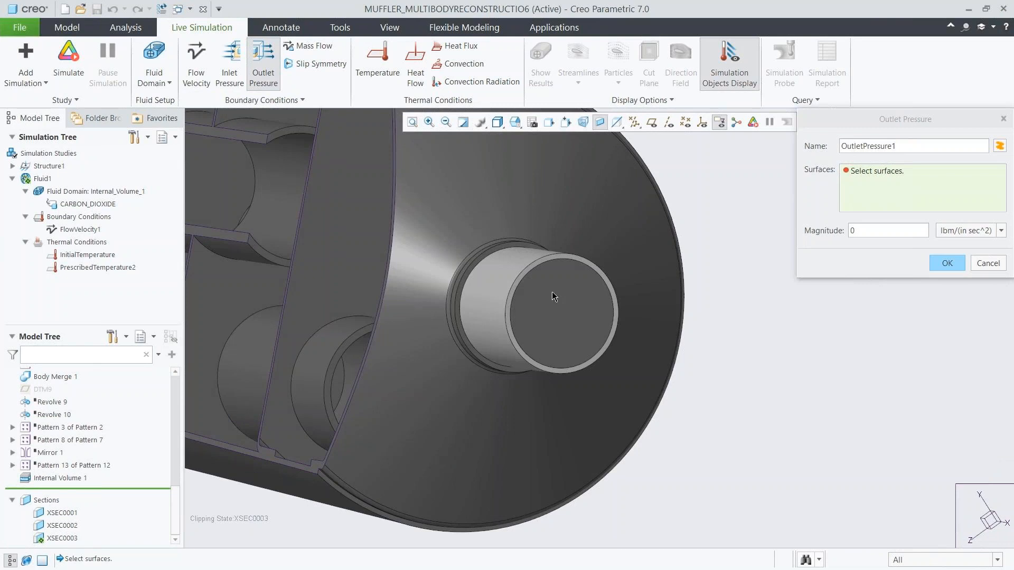
left_click(552, 297)
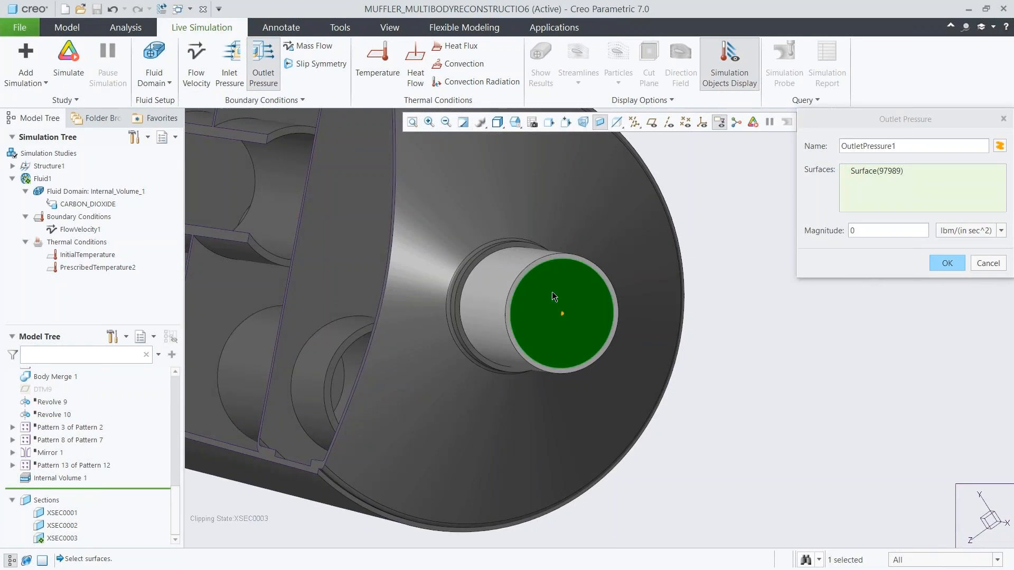
left_click(932, 264)
left_click(515, 122)
left_click(531, 160)
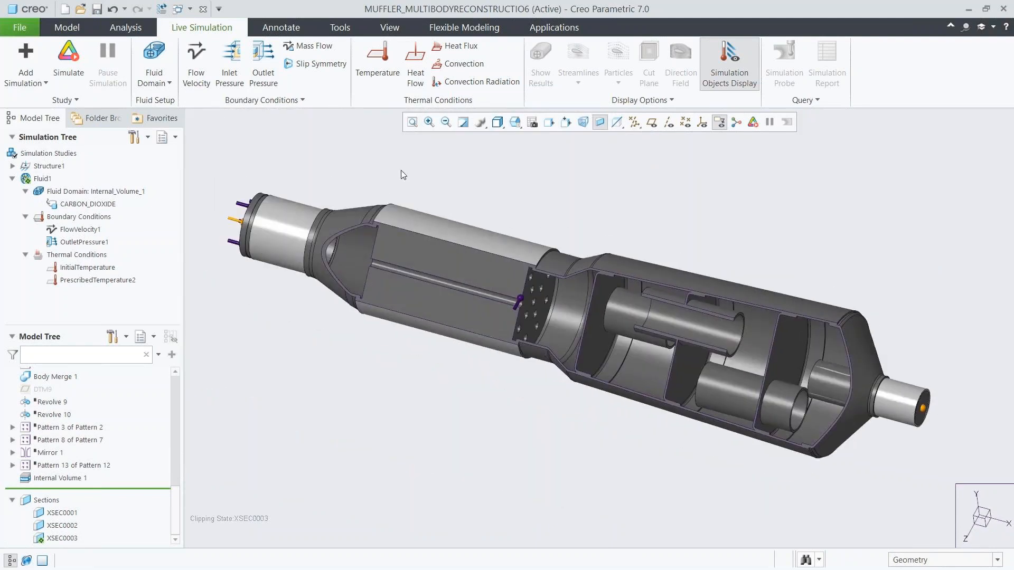
Raise the simulation quality to full accuracy and run the fluid simulation.
left_click(75, 100)
left_click(47, 114)
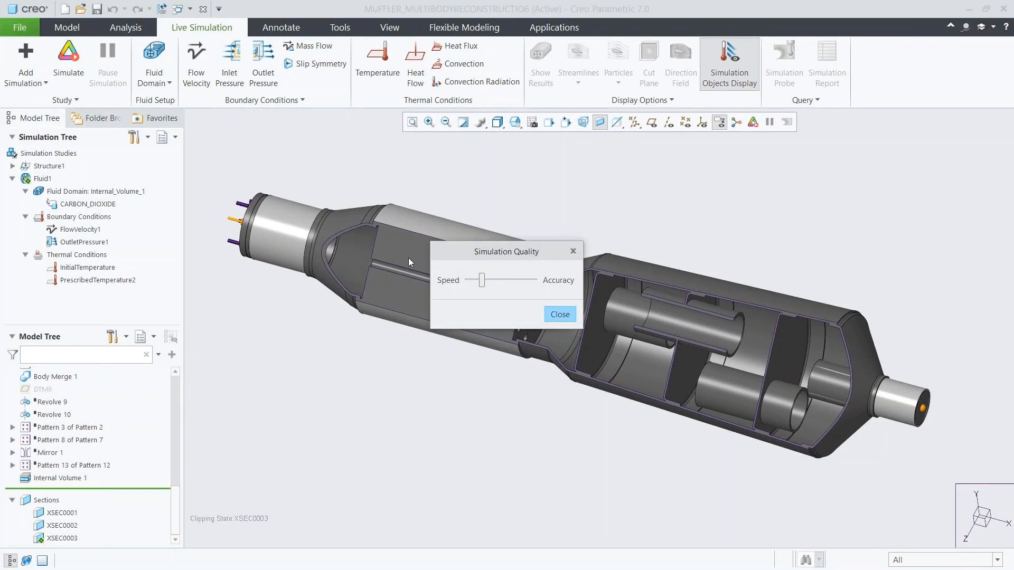
left_click_drag(481, 280, 546, 289)
left_click(560, 315)
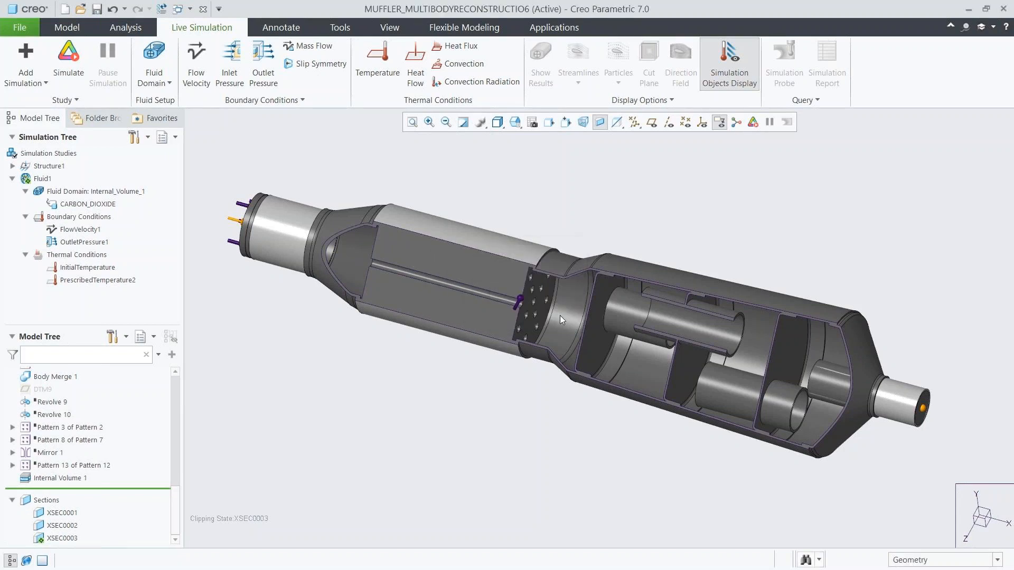
left_click(74, 79)
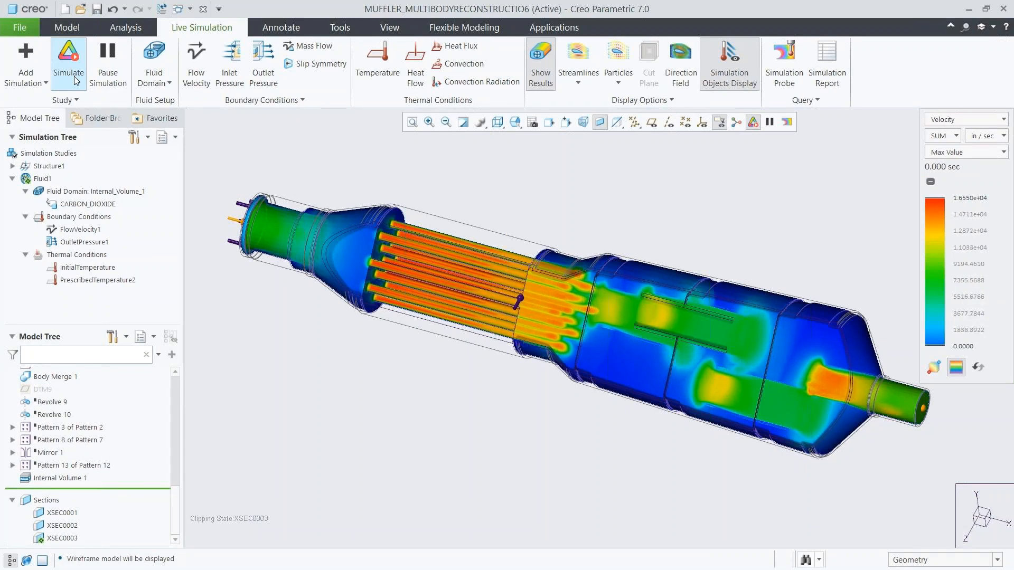
Display the velocity results as Composite, with the units set to m/sec.
left_click(957, 153)
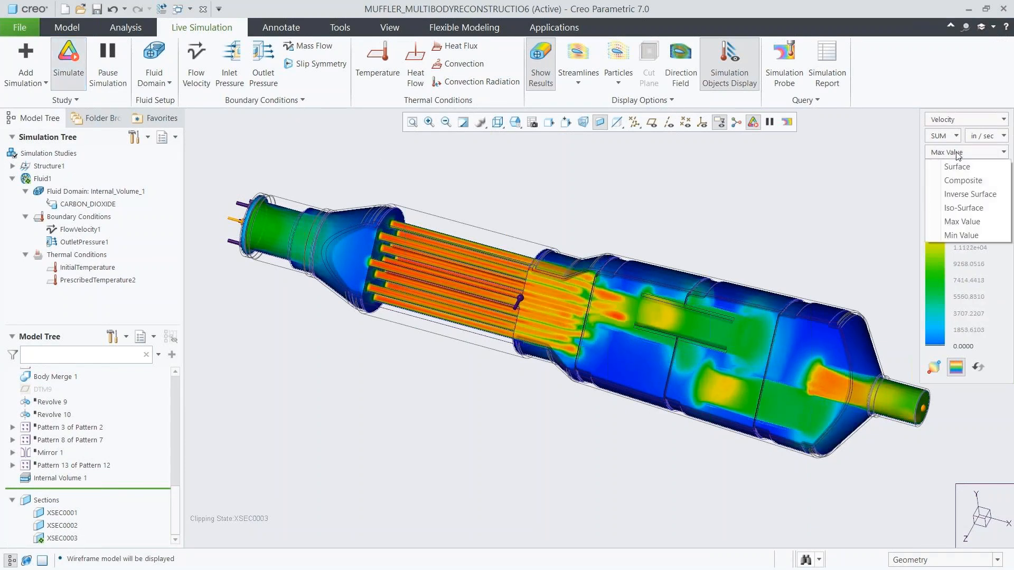
left_click(962, 180)
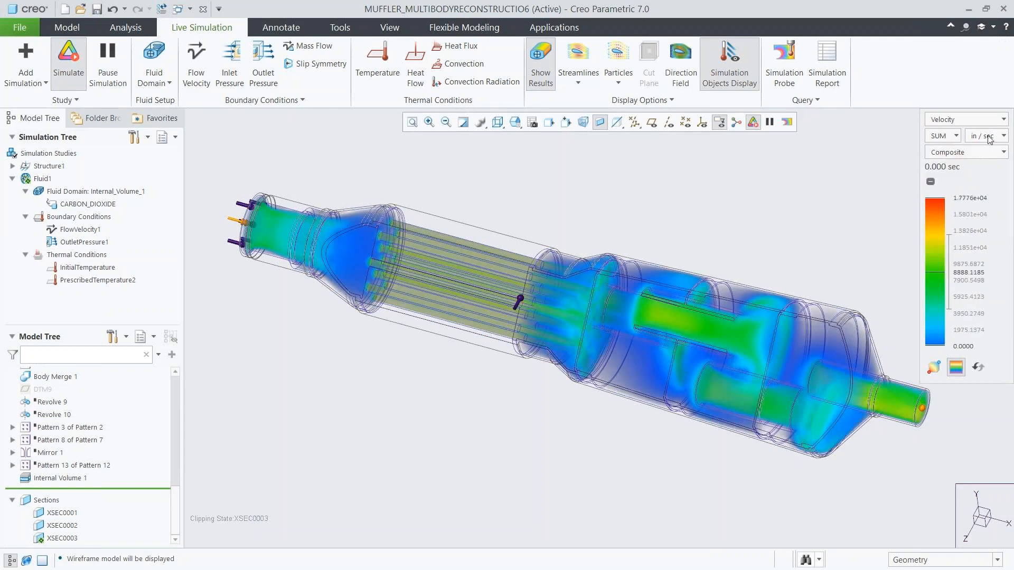
left_click(989, 137)
left_click(970, 186)
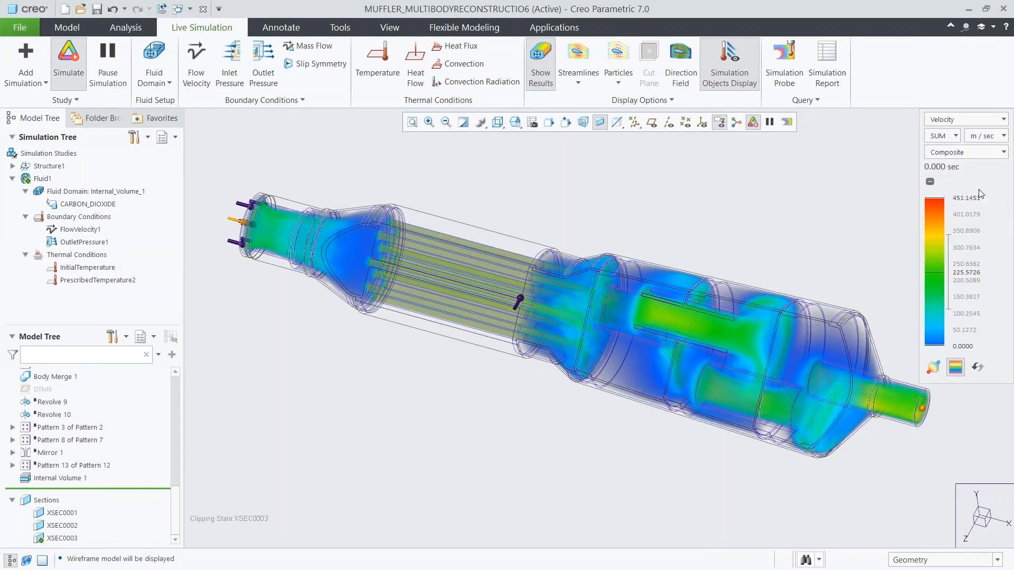
Show the flow as particles, adjust the particle size, and examine the movement through the rear chambers.
left_click(624, 63)
left_click(618, 82)
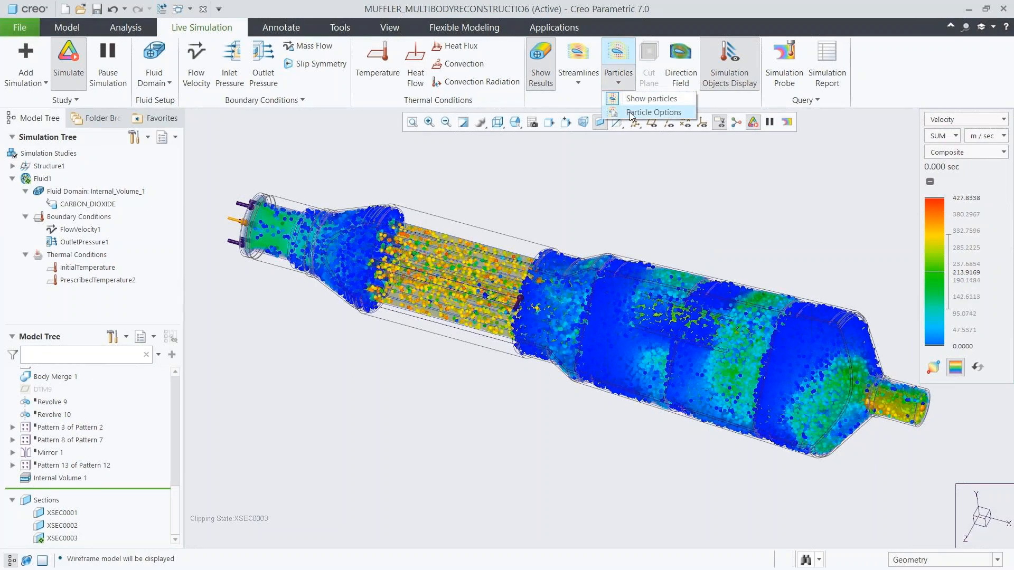
left_click(629, 114)
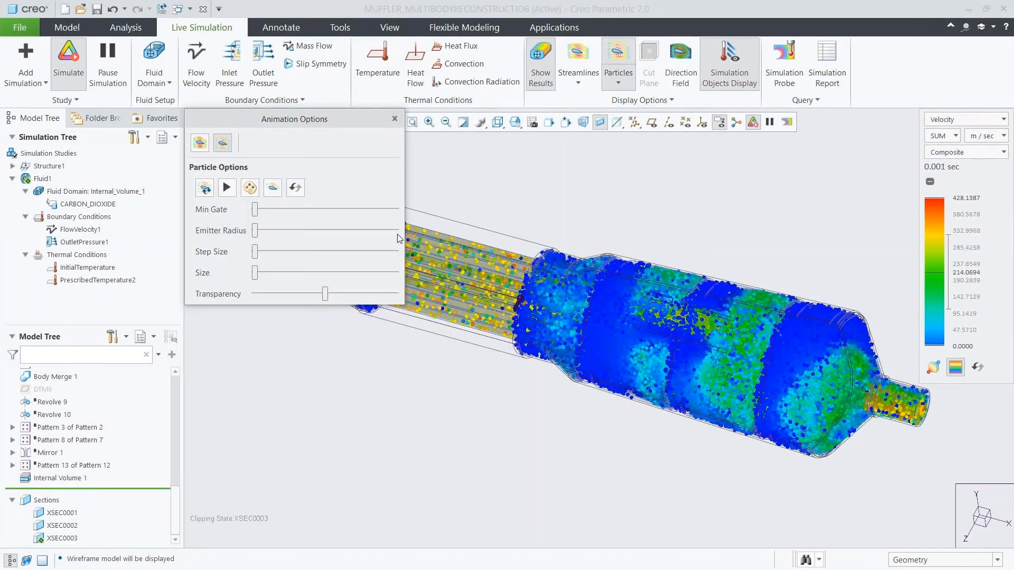
left_click_drag(255, 272, 283, 273)
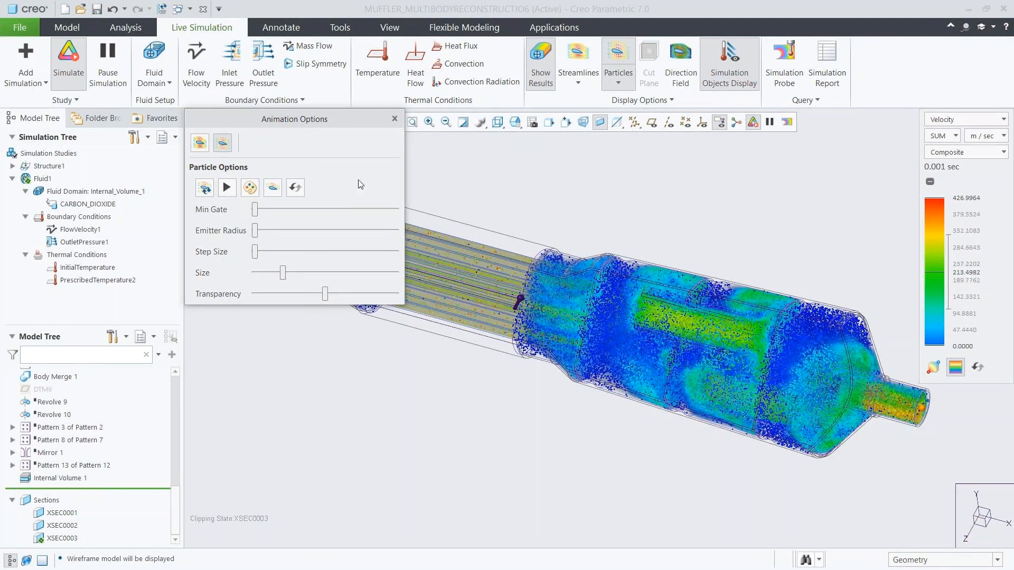
left_click(394, 119)
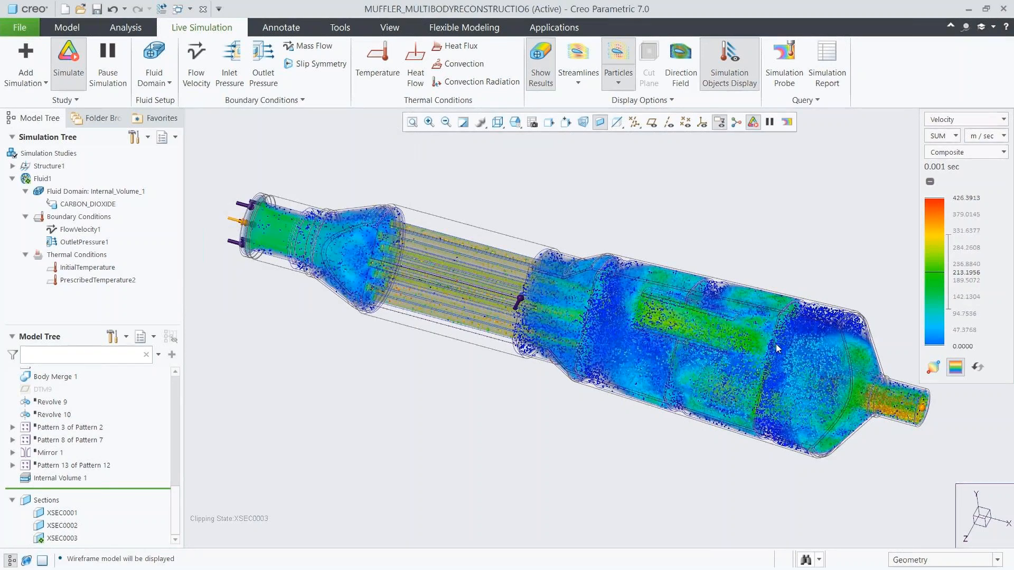
scroll(775, 344, "up", 3)
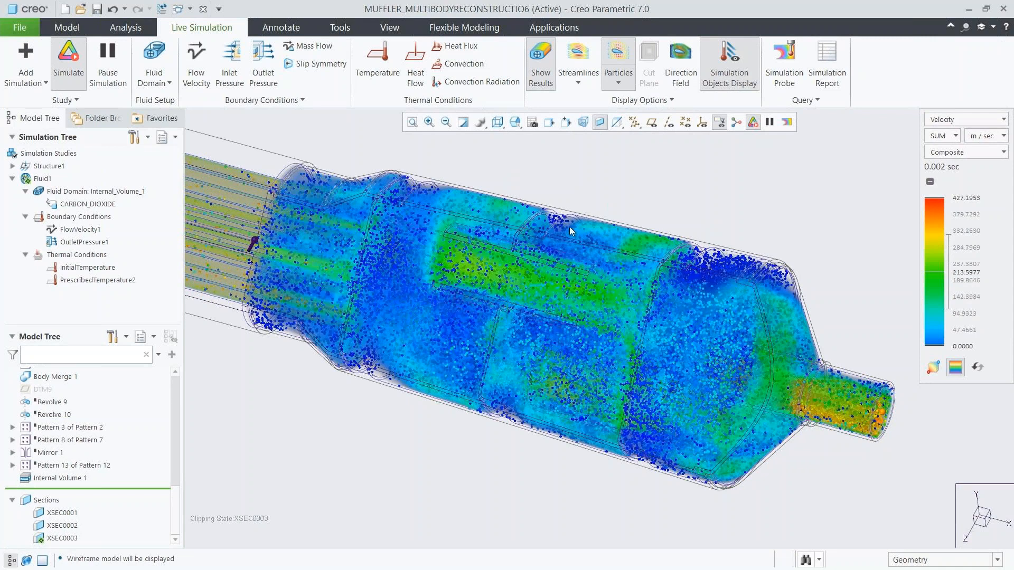
Replace the particles and composite results with the direction field, viewed in the 03_SECTION orientation.
left_click(618, 57)
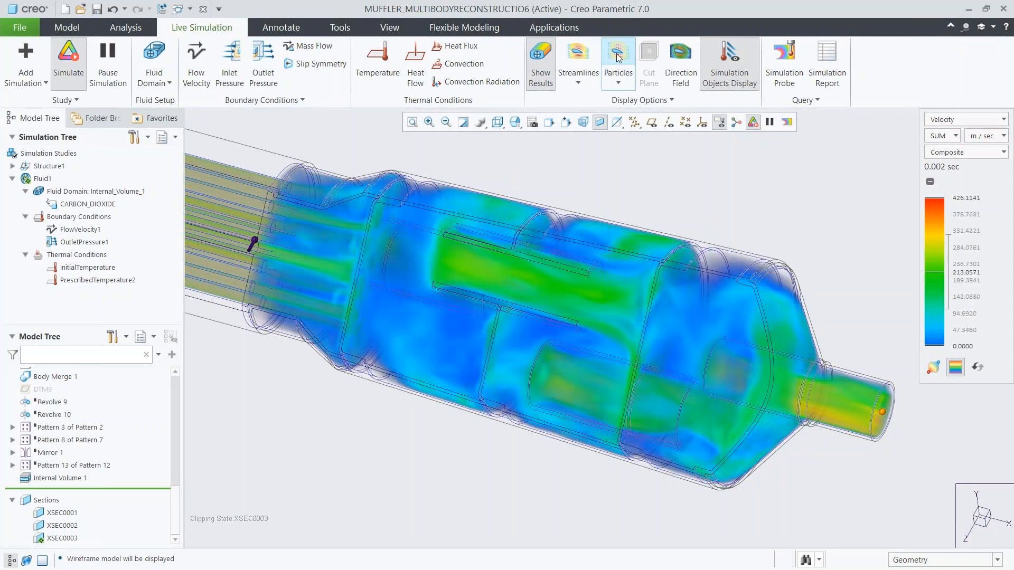
key("ctrl+d")
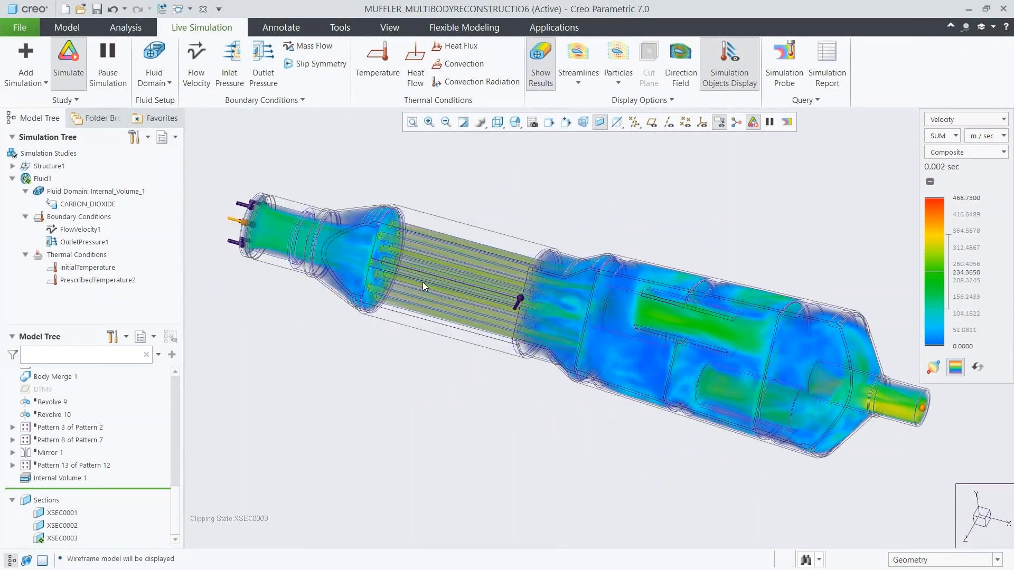
left_click(543, 84)
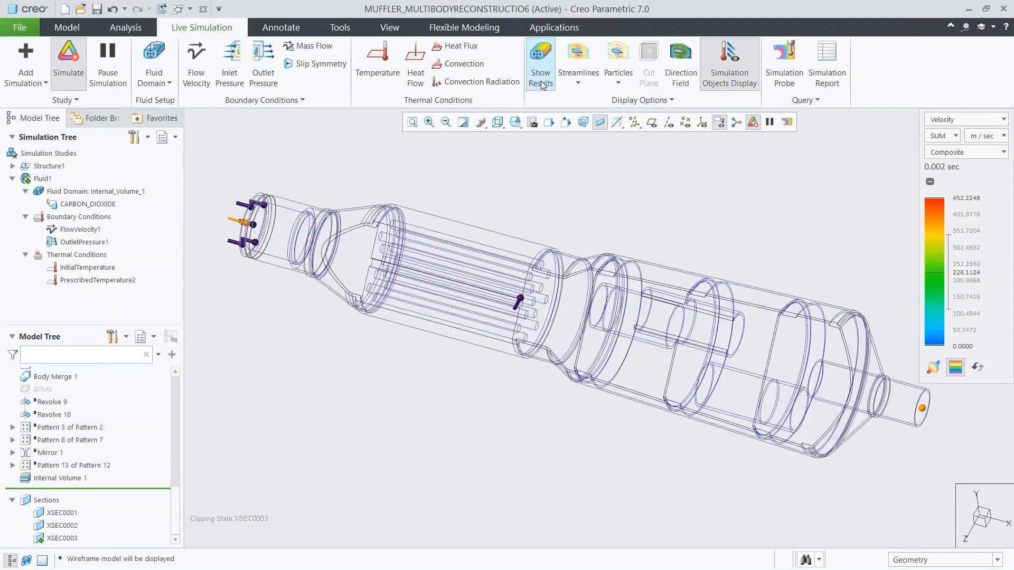
left_click(681, 76)
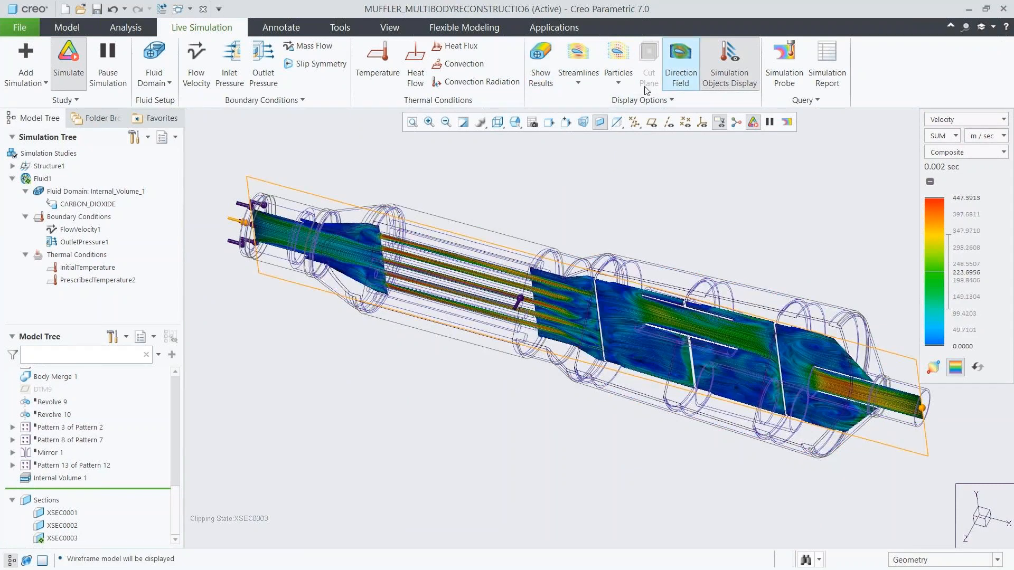
left_click(515, 122)
left_click(534, 195)
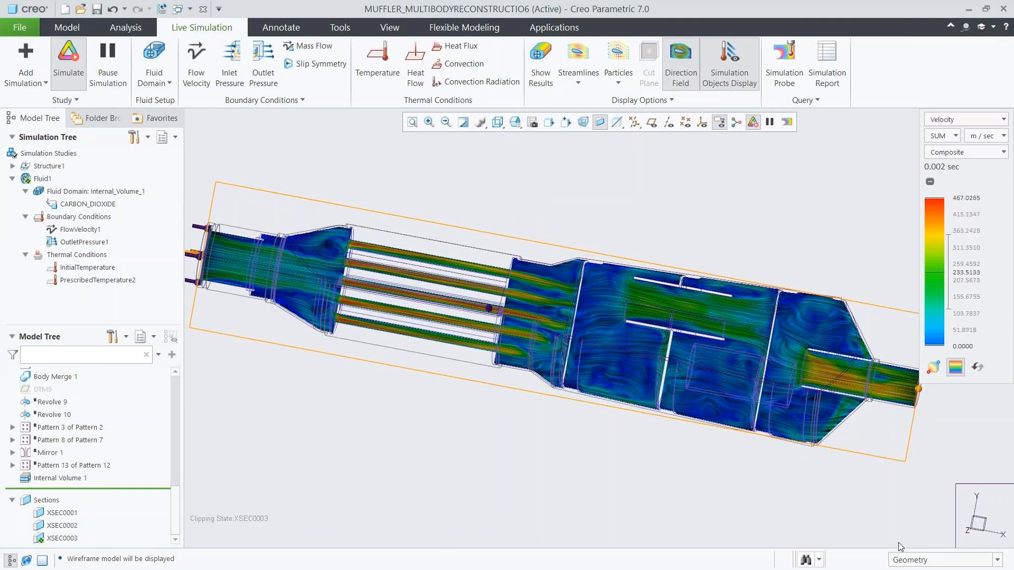
Select the direction field plane using the Fluid Objects filter and offset it by about 0.80 to inspect the flow elsewhere.
left_click(906, 561)
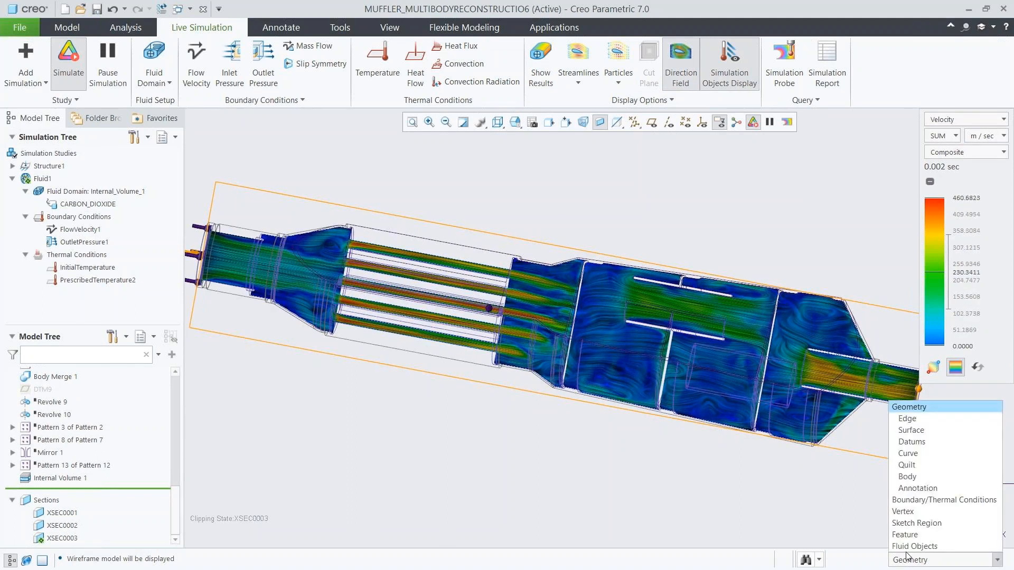
left_click(914, 546)
left_click(543, 402)
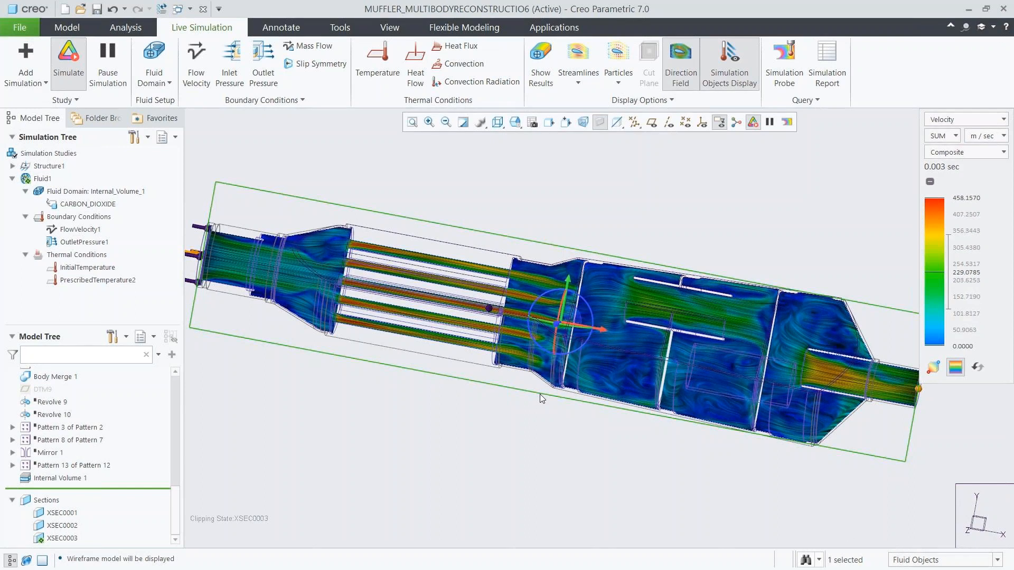
left_click_drag(558, 325, 554, 325)
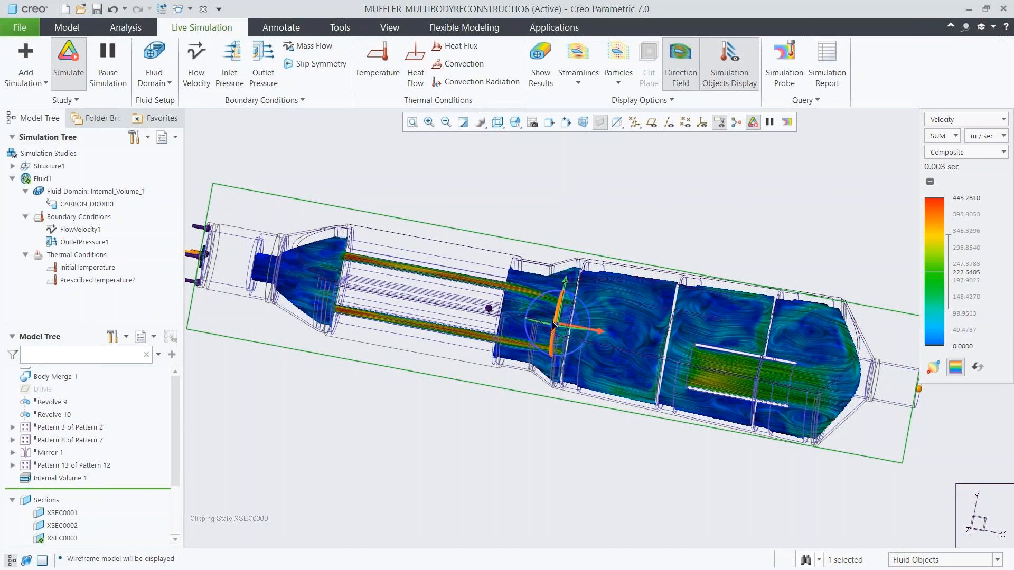
Set the direction field plane's offset to 0.
double_click(601, 278)
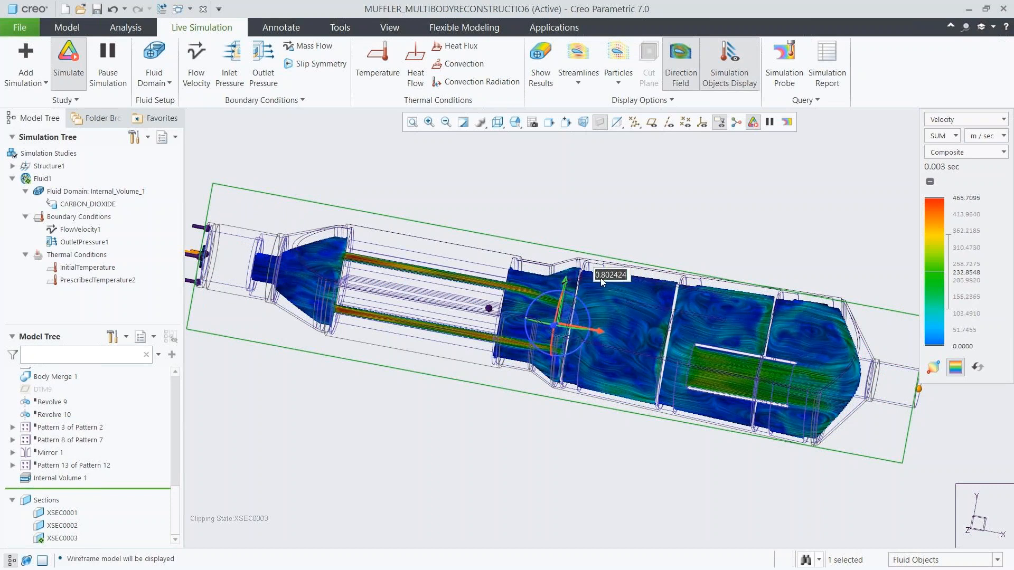
type("0")
key("Return")
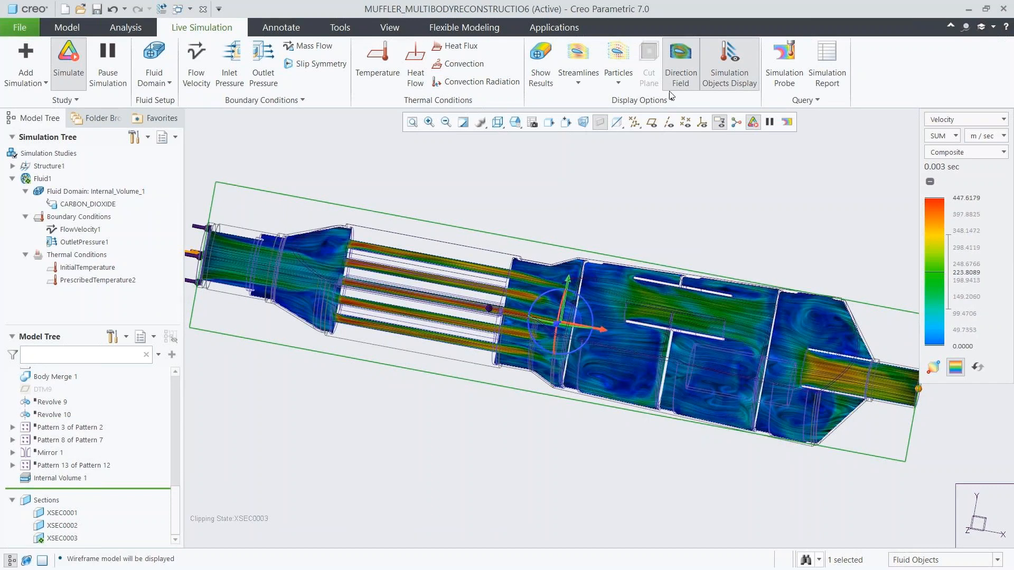
Turn off the direction field, show the composite results again, and return to the 00_START view.
left_click(677, 80)
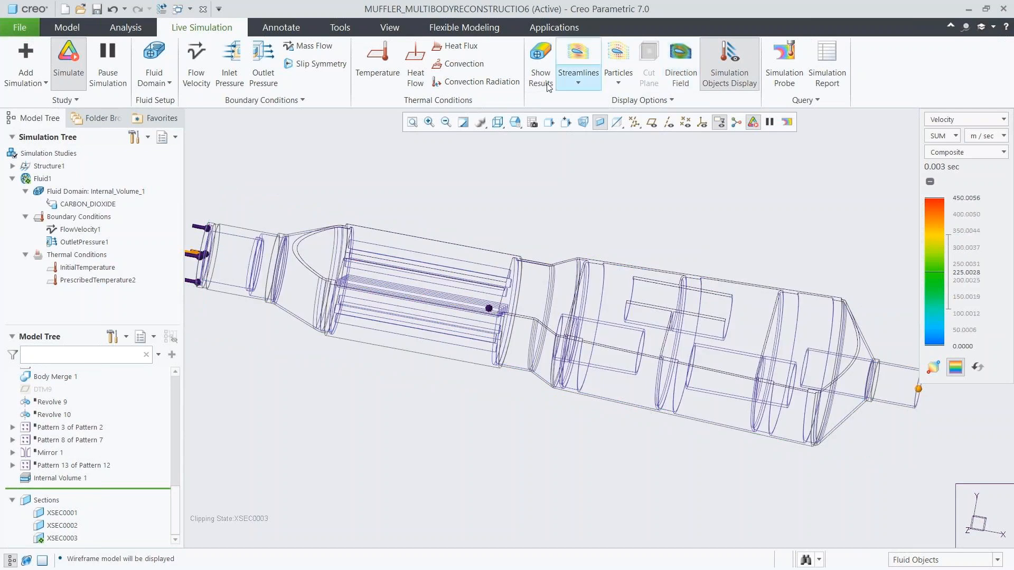
left_click(543, 84)
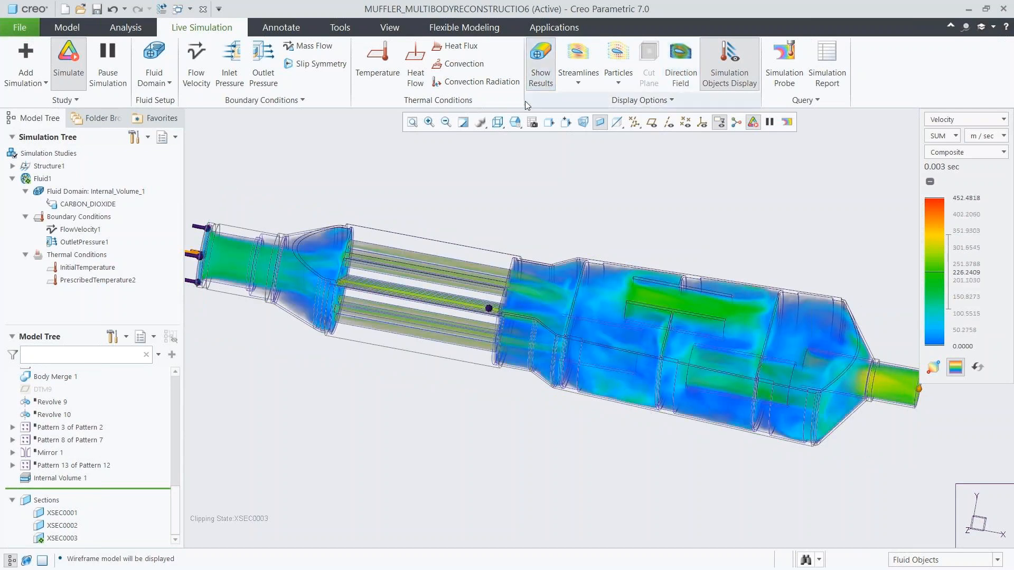
left_click(515, 122)
left_click(530, 164)
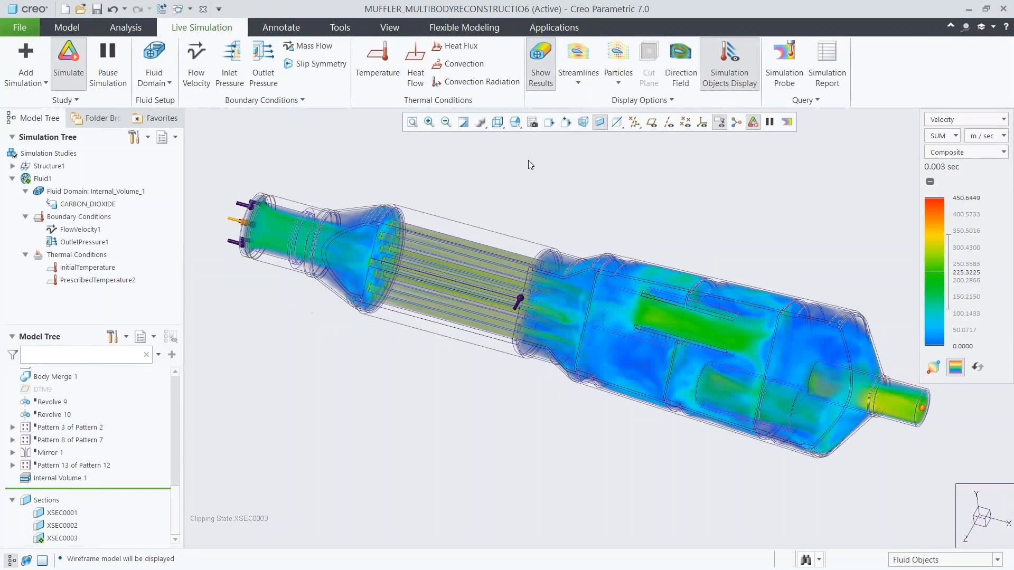
Add a Maximum probe for velocity on the outlet surface and move its callout above the model.
left_click(783, 71)
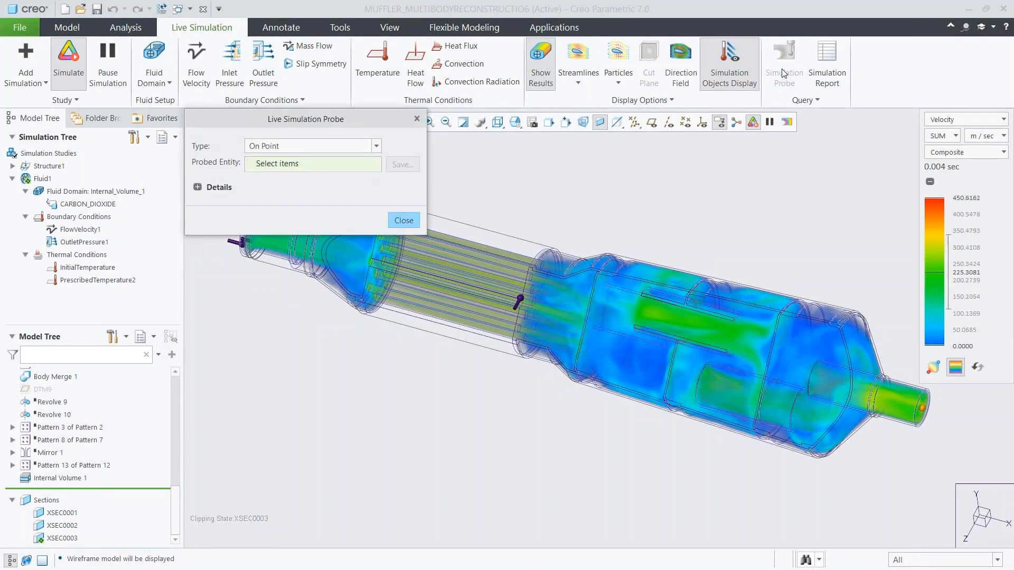
left_click(376, 146)
left_click(359, 175)
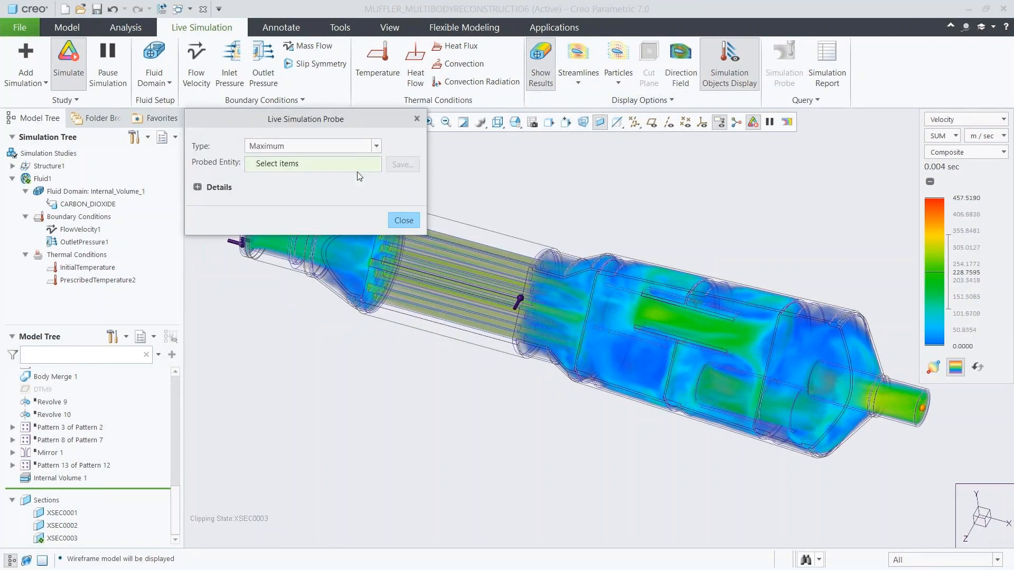
left_click(922, 403)
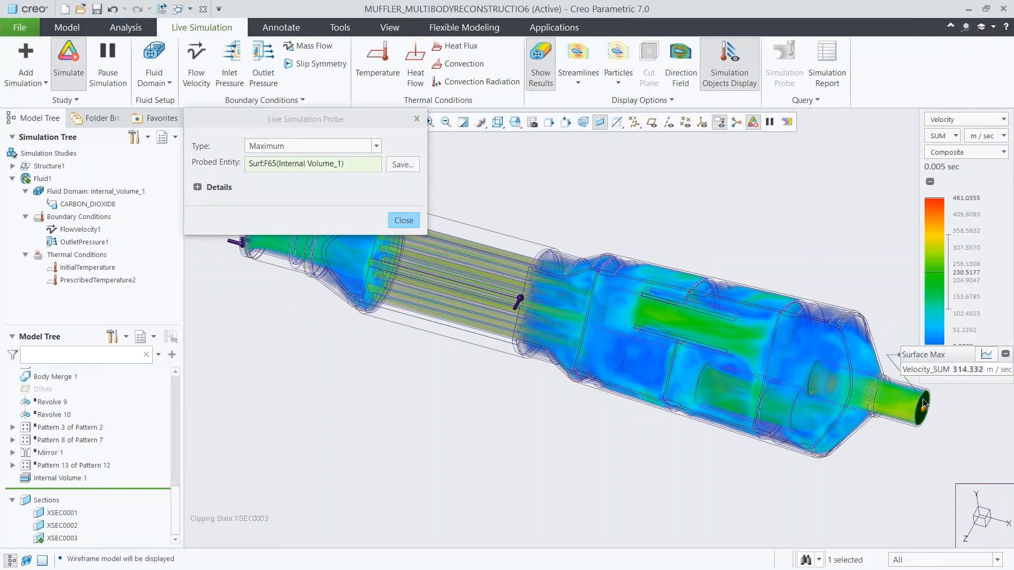
left_click_drag(929, 355, 679, 189)
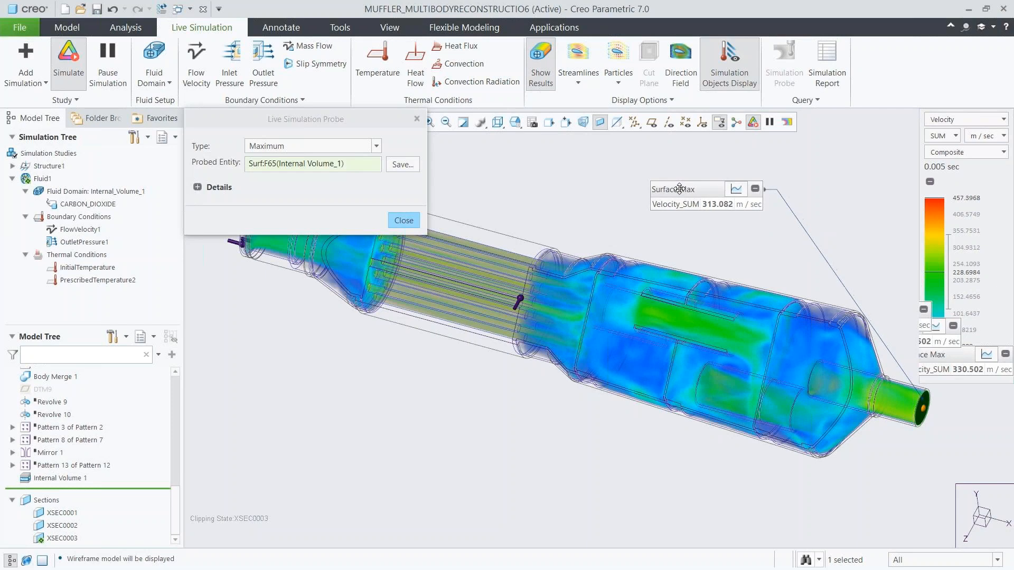
Save the outlet surface probe and display its maximum velocity as a graph over time.
left_click(401, 164)
left_click(433, 226)
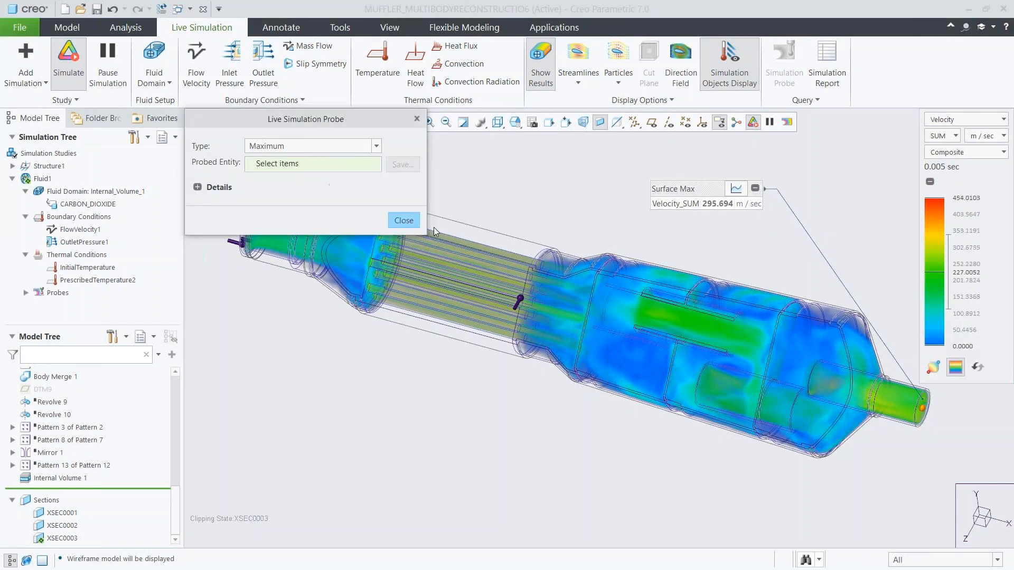
left_click(403, 220)
left_click(736, 188)
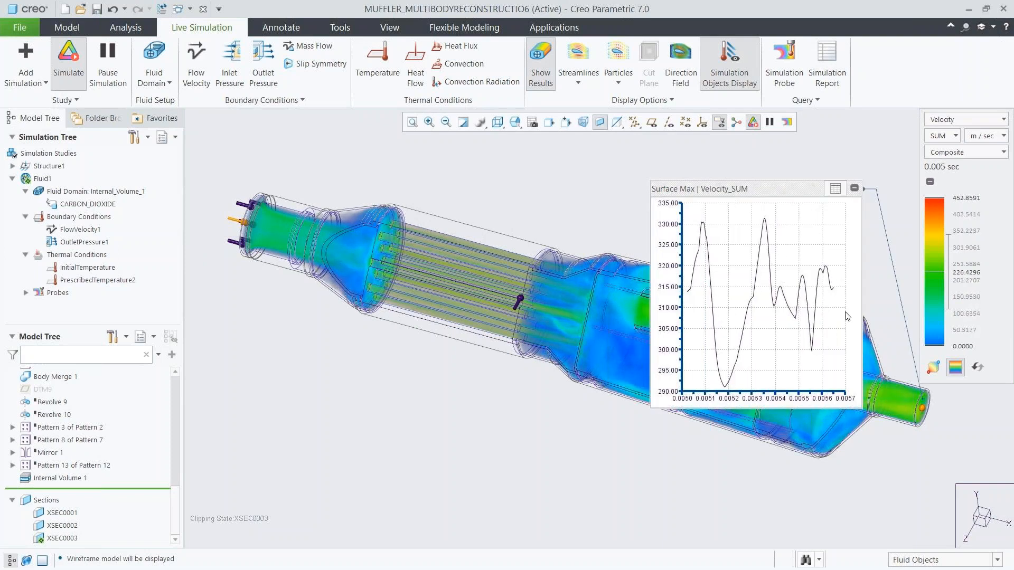
Return the outlet probe to its value readout, then examine the pressure distribution and restore the velocity results.
left_click(834, 189)
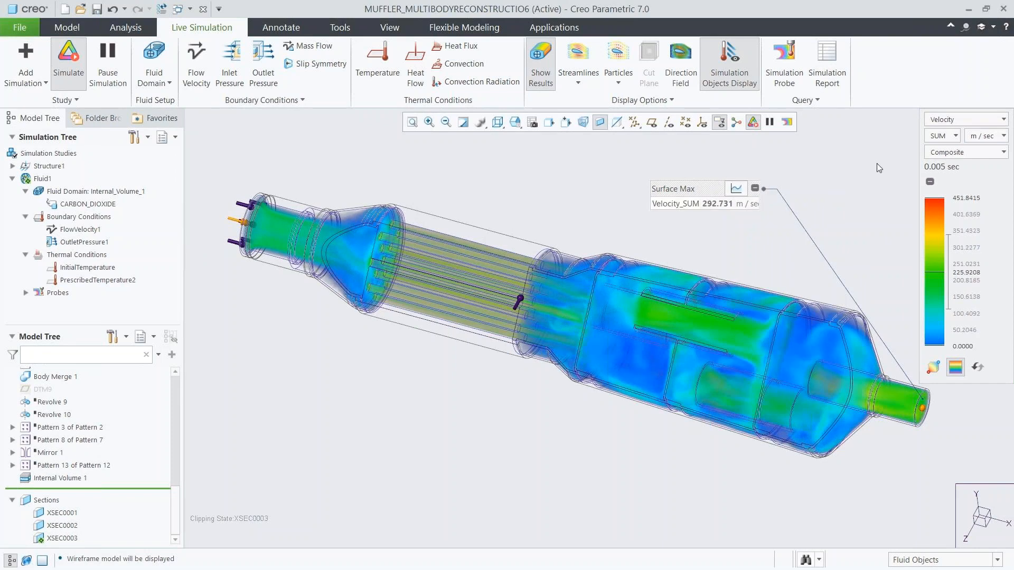
left_click(935, 121)
left_click(929, 145)
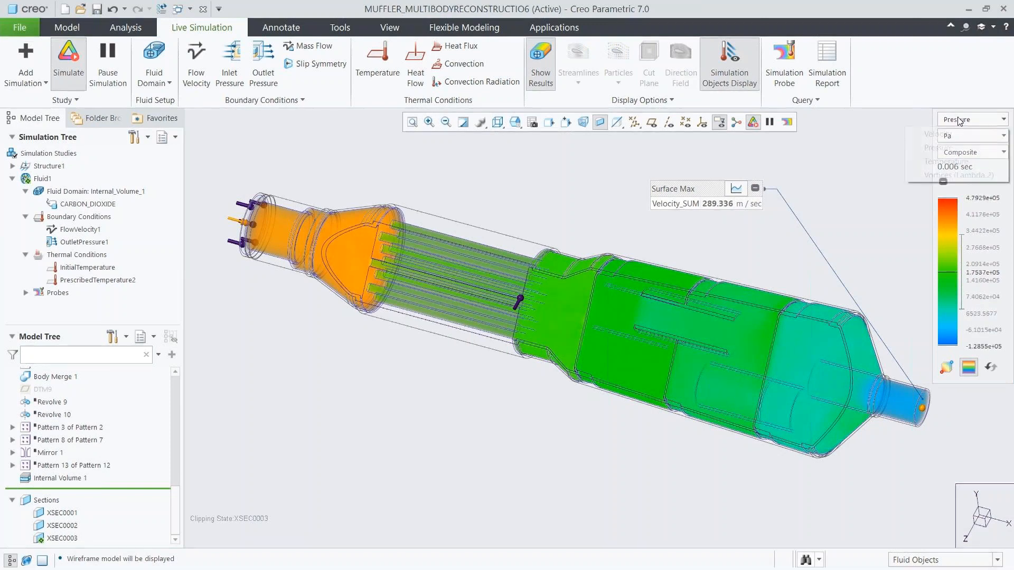
left_click(972, 120)
left_click(953, 135)
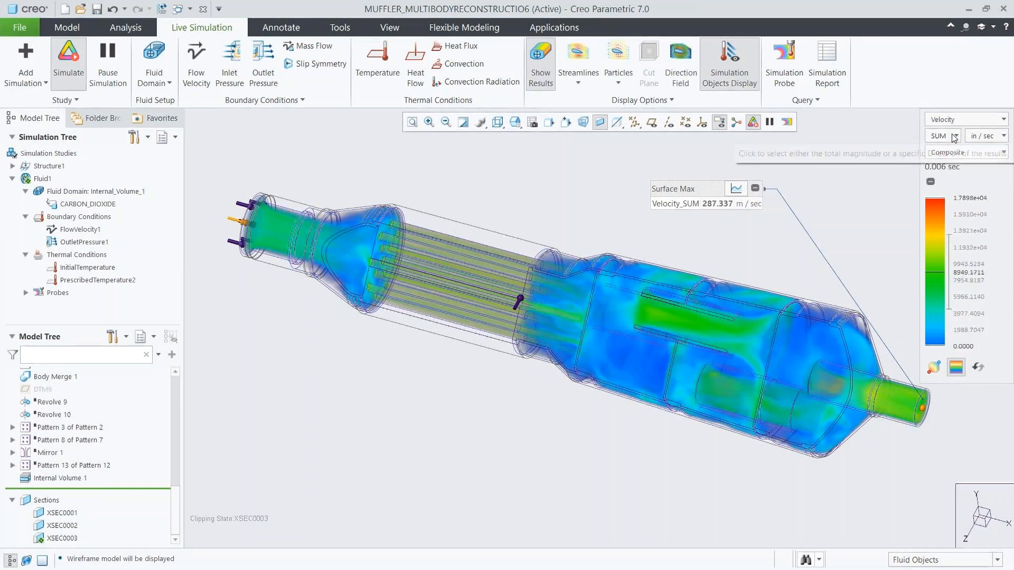
Start a Design Exploration session named Muffler_Design_Explore.
left_click(19, 29)
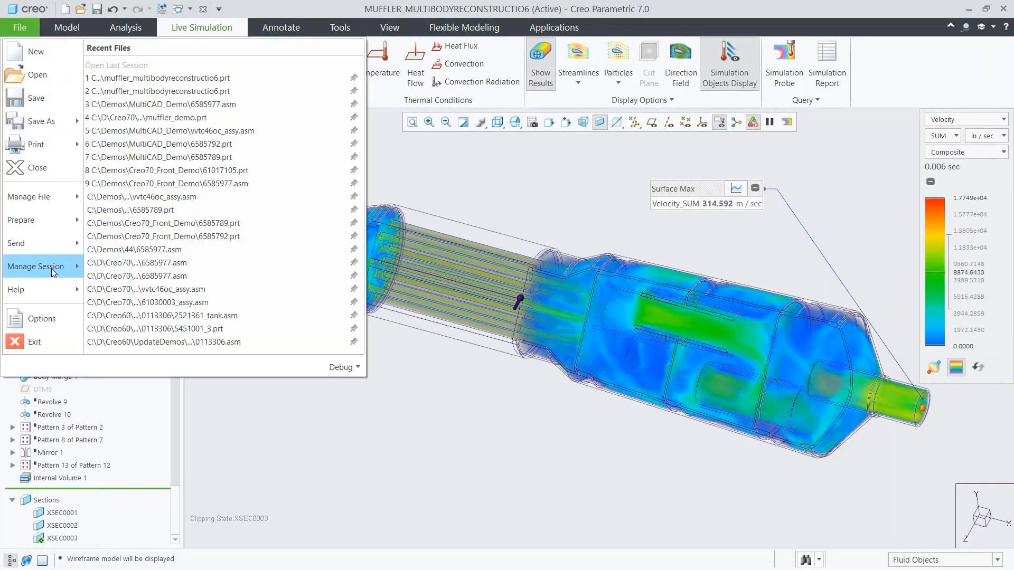
mouse_move(52, 268)
mouse_move(248, 176)
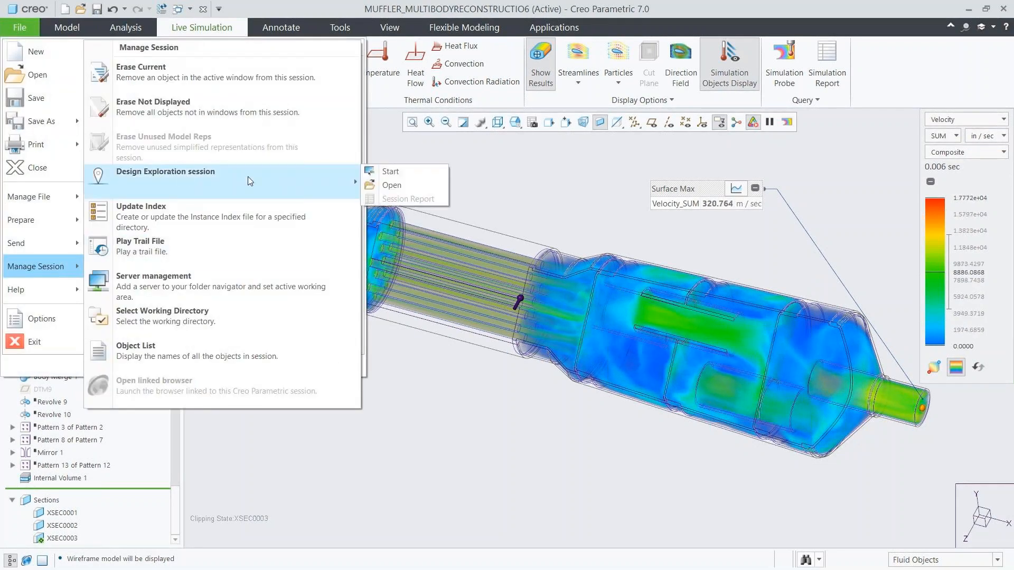
left_click(385, 172)
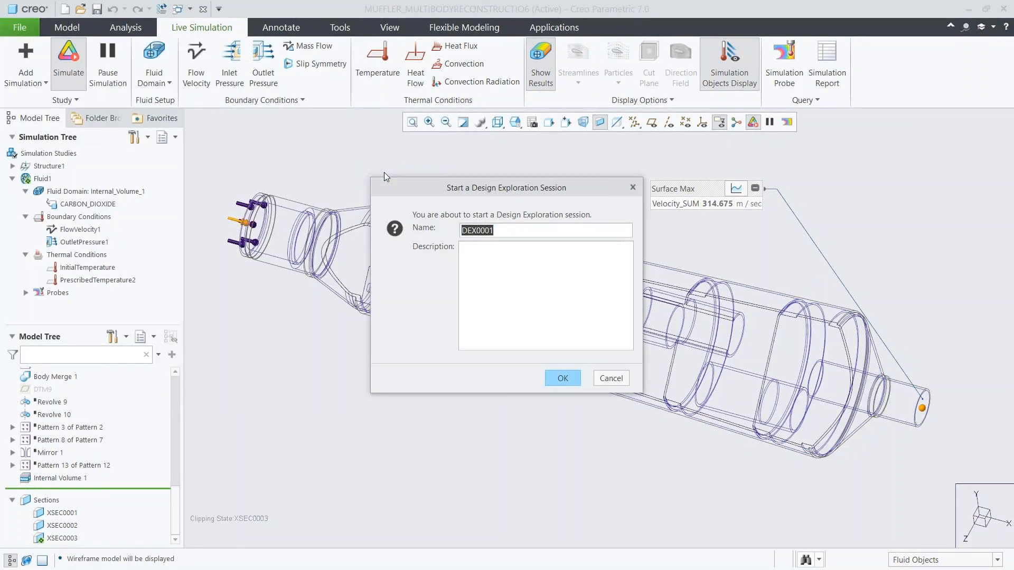
type("Muffler_Design_Explore")
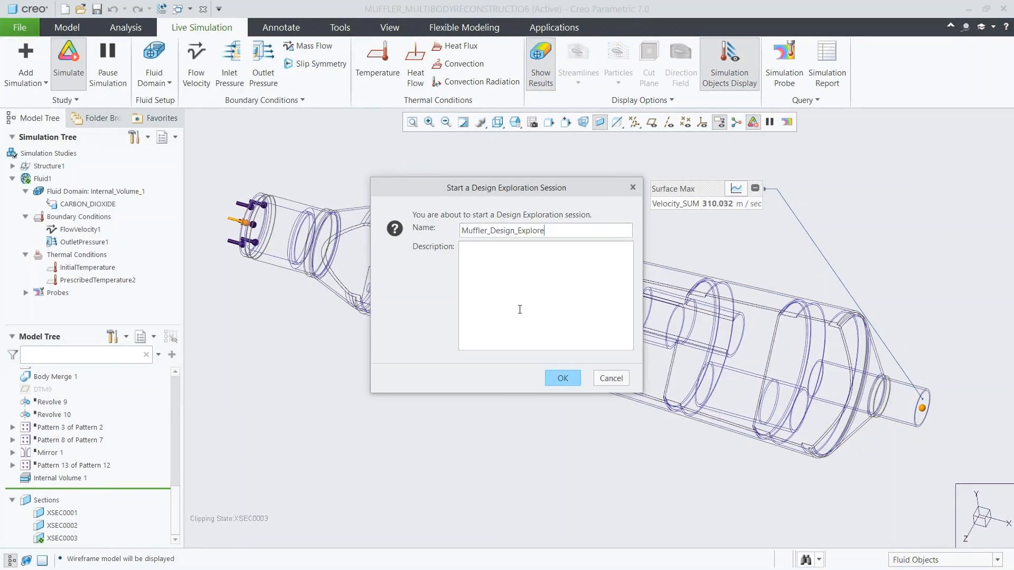
left_click(549, 376)
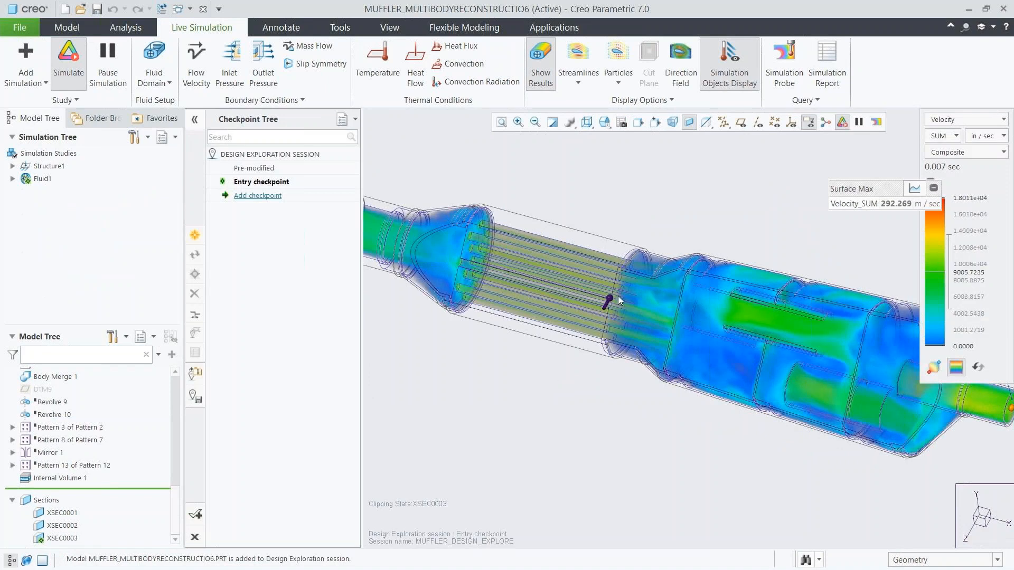
Display the muffler as Shading With Edges and hide the Internal Volume 1 feature.
scroll(618, 296, "down", 3)
left_click(588, 128)
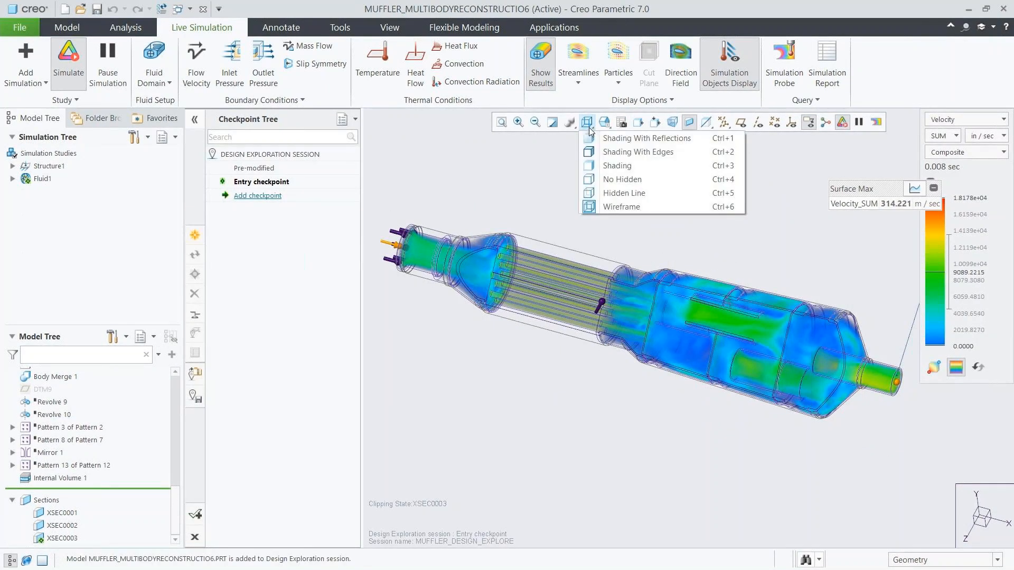
left_click(597, 152)
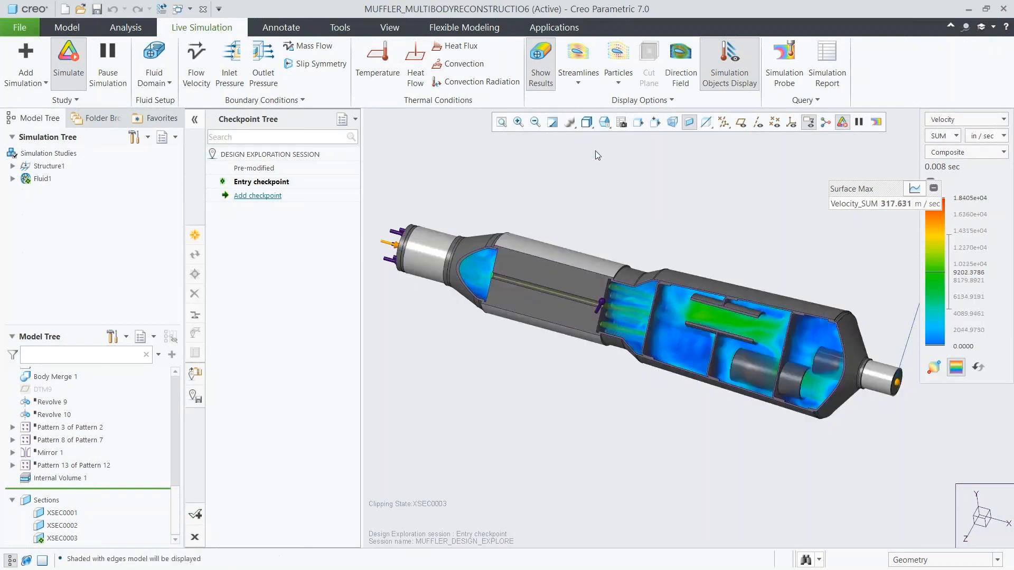
left_click(66, 479)
left_click(105, 400)
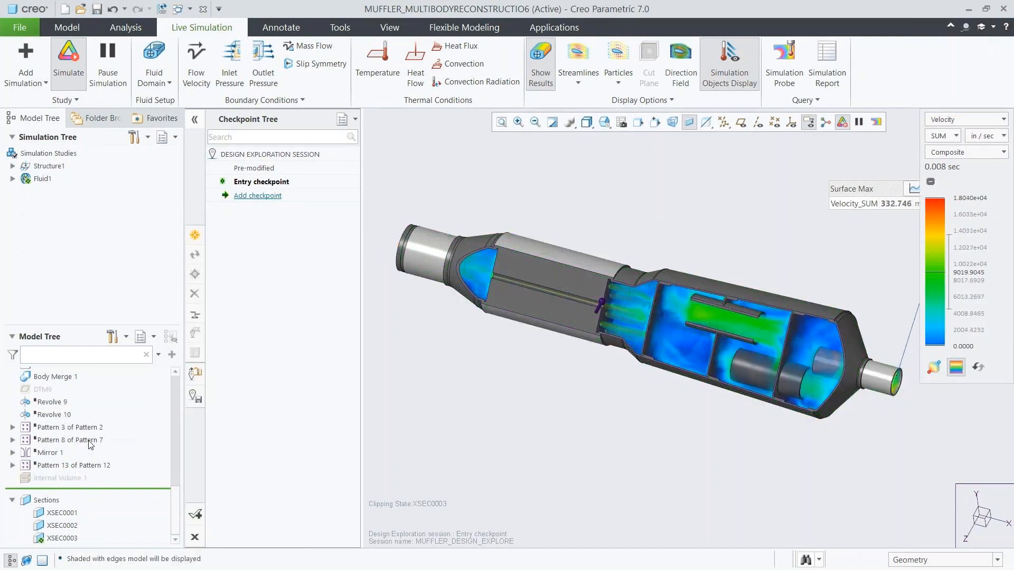
Set the lower inner pipe's extrusion length to 4.19 and regenerate the model.
left_click(746, 368)
left_click(755, 281)
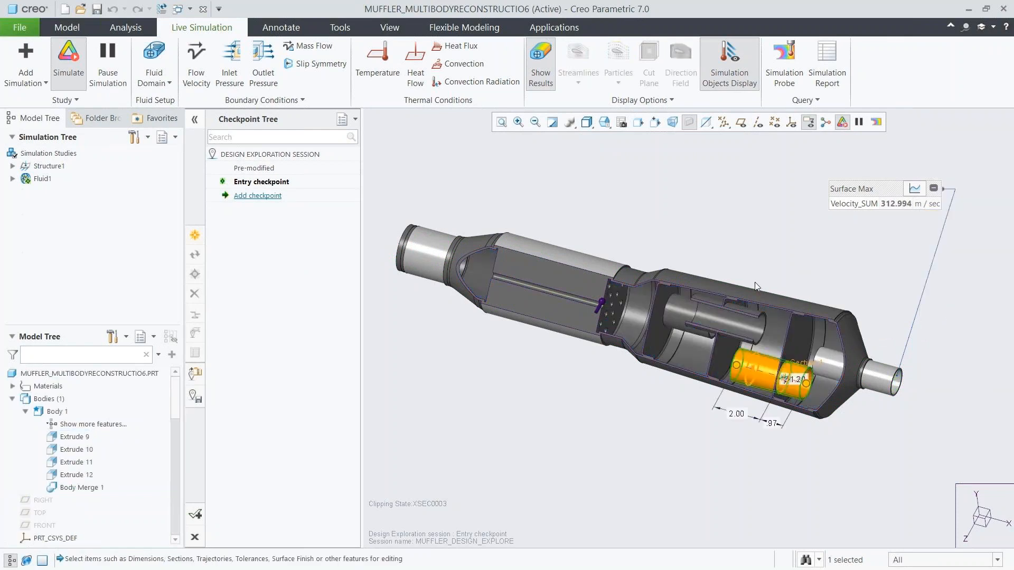
double_click(735, 414)
type("4.19")
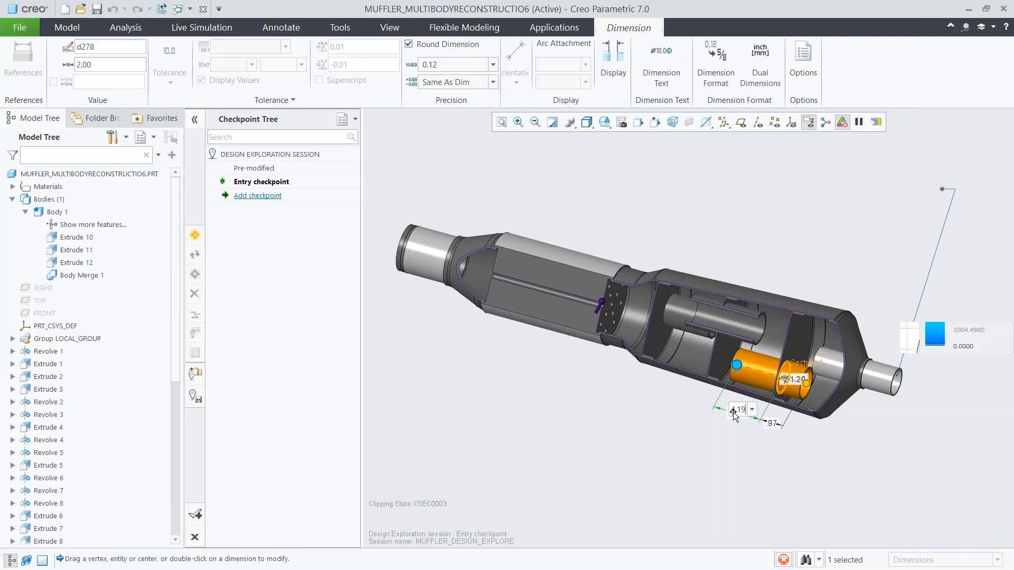
key("Return")
middle_click(709, 441)
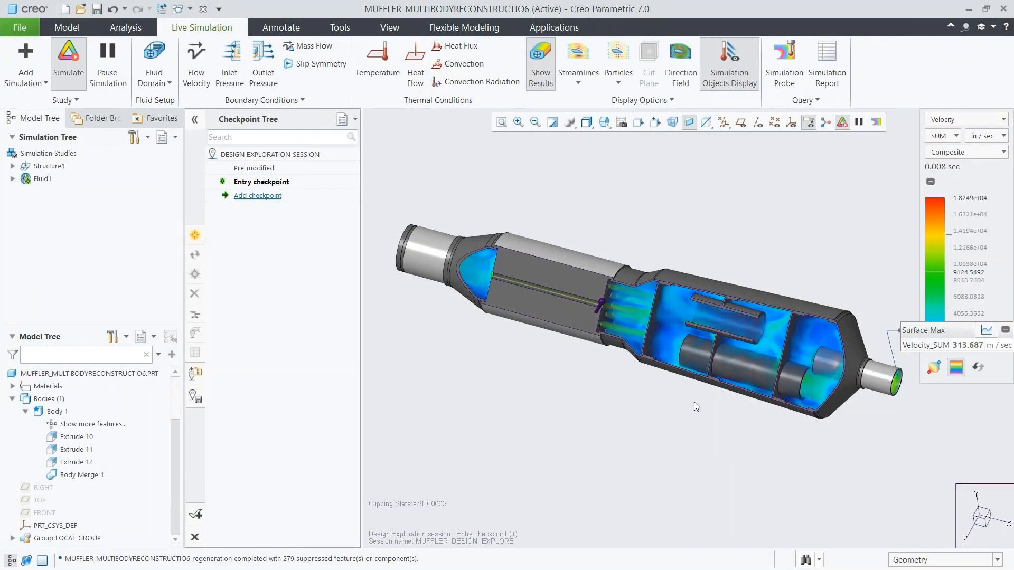
Set the upper inner pipe's extrusion length to 4.39 and regenerate the model.
left_click(671, 312)
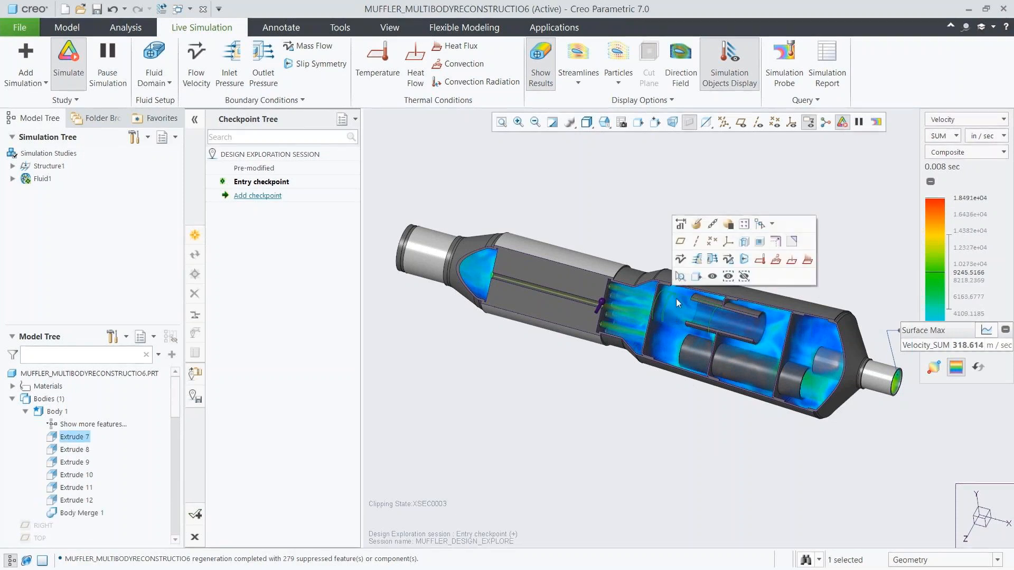
left_click(682, 224)
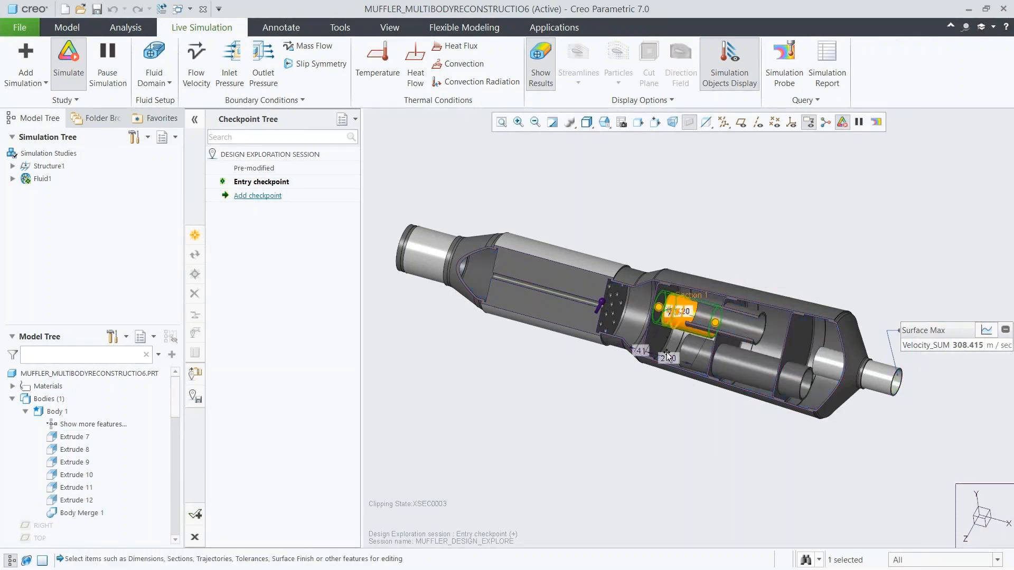
double_click(666, 358)
type("4.39")
key("Return")
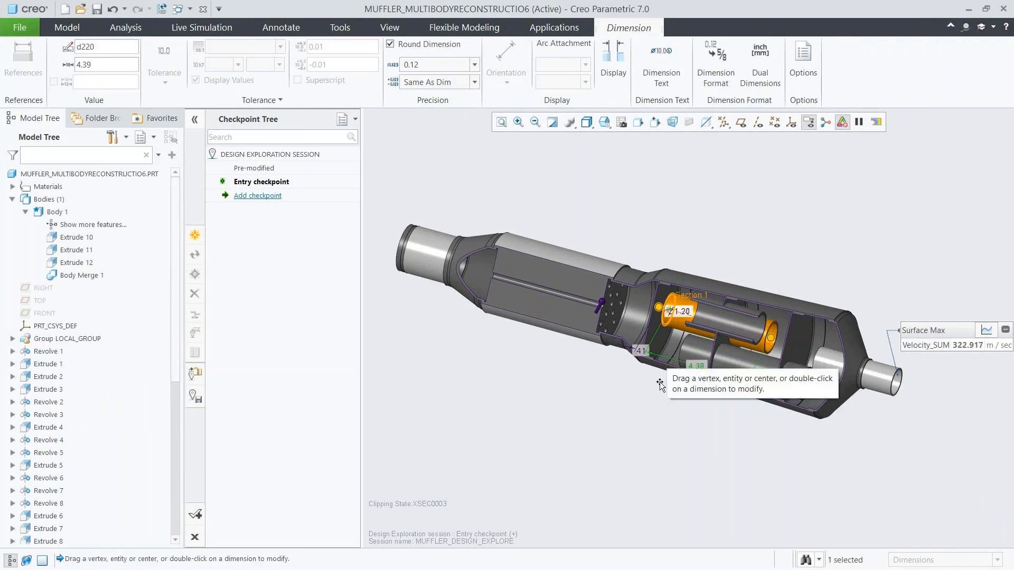
left_click(648, 414)
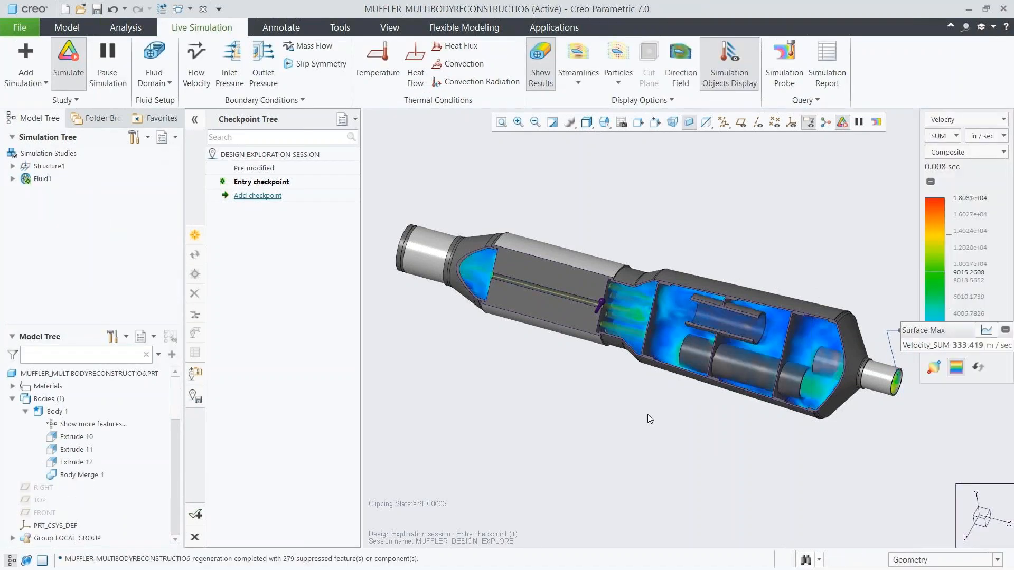
Display the muffler as Wireframe and examine the modified flow with particles, turning them off again when done.
left_click(587, 127)
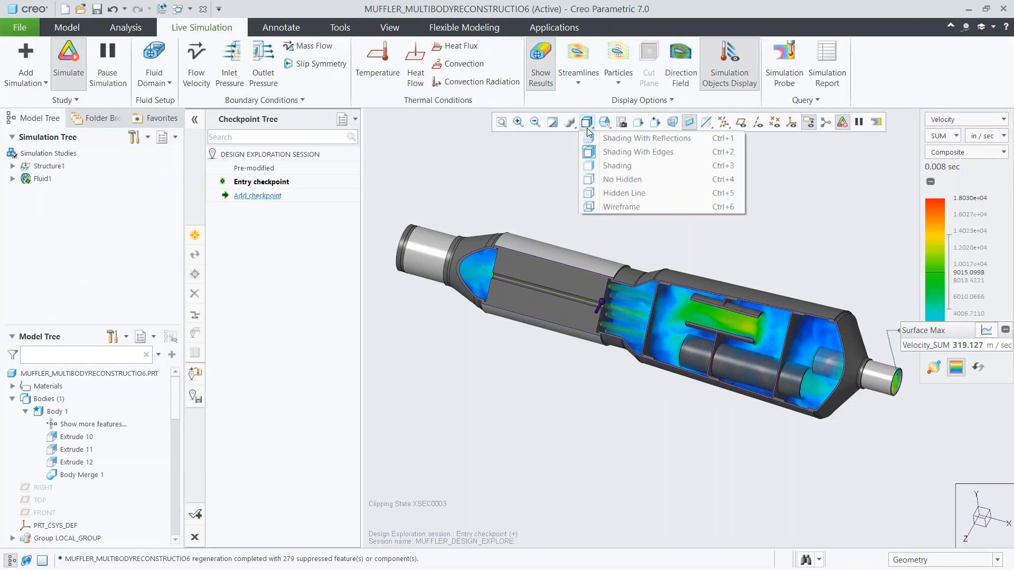
left_click(613, 205)
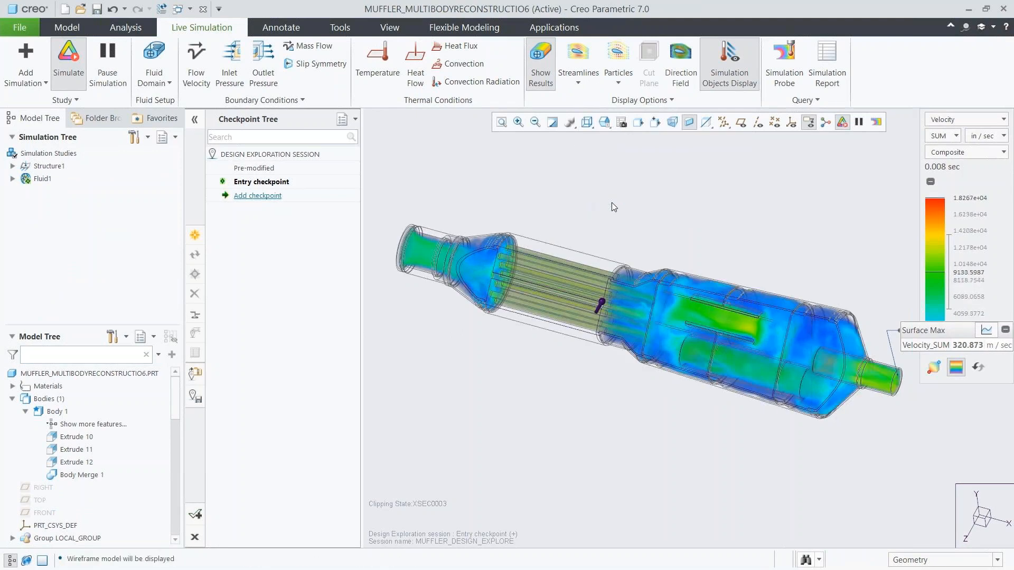
left_click(618, 59)
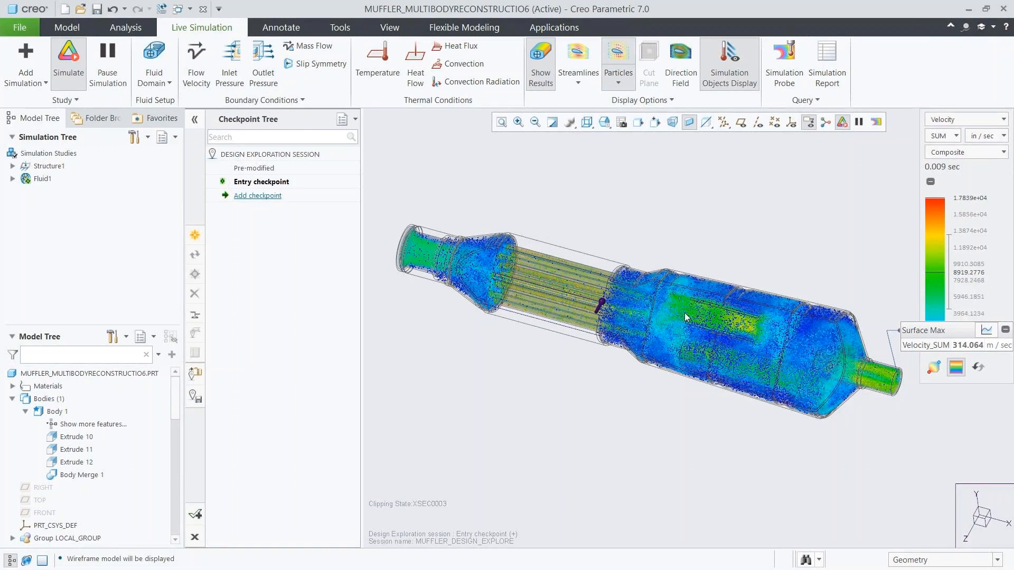
left_click(611, 57)
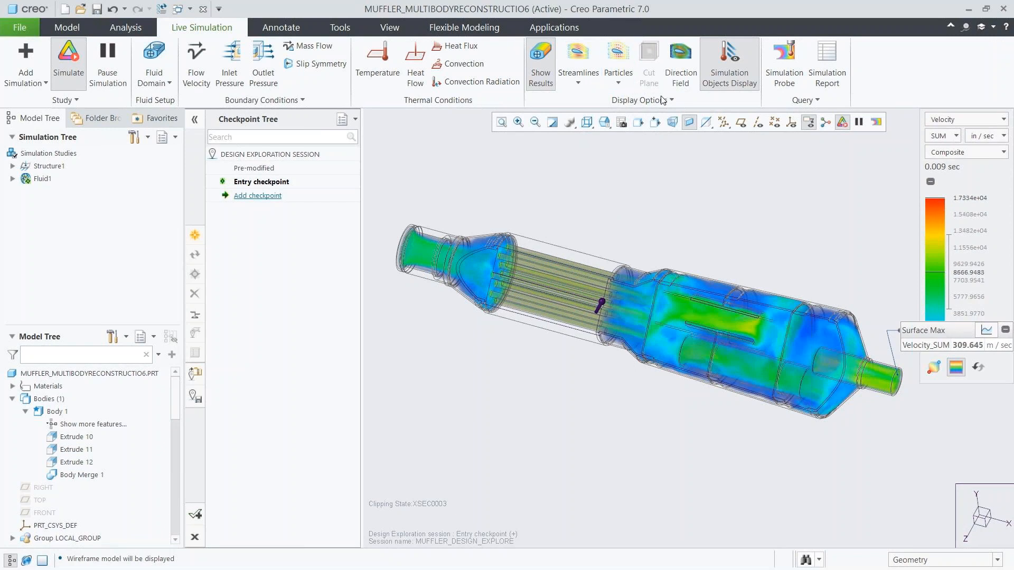
Move the outlet probe callout above the model and check its maximum velocity graph, returning it to the value readout.
left_click_drag(904, 302, 676, 165)
left_click(744, 165)
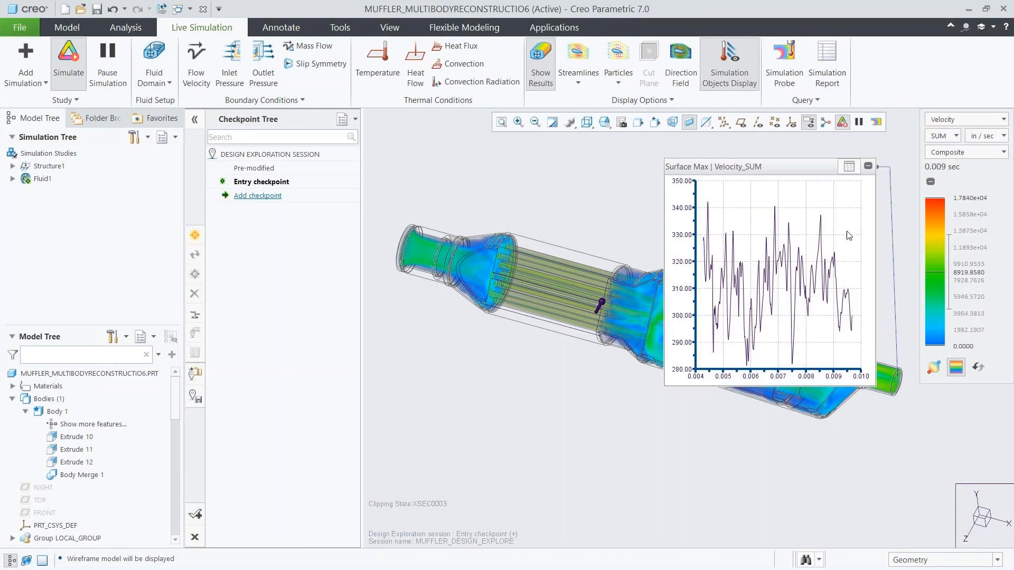
left_click(848, 167)
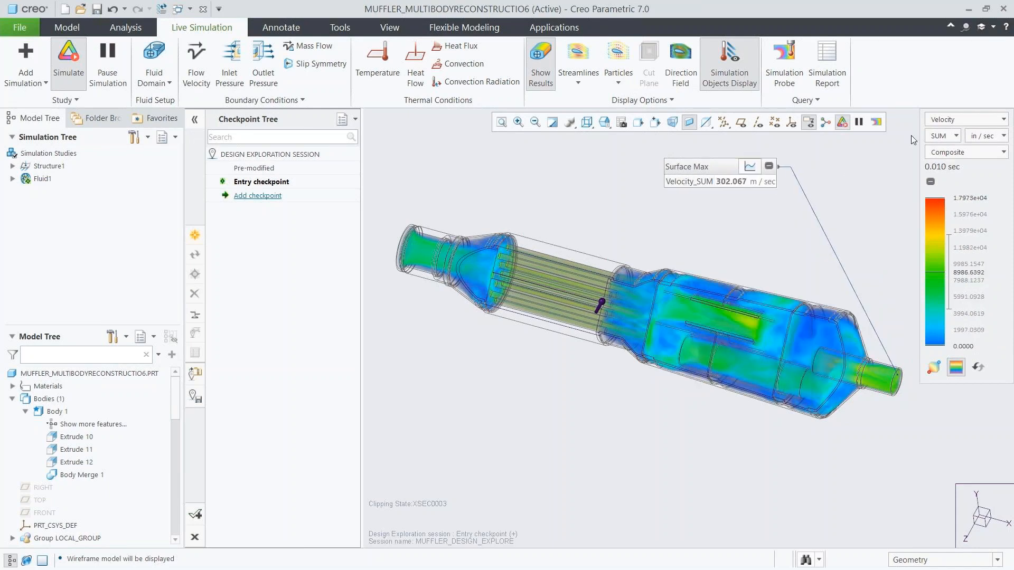
Examine the pressure results for the lengthened pipes and switch the display back to velocity.
left_click(939, 120)
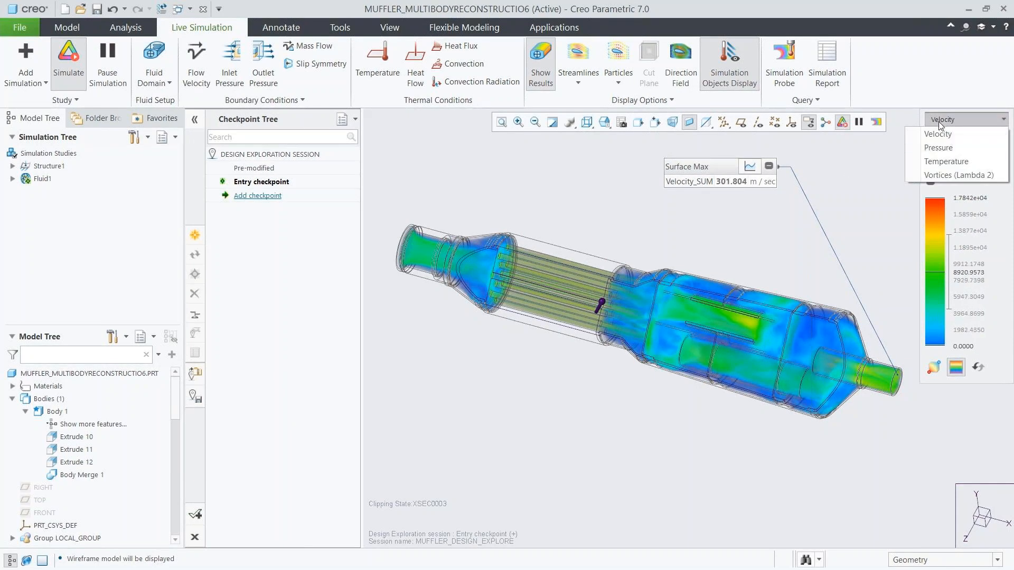
left_click(939, 149)
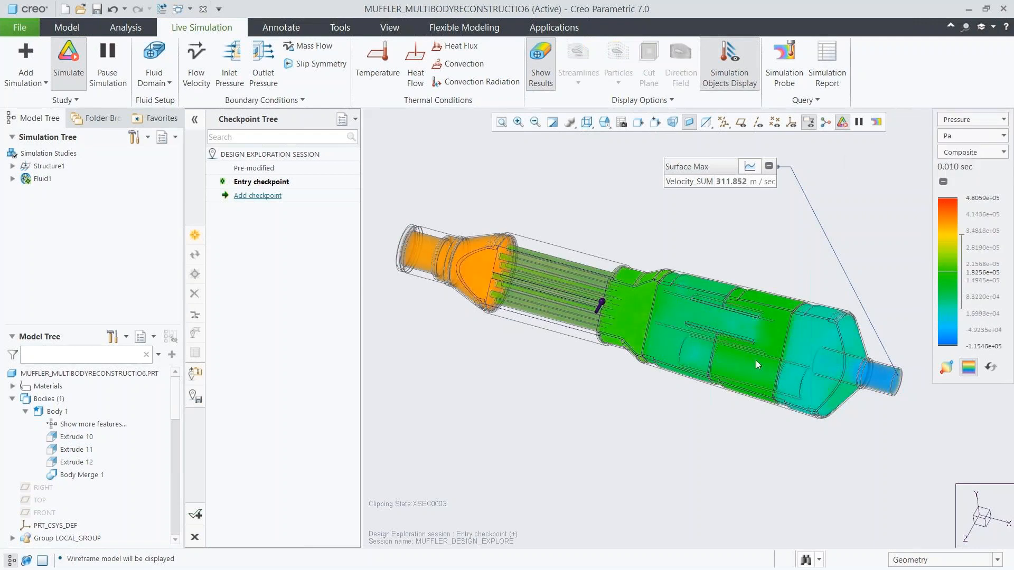
left_click(947, 120)
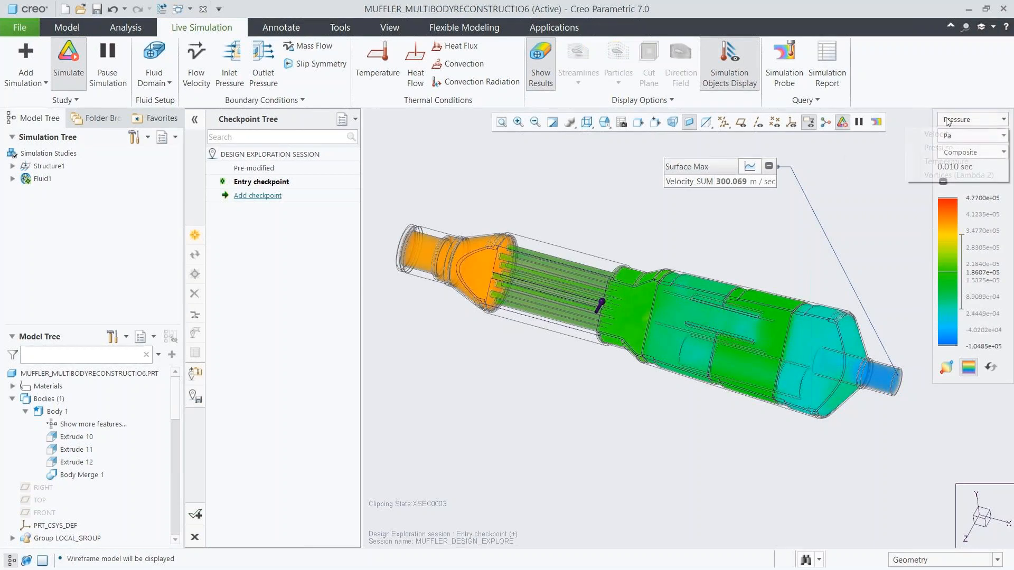
left_click(937, 135)
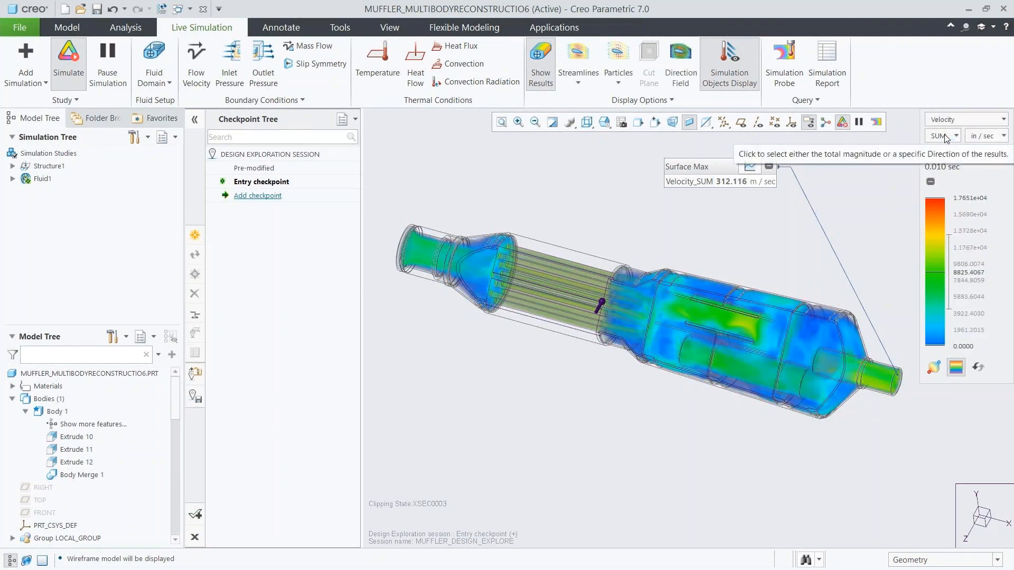
Add a design checkpoint named Long_Pipe and display the model as Shading With Edges.
left_click(258, 196)
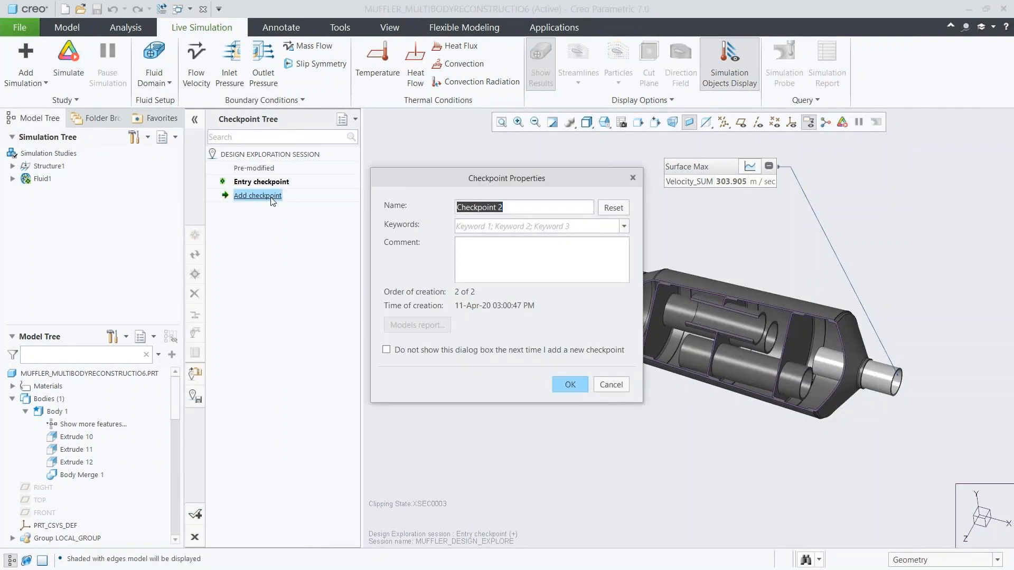
type("Long_Pipe")
left_click(563, 384)
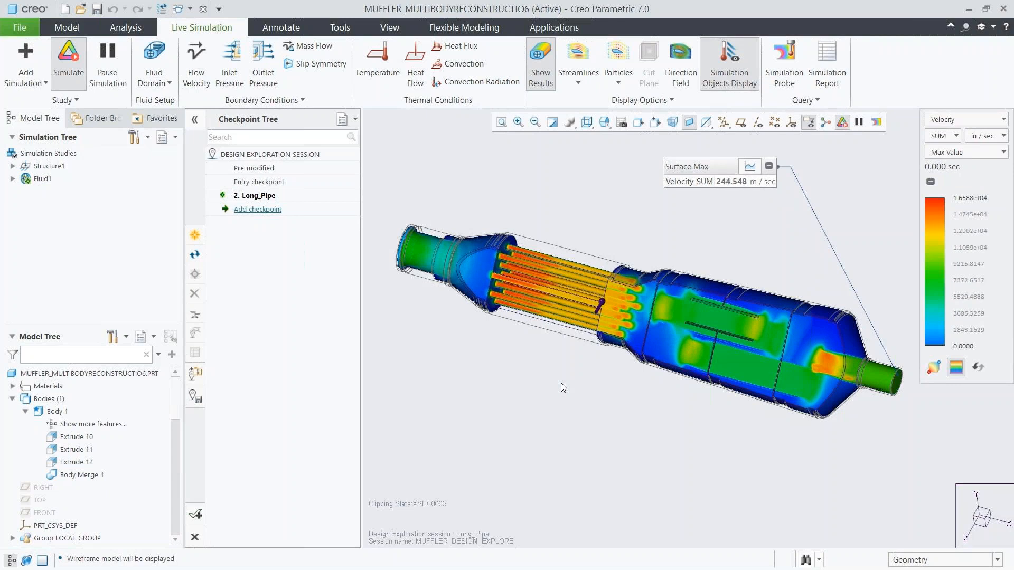
left_click(586, 122)
left_click(597, 152)
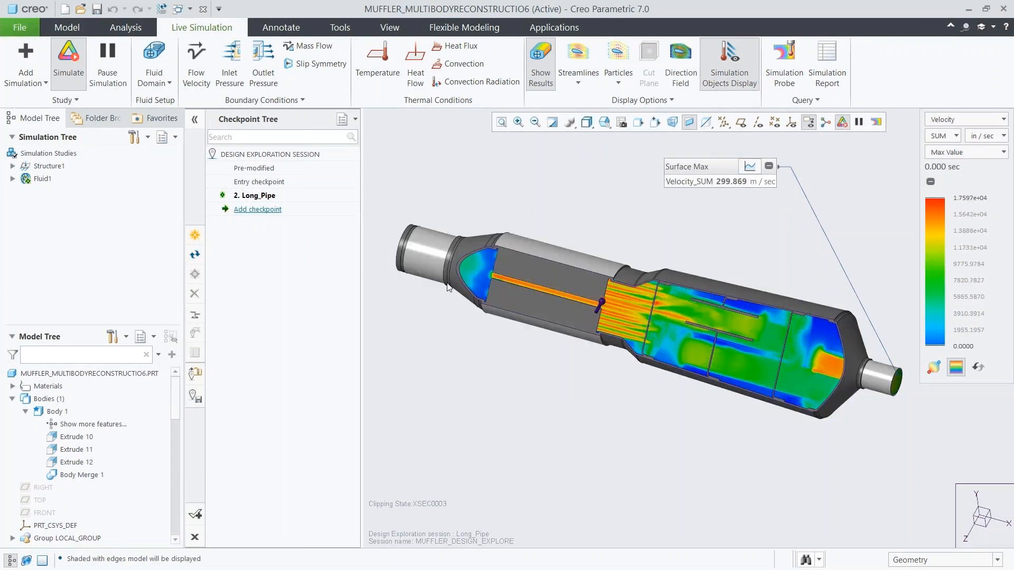
Resume the suppressed features from Revolve 9 through Pattern 13 of Pattern 12 and hide the simulation results.
left_click_drag(176, 415, 162, 535)
left_click(61, 403)
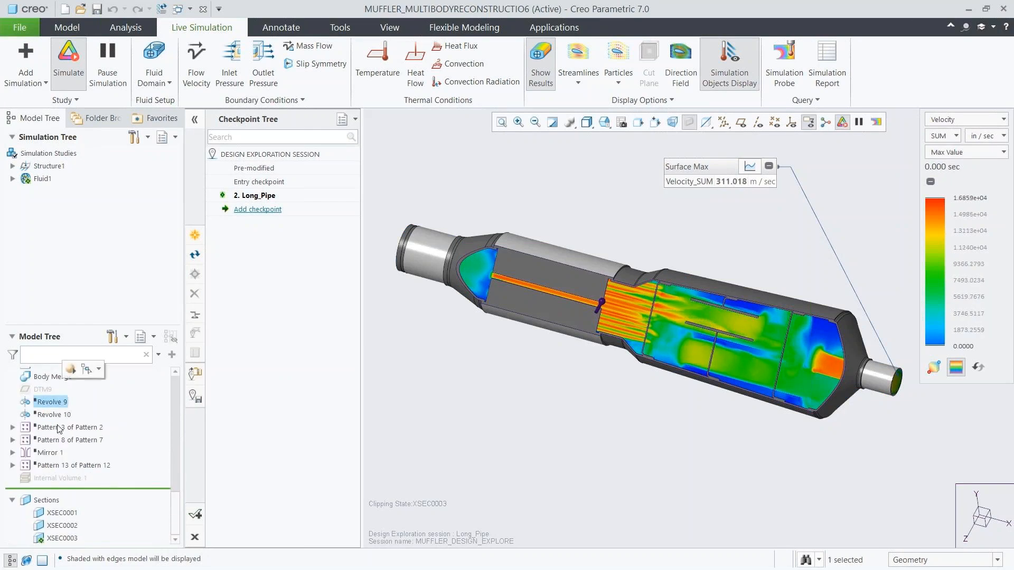
left_click(74, 465, "shift")
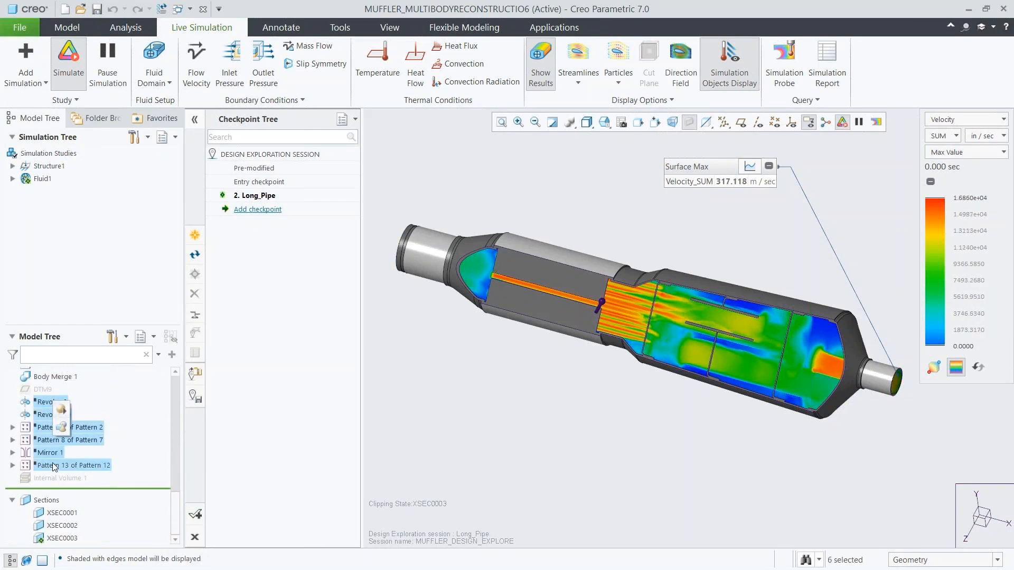
left_click(61, 409)
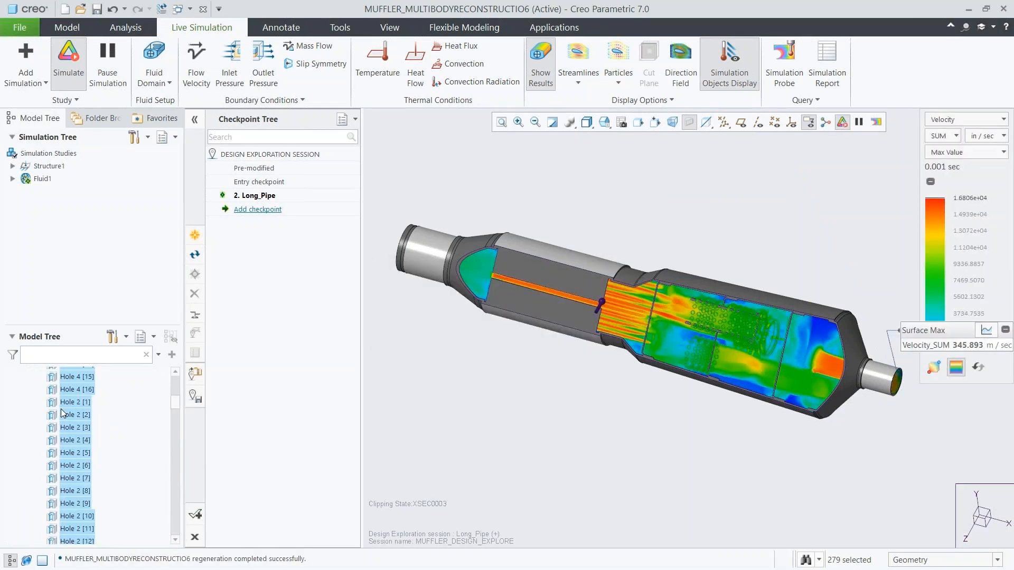
left_click(540, 63)
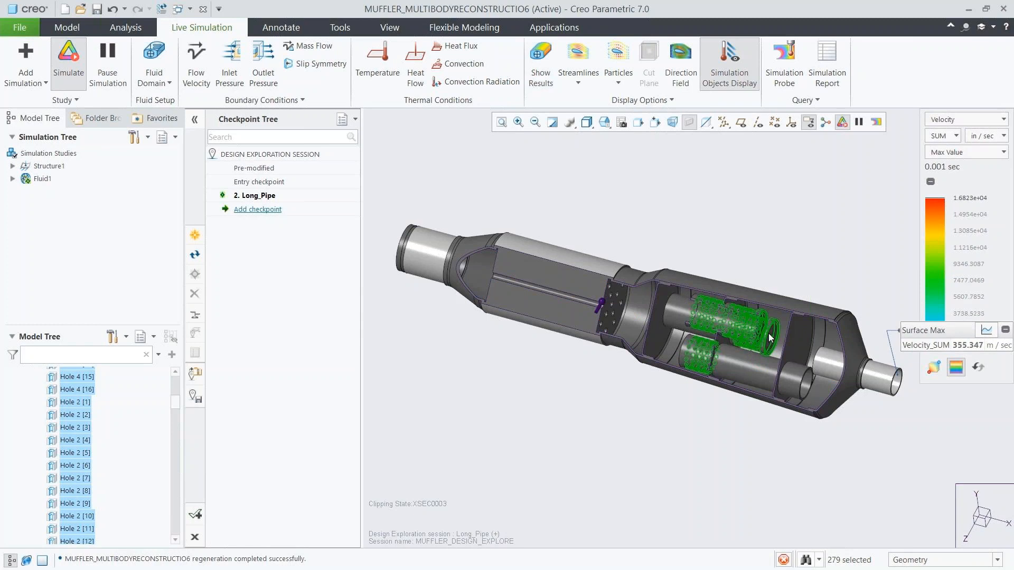
Clear the feature selection, show the simulation results and display the model in wireframe.
left_click(741, 247)
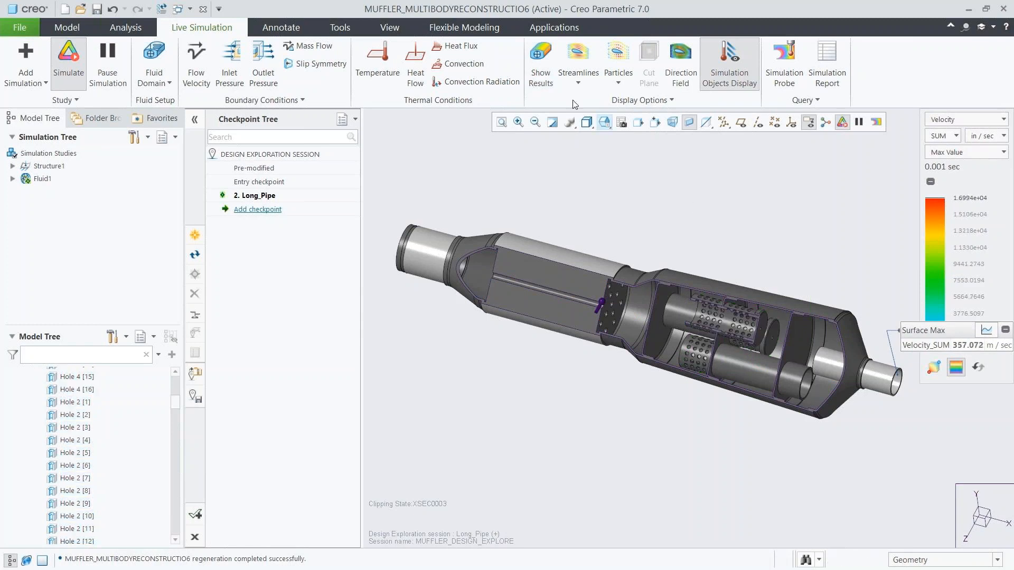
left_click(540, 62)
left_click(586, 123)
left_click(600, 205)
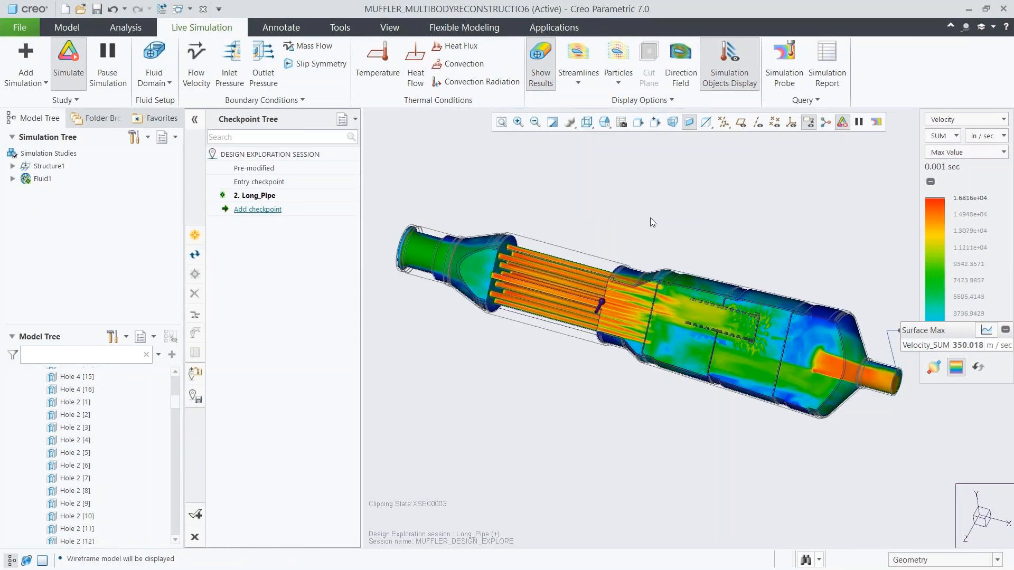
Move the outlet probe callout above the muffler and check its velocity graph, returning it to the value readout.
left_click_drag(901, 329, 675, 174)
left_click(758, 183)
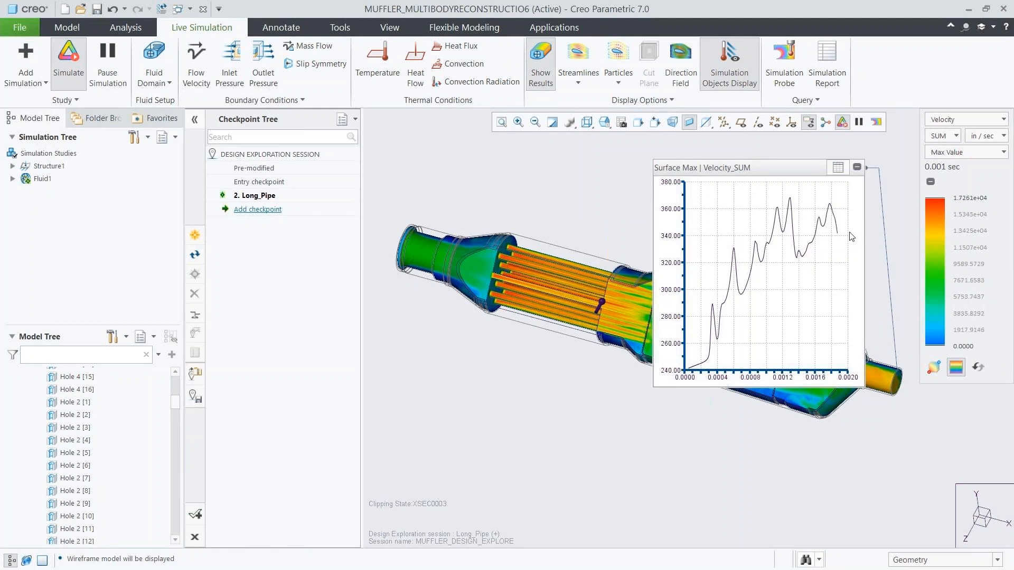
left_click(838, 168)
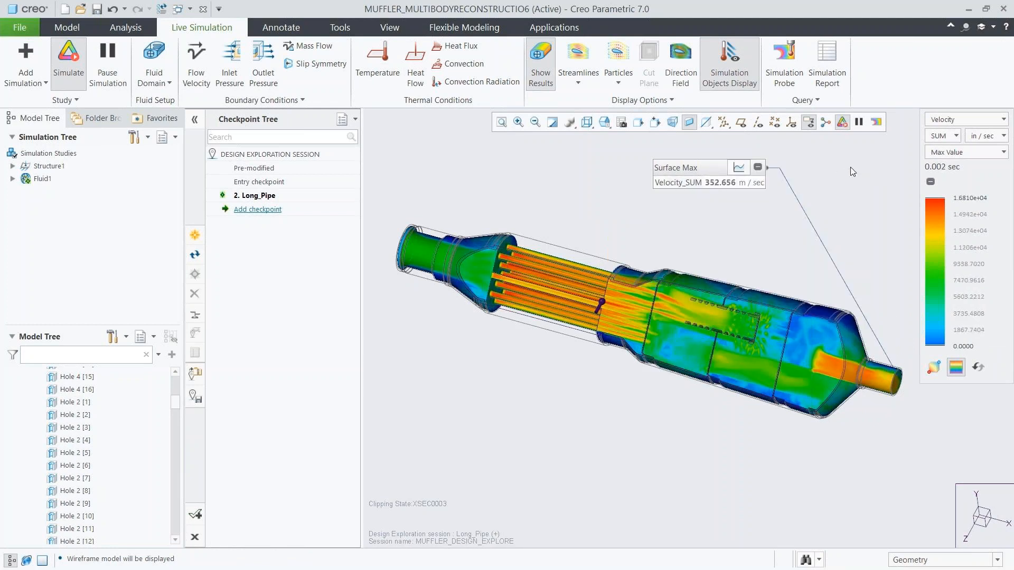
Examine the results of the pipes with holes in Composite style for velocity and pressure, returning to Max Value velocity.
left_click(934, 152)
left_click(939, 180)
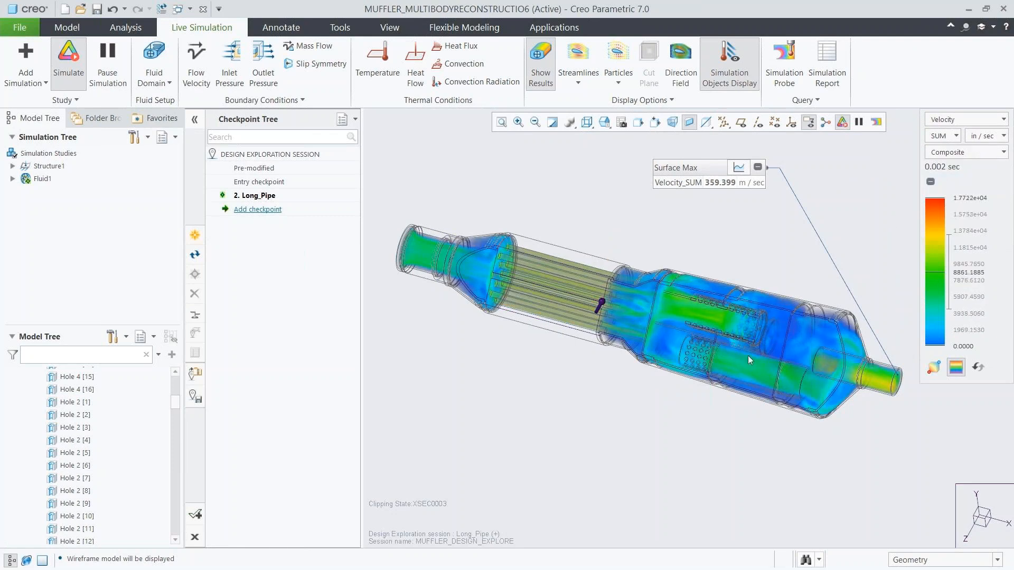
left_click(949, 123)
left_click(939, 147)
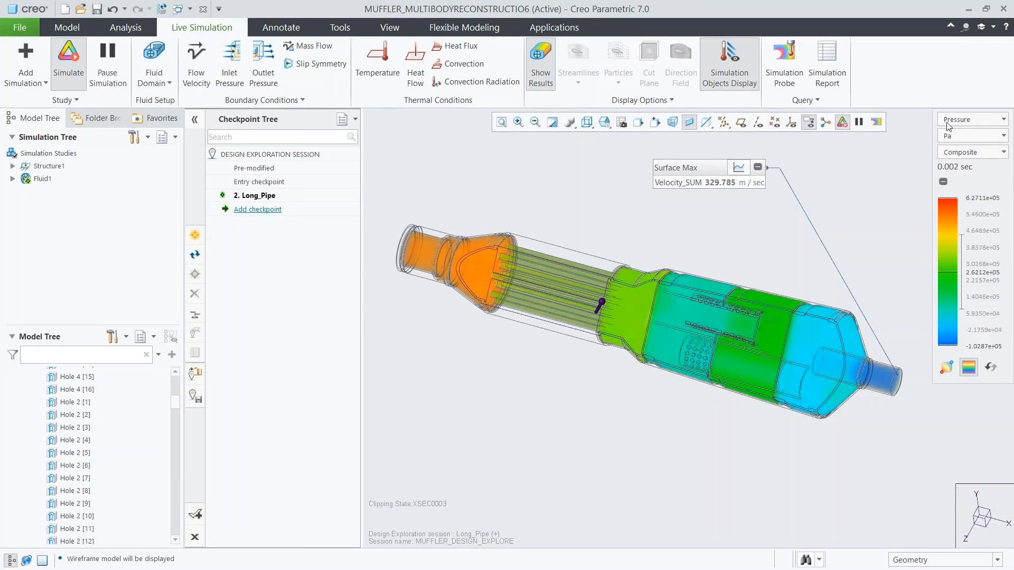
left_click(950, 120)
left_click(948, 133)
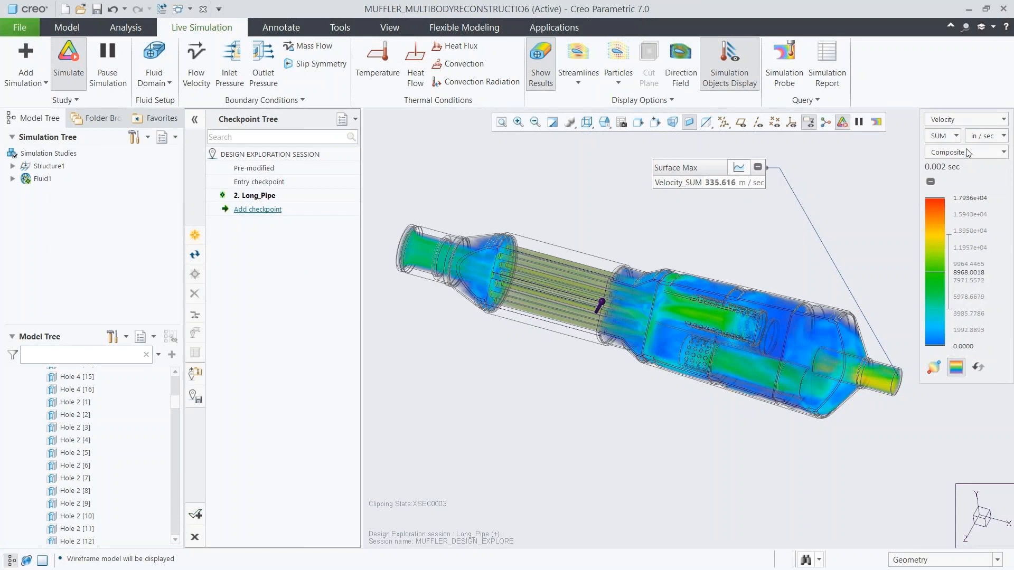
left_click(965, 150)
left_click(956, 219)
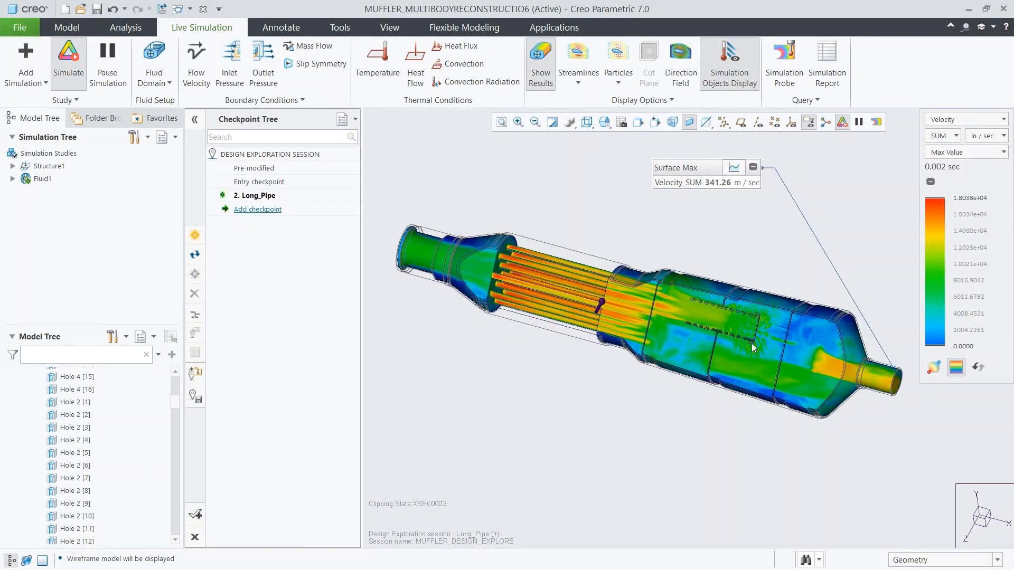
Activate section XSEC0001 and orient the model to a saved side view to inspect the velocity around the perforated pipes.
scroll(752, 343, "down", 4)
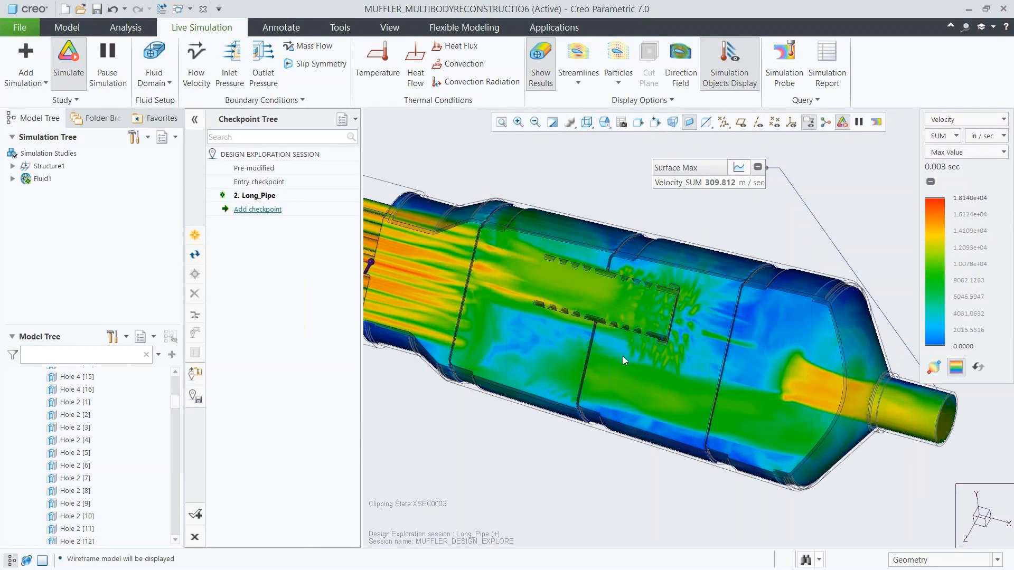
left_click_drag(177, 407, 170, 543)
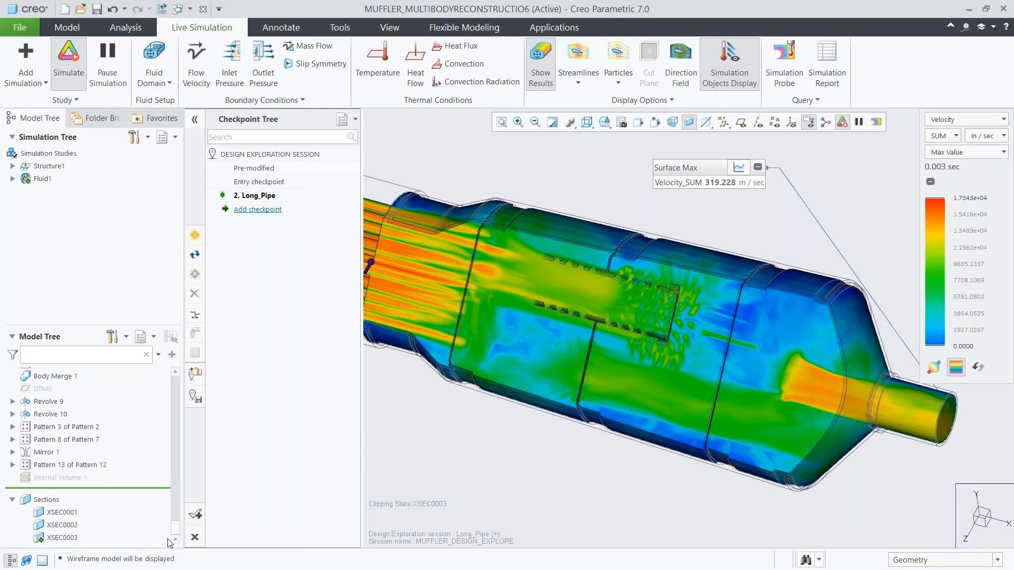
left_click(62, 512)
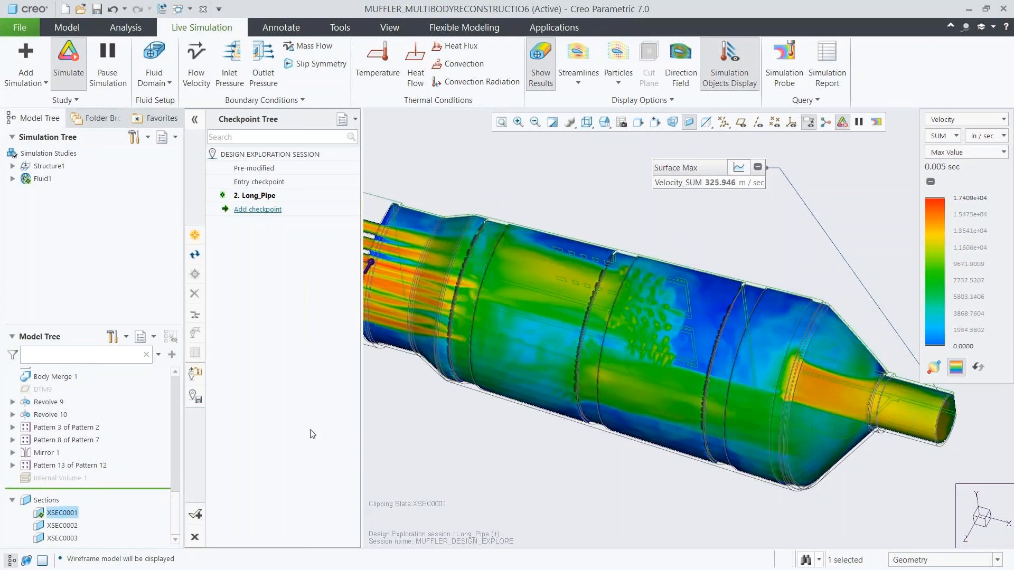
left_click(423, 416)
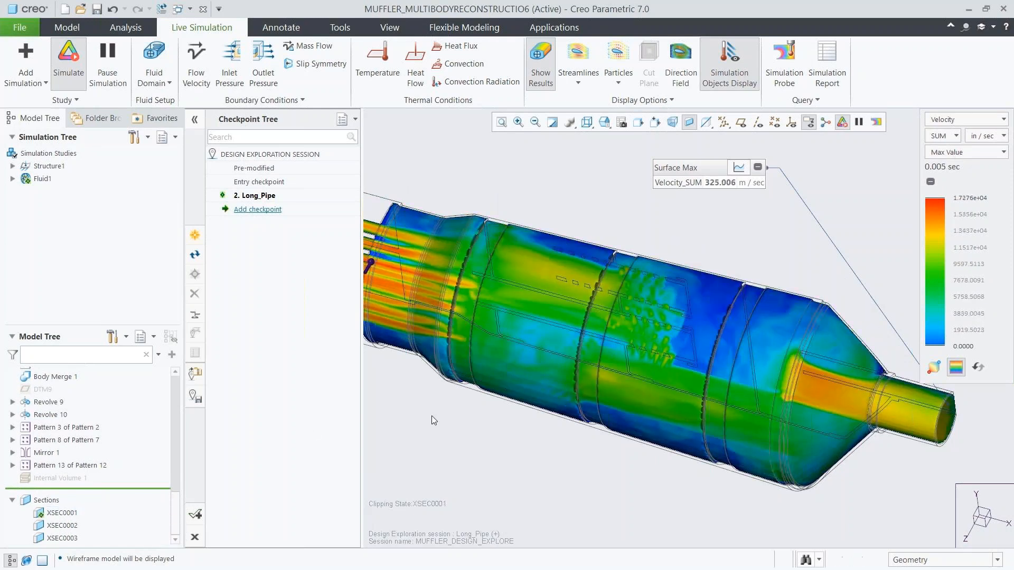
left_click(604, 127)
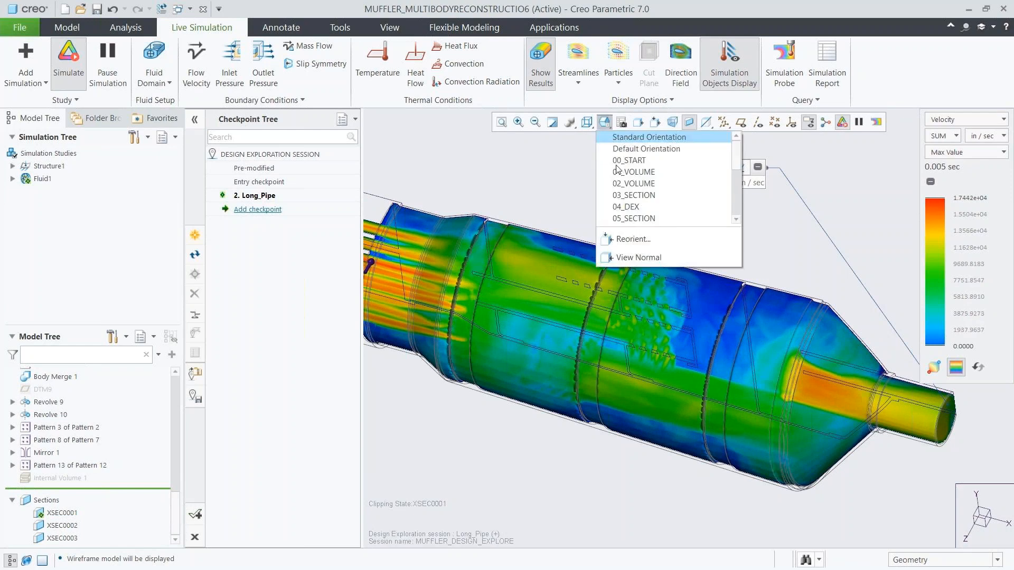
left_click(617, 165)
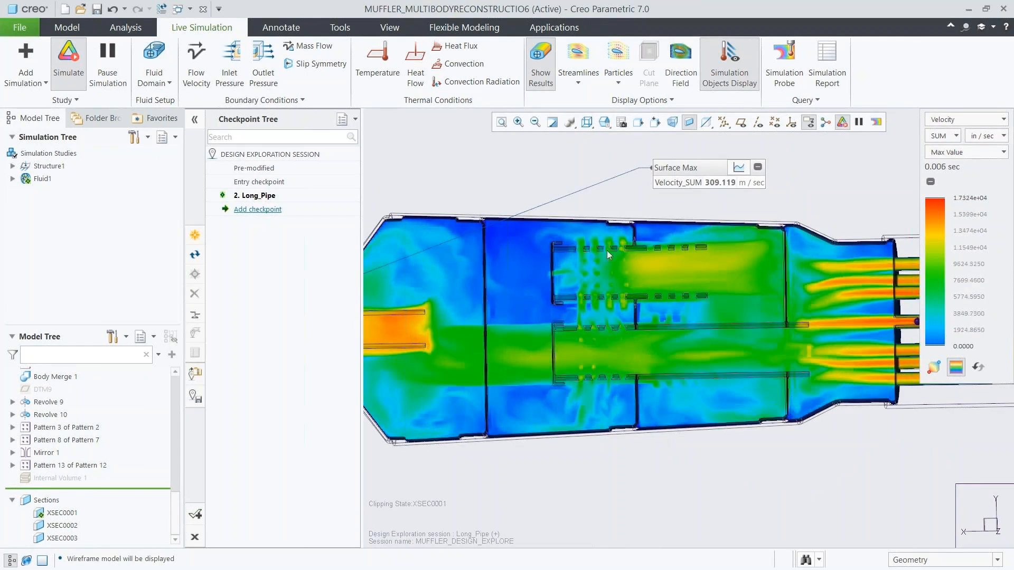
Examine the direction field on the section in place of the contour results, and turn it off again.
left_click(545, 81)
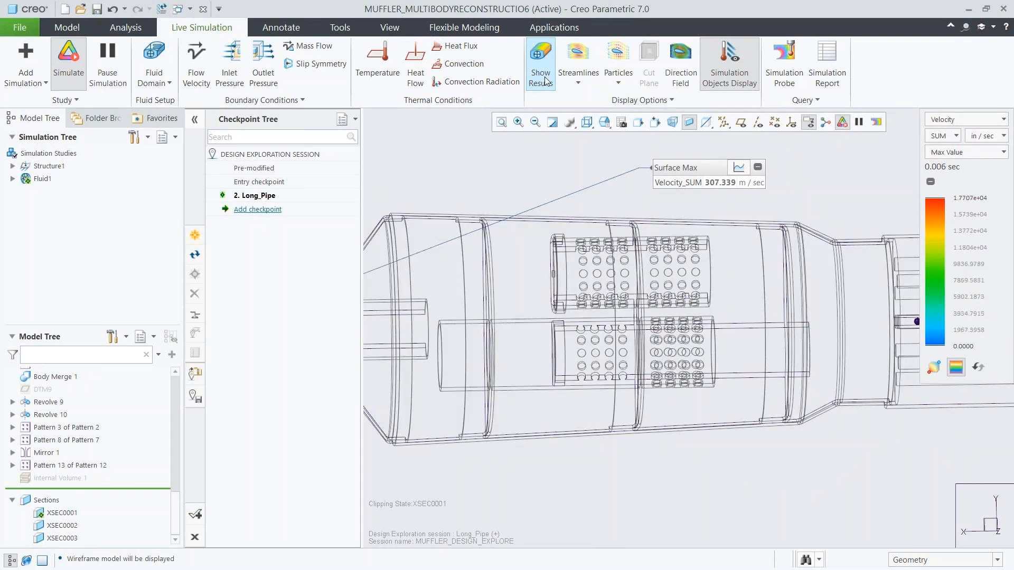
left_click(673, 76)
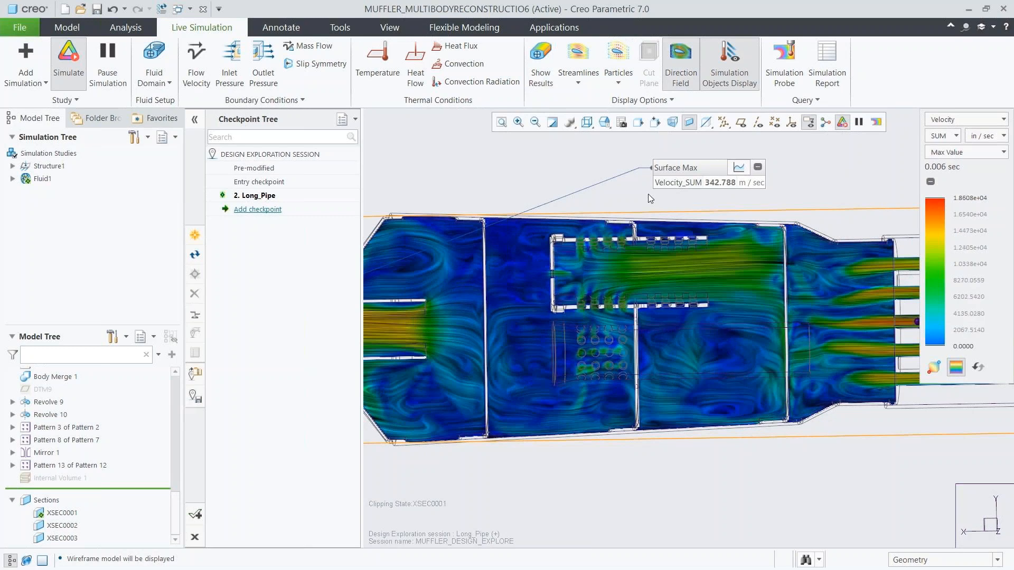
left_click(684, 76)
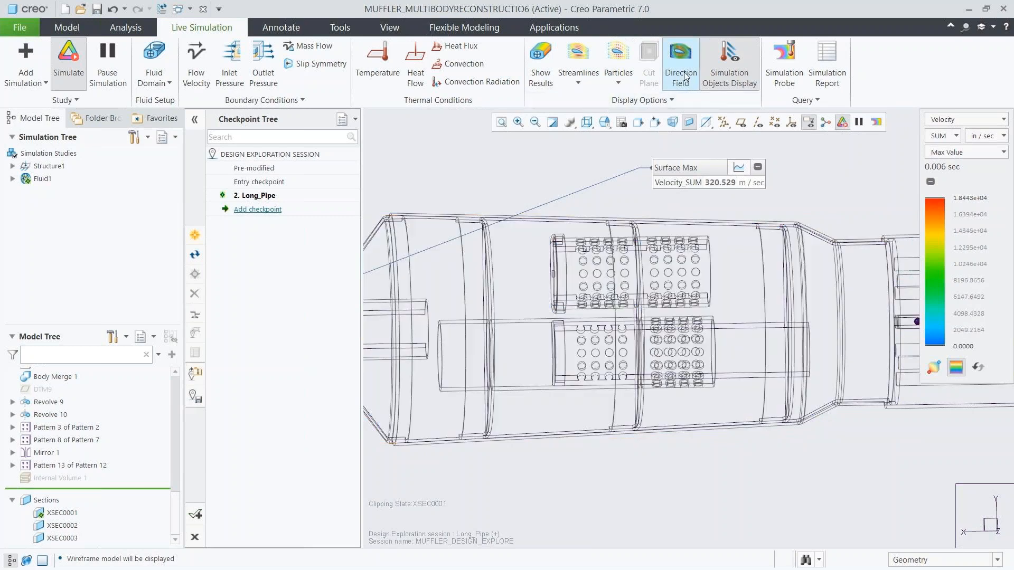
Return to the 04_DEX view with section XSEC0003 active and the simulation results shown.
left_click(608, 124)
left_click(616, 205)
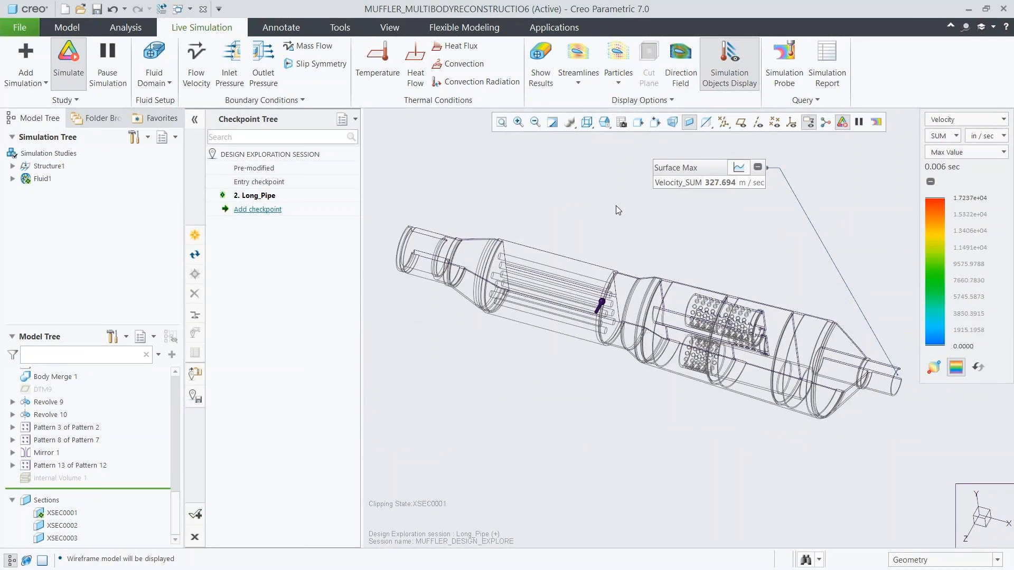
left_click(62, 538)
left_click(74, 467)
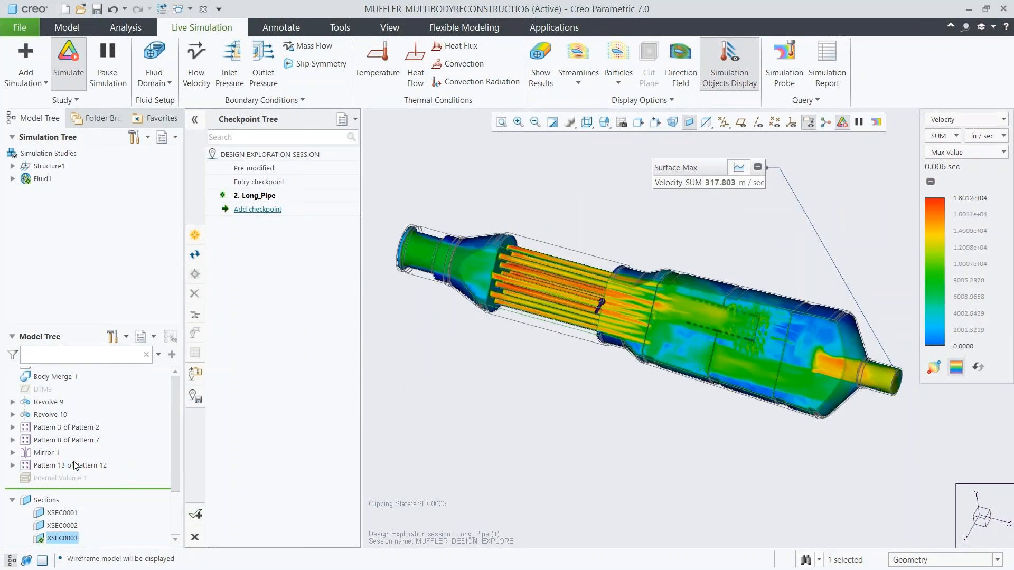
Add a design checkpoint named Pipe_with_Holes.
left_click(257, 209)
type("Pipe_with_Holes")
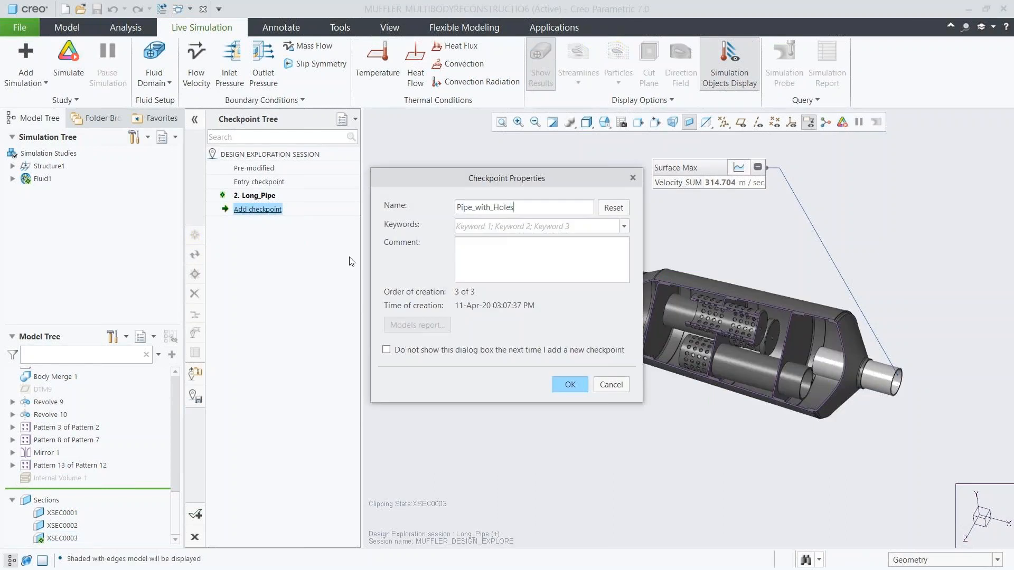
left_click(565, 385)
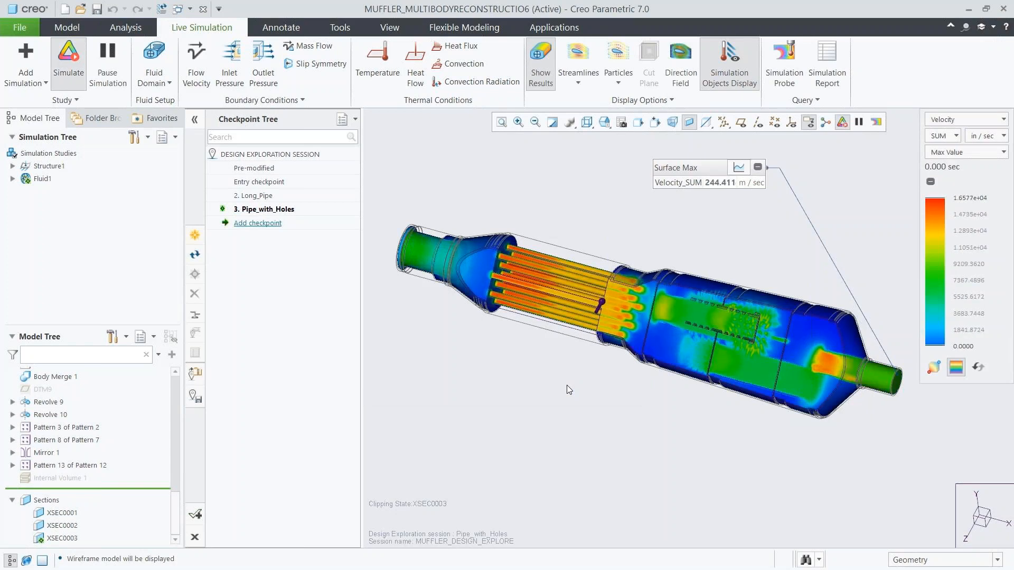
Examine the pressure results, set the display style to Composite, and switch the results back to velocity.
left_click(966, 119)
left_click(939, 149)
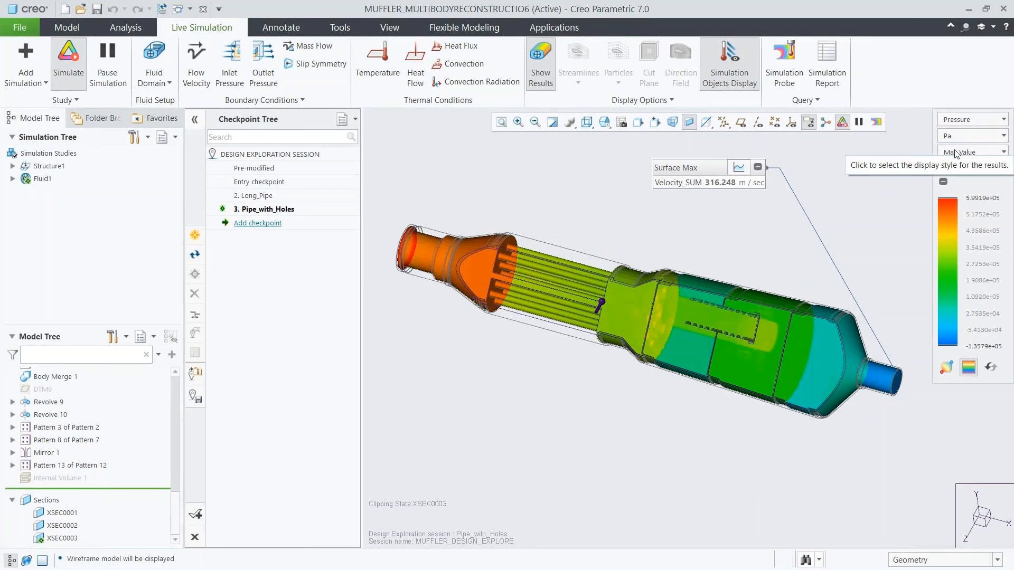
left_click(949, 151)
left_click(953, 182)
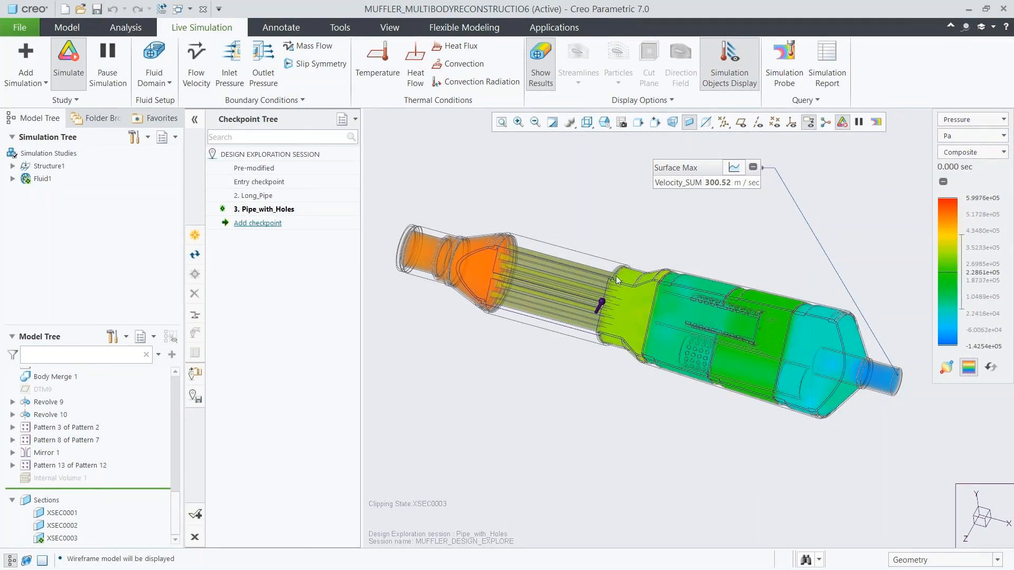
left_click(952, 123)
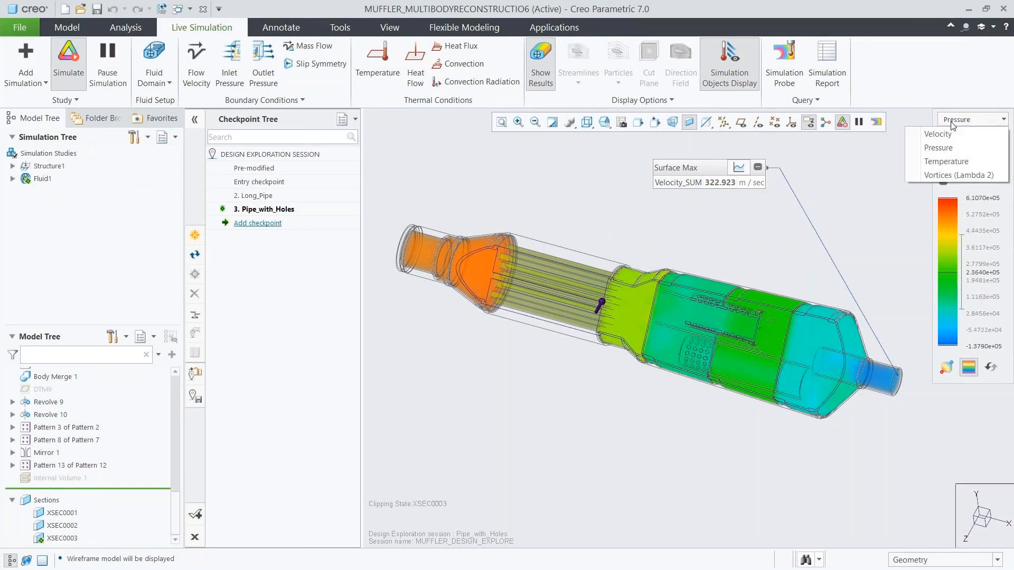
left_click(948, 135)
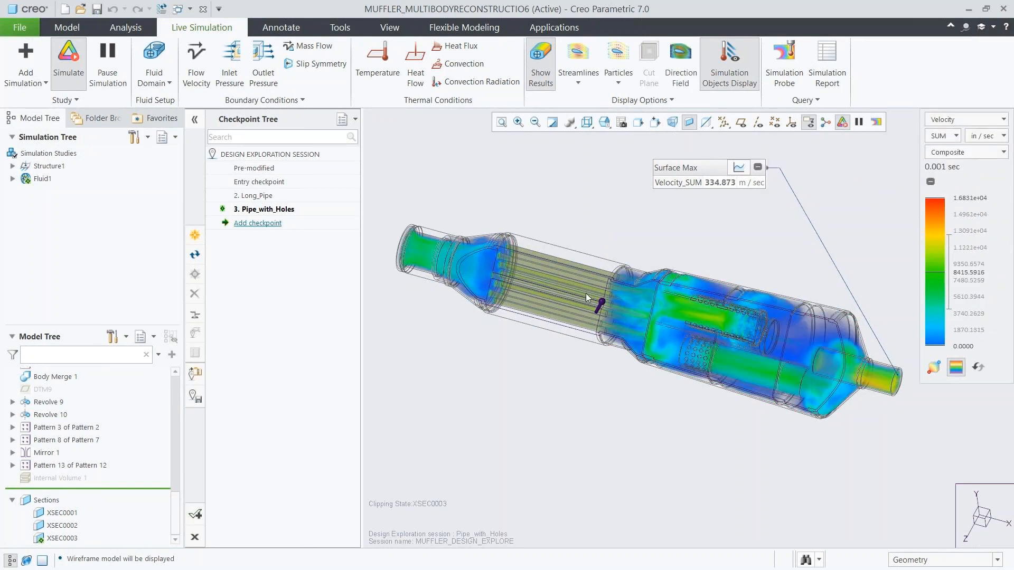
Display the model as Shading With Edges and suppress Pattern 1 of Extrude 13 and Body Merge 1.
left_click(586, 122)
left_click(590, 149)
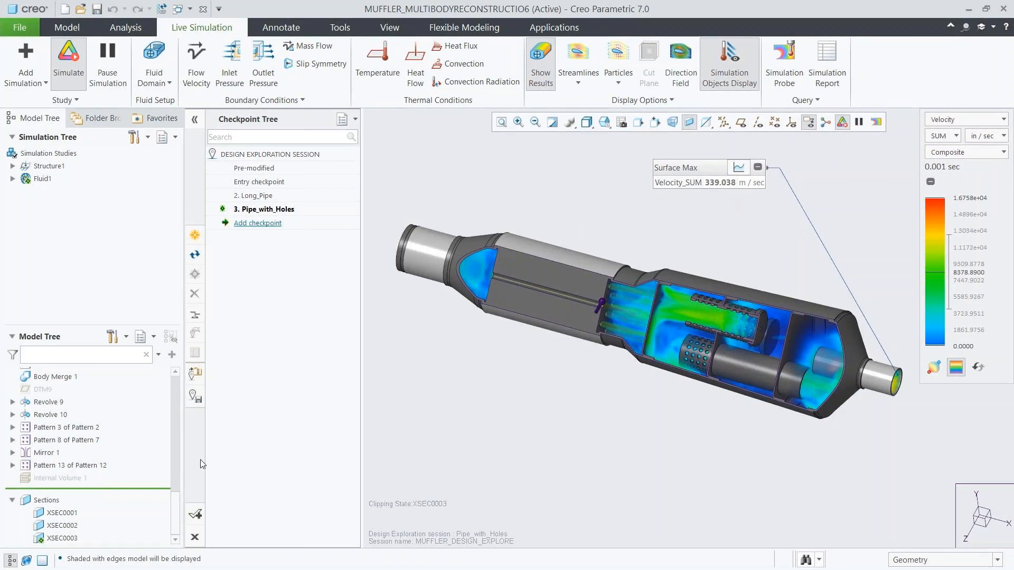
scroll(105, 465, "up", 3)
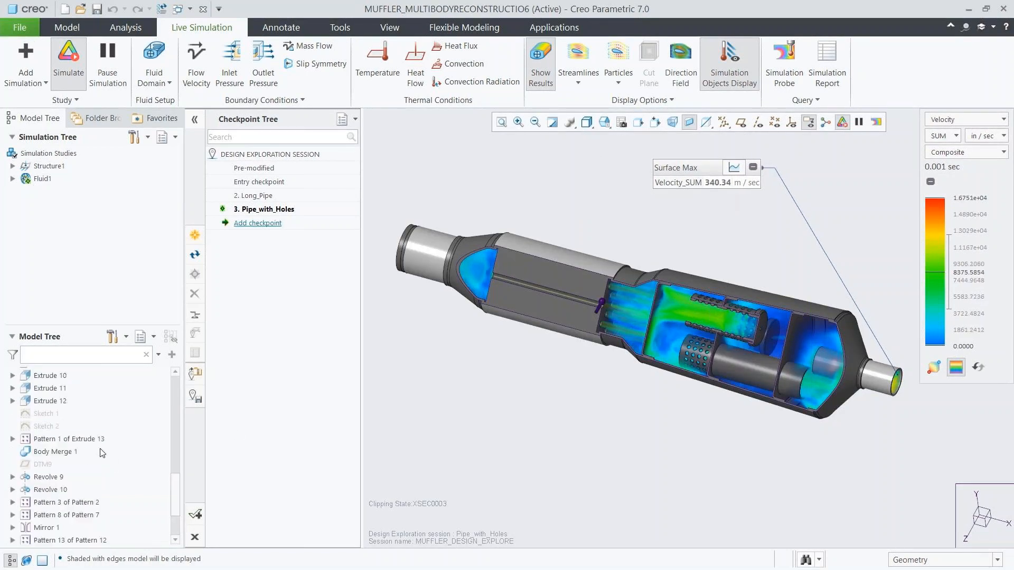
left_click(69, 439)
left_click(71, 452, "ctrl")
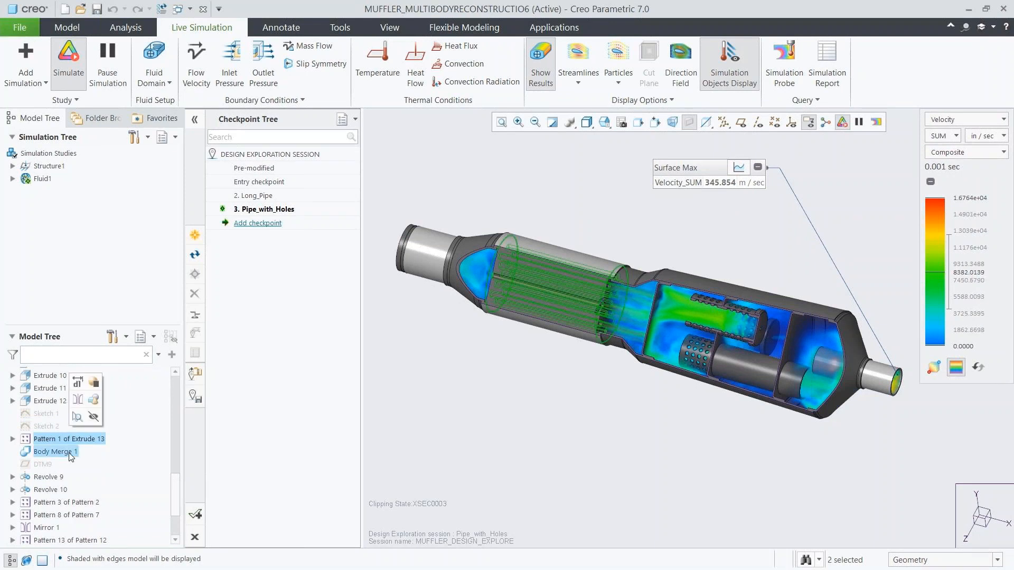
left_click(96, 387)
left_click(465, 309)
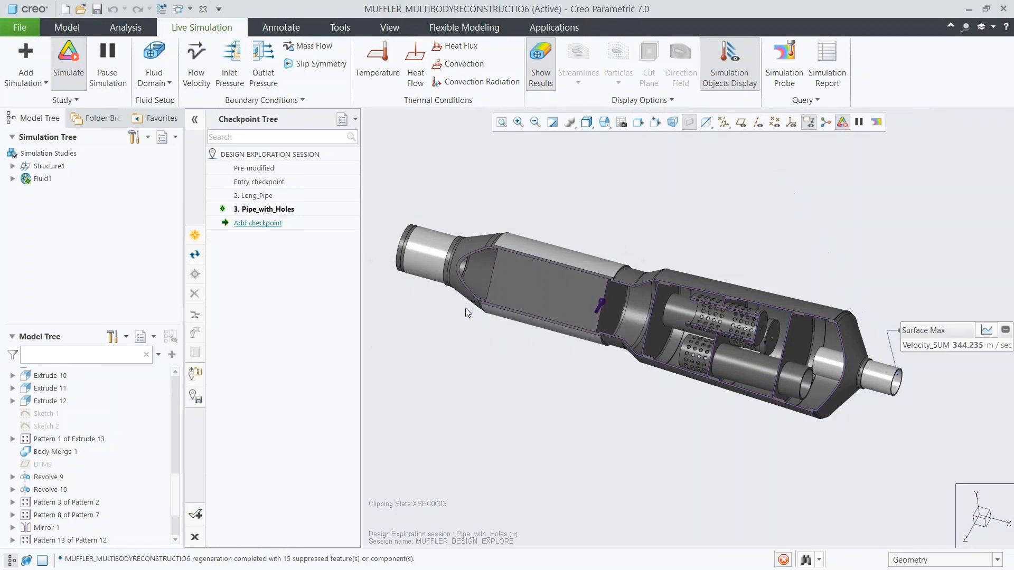
Remove Body 5 from the muffler model with a Remove Body feature.
left_click_drag(177, 488, 176, 382)
left_click(58, 488)
left_click(113, 436)
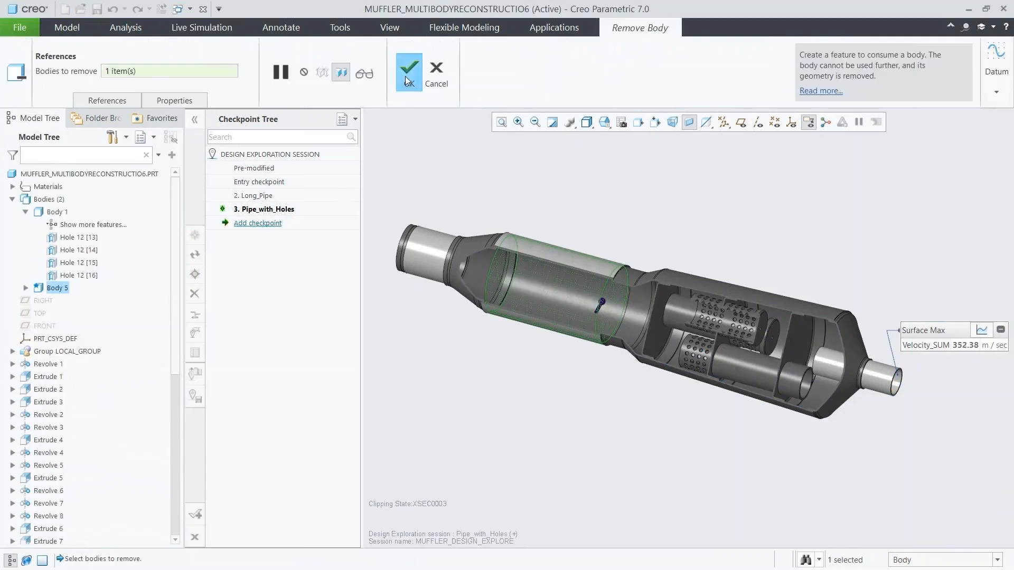
left_click(406, 77)
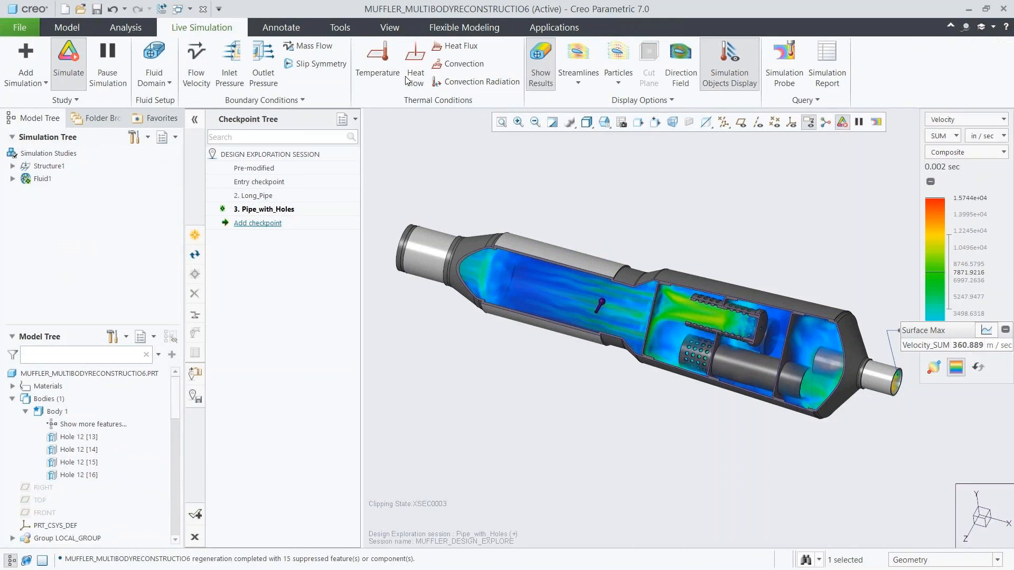
Hide the simulation results and start a Lattice feature with type 2.5D and direction X.
left_click_drag(176, 403, 167, 531)
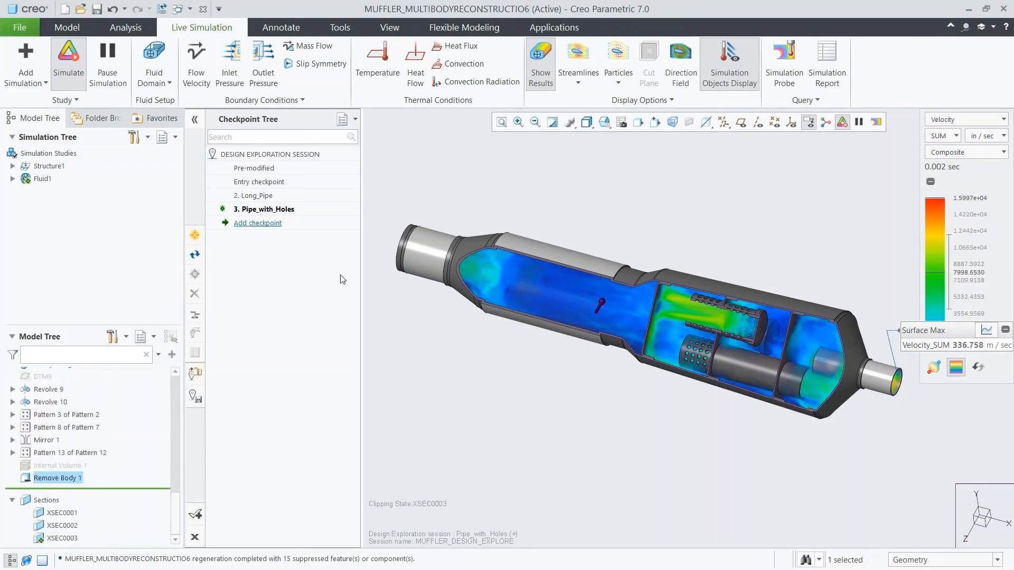
left_click(538, 82)
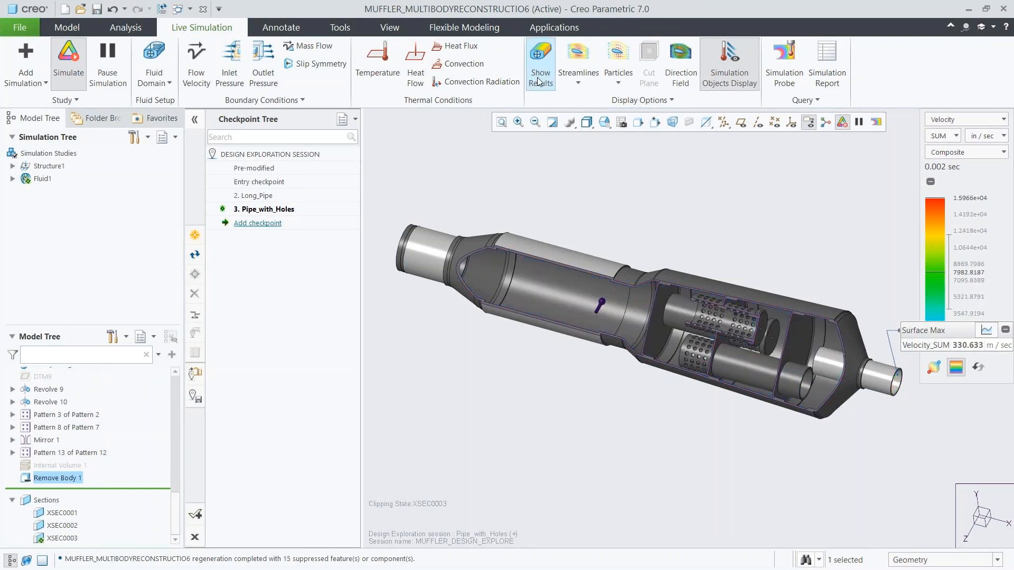
left_click(66, 31)
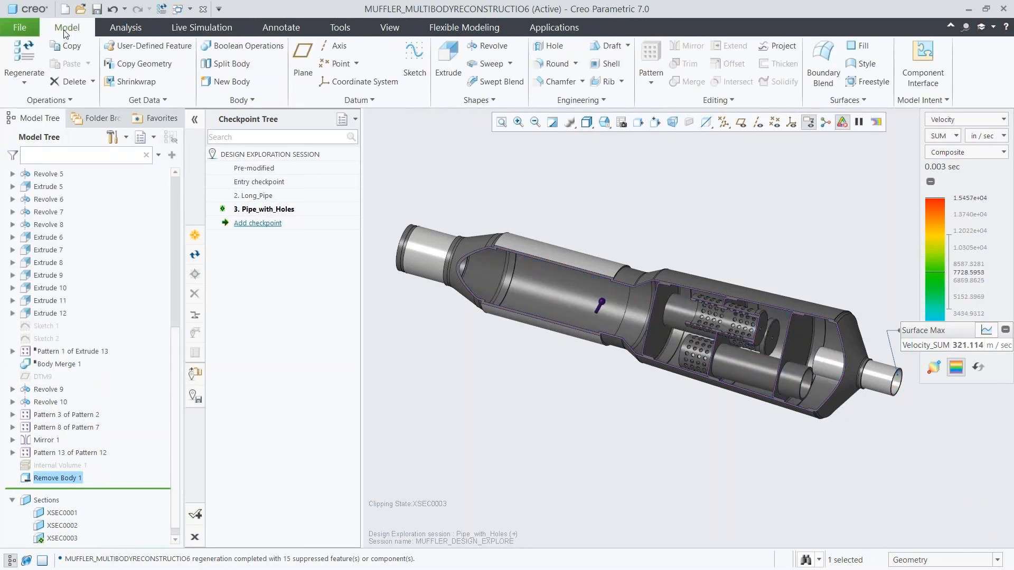
left_click(554, 101)
left_click(560, 213)
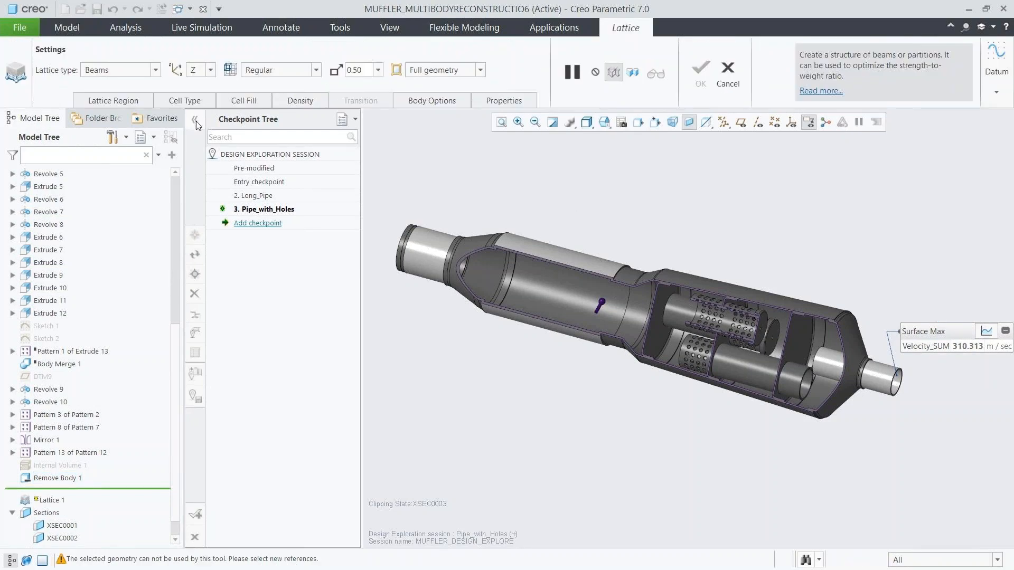
left_click(153, 71)
left_click(92, 95)
left_click(210, 70)
left_click(203, 96)
Define the lattice volume region from the inner surfaces of the muffler's front cylindrical chamber.
left_click(130, 102)
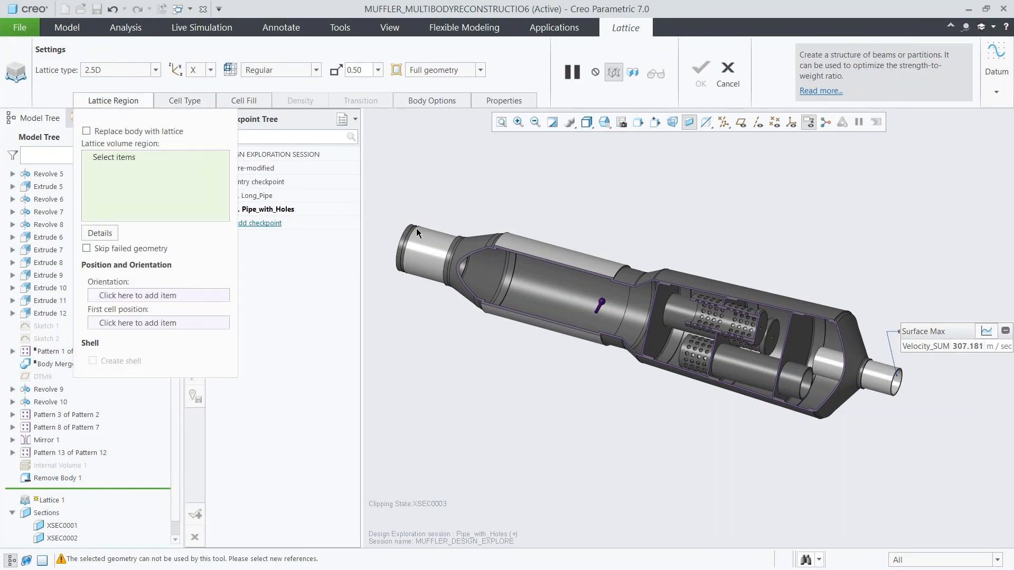
scroll(538, 280, "down", 5)
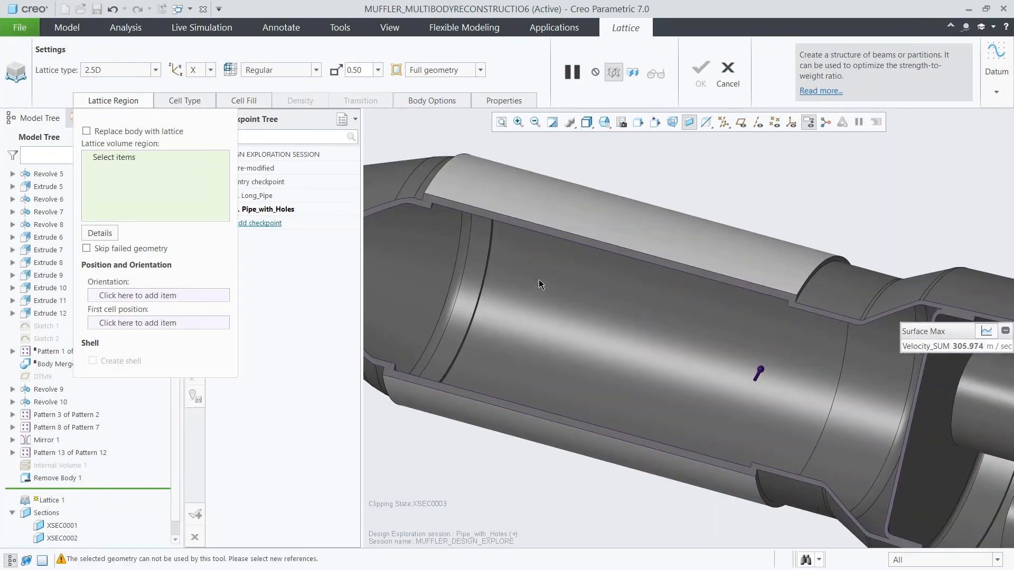
left_click(538, 280)
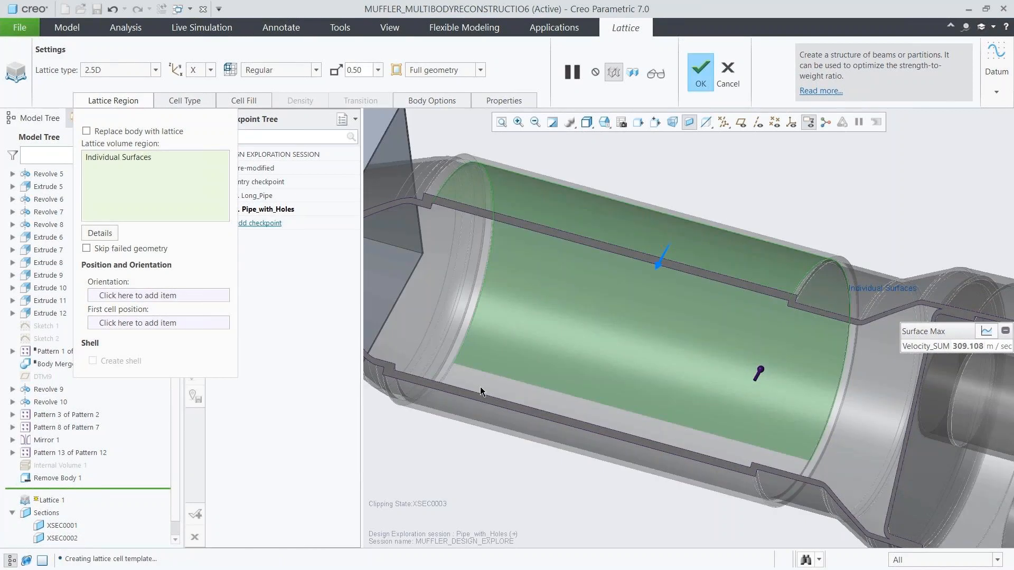
scroll(390, 284, "down", 5)
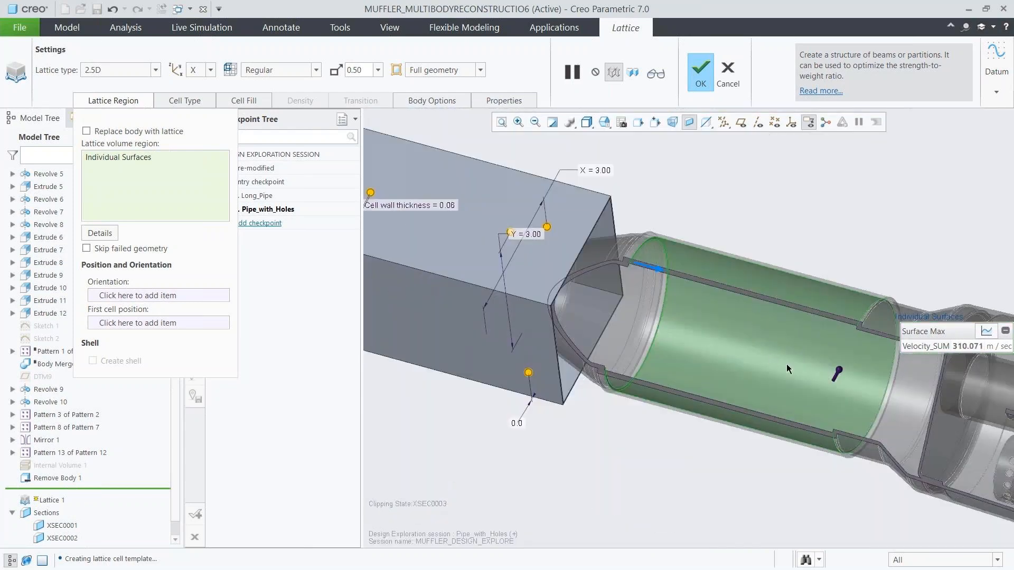
middle_click_drag(787, 365, 901, 382)
scroll(902, 385, "down", 6)
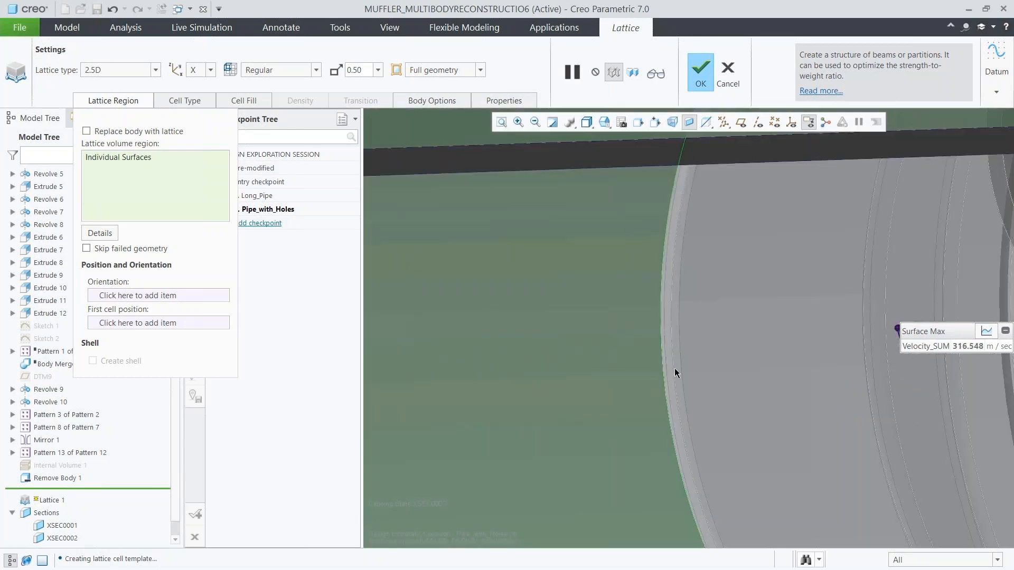
left_click(606, 126)
left_click_drag(736, 149, 739, 188)
left_click(676, 178)
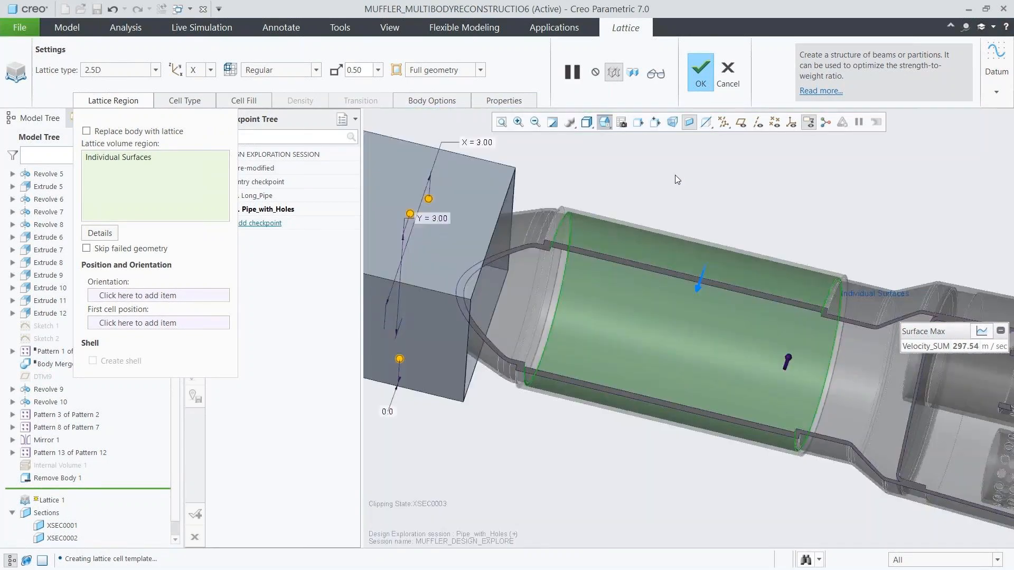
Show datum points and coordinate systems, orient the lattice to PRT_CSYS_DEF, and position the first cell at the datum point inside the front chamber.
left_click(774, 122)
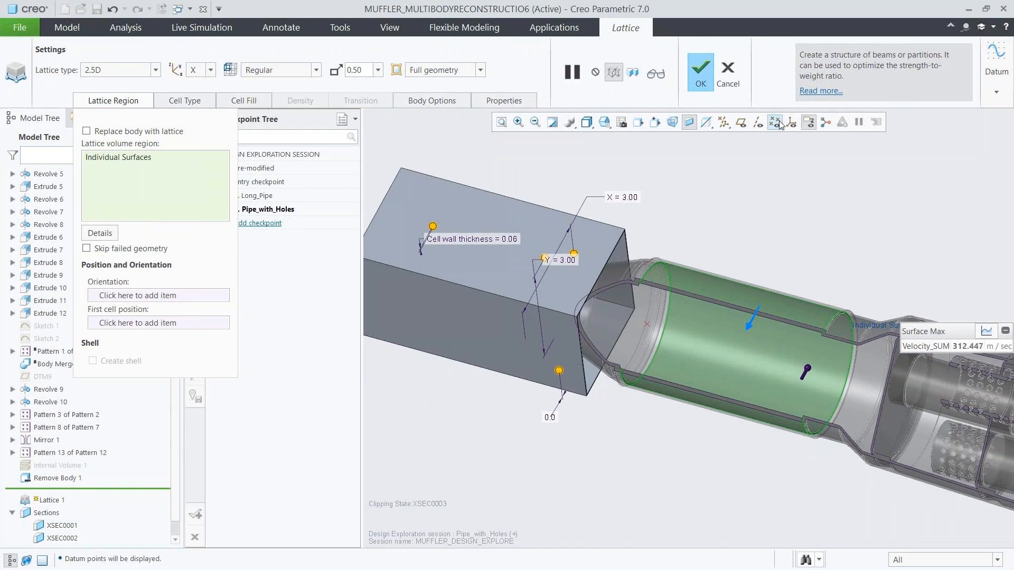
left_click(791, 122)
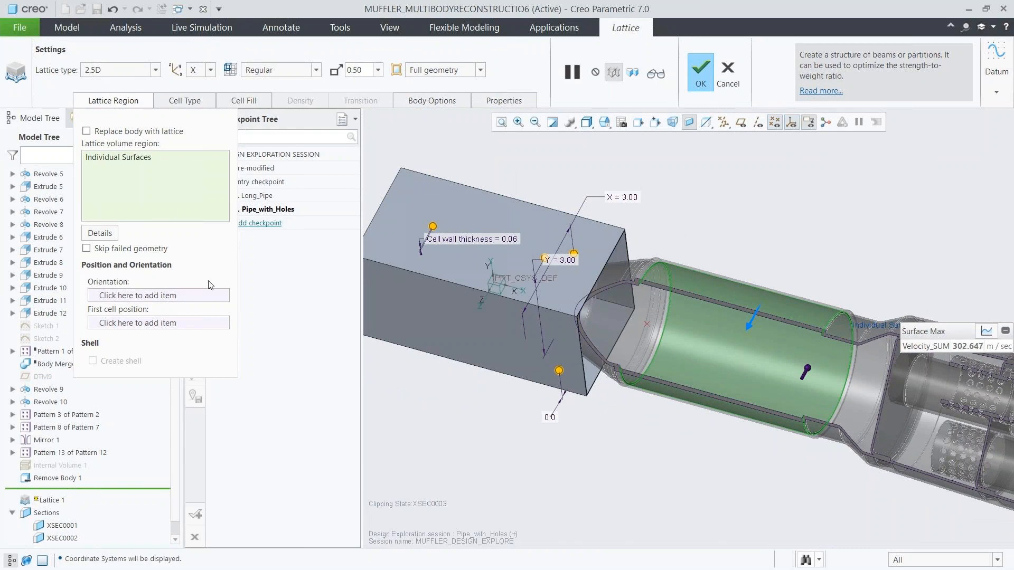
left_click(191, 295)
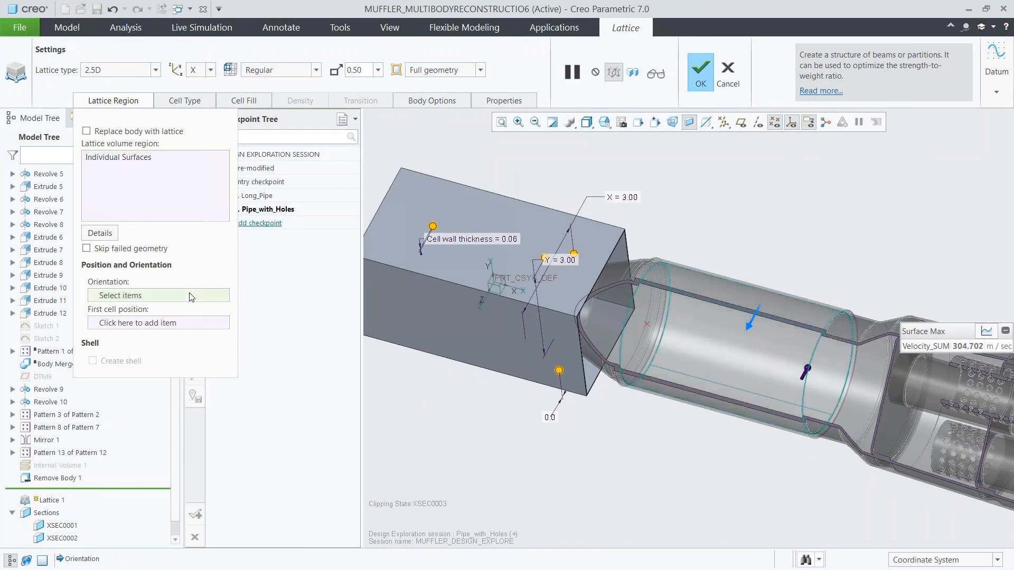
left_click(497, 284)
left_click(217, 323)
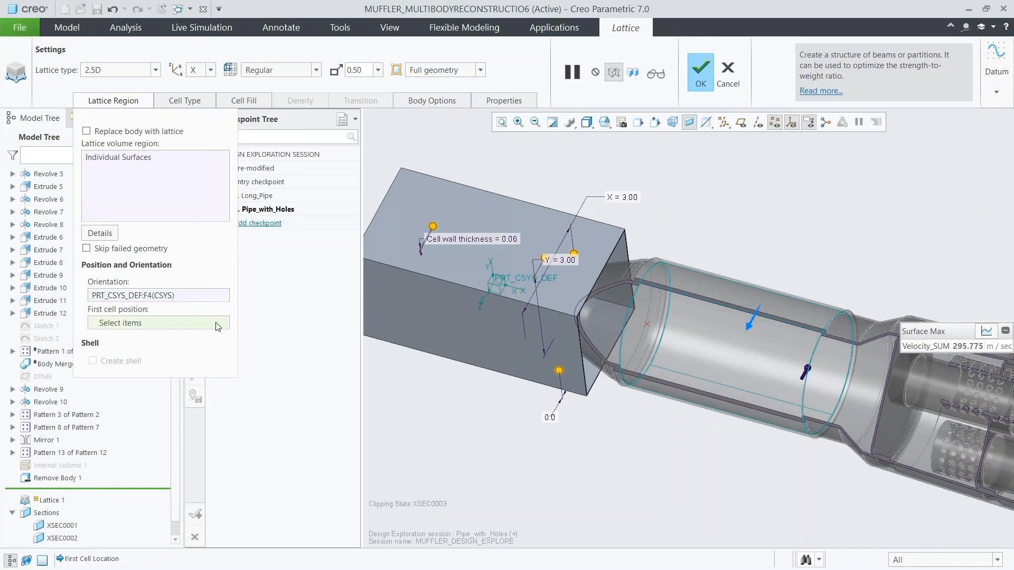
left_click(647, 325)
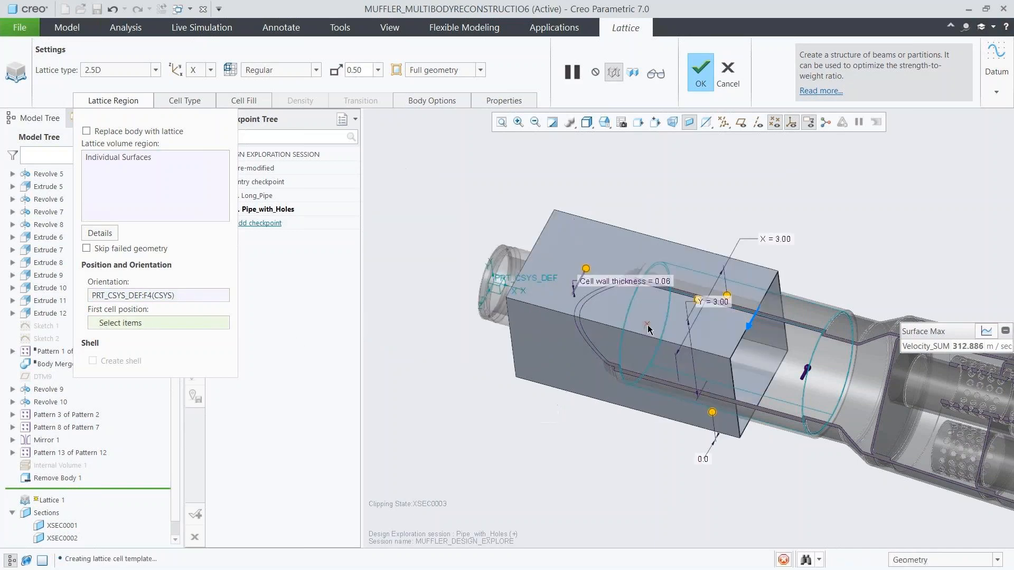
Use the hexagonal cell shape for the lattice and set its X and Y cell sizes to 0.35.
left_click(199, 105)
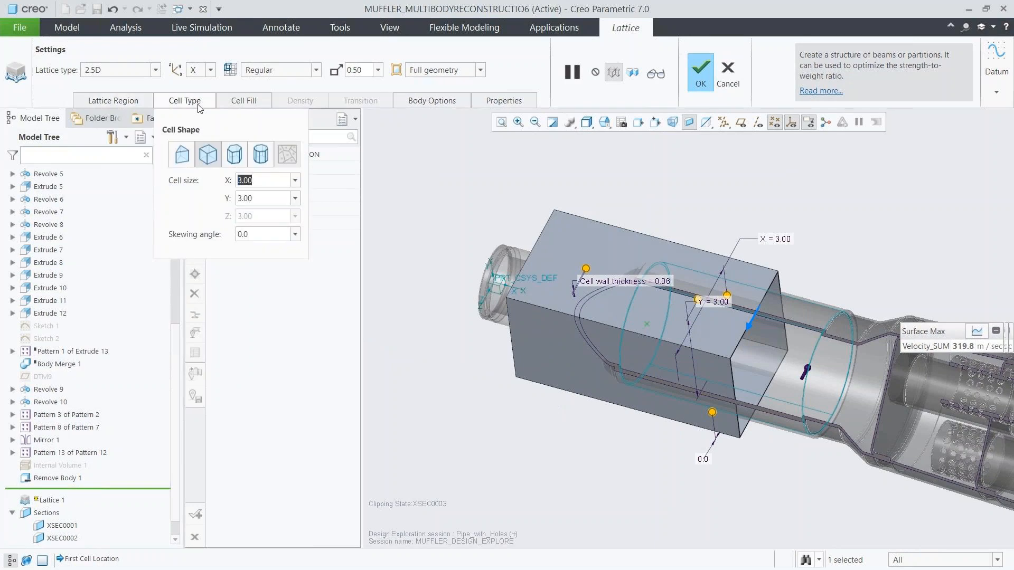
left_click(235, 157)
left_click(259, 180)
type(".35")
key("Return")
left_click(261, 199)
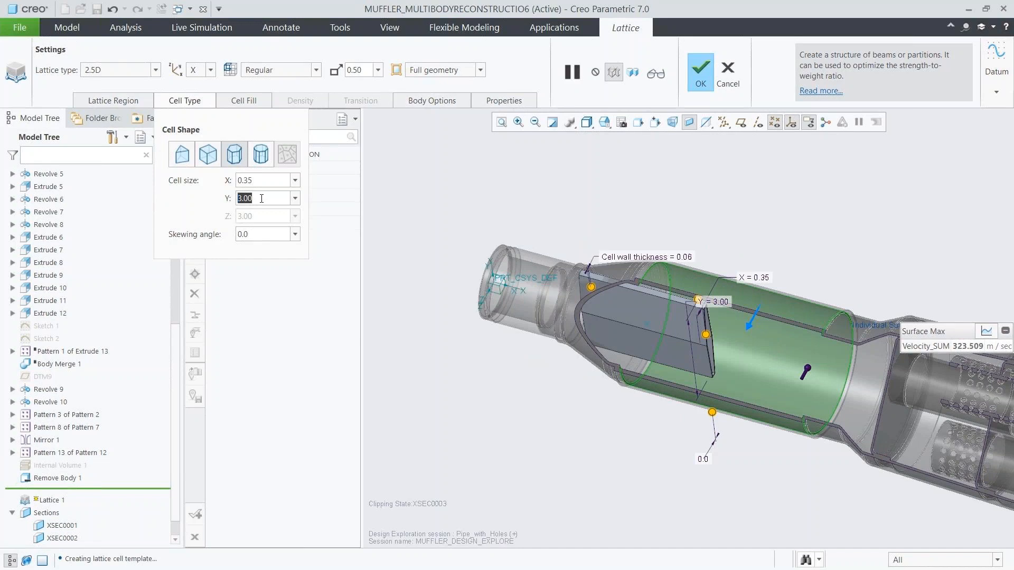
type(".35")
key("Return")
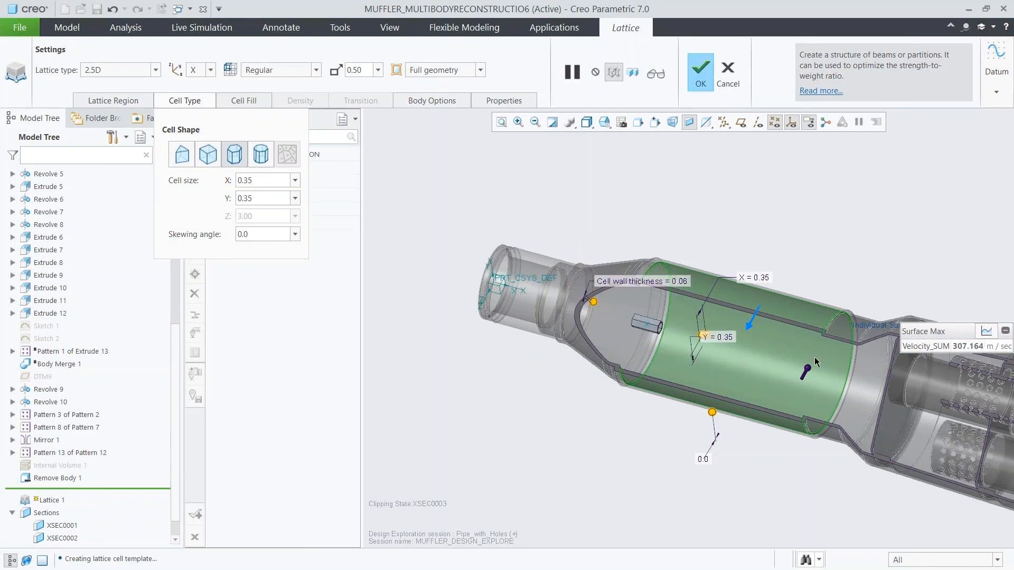
Set the lattice wall thickness to 0.09, preview the lattice and complete the feature.
scroll(814, 362, "down", 3)
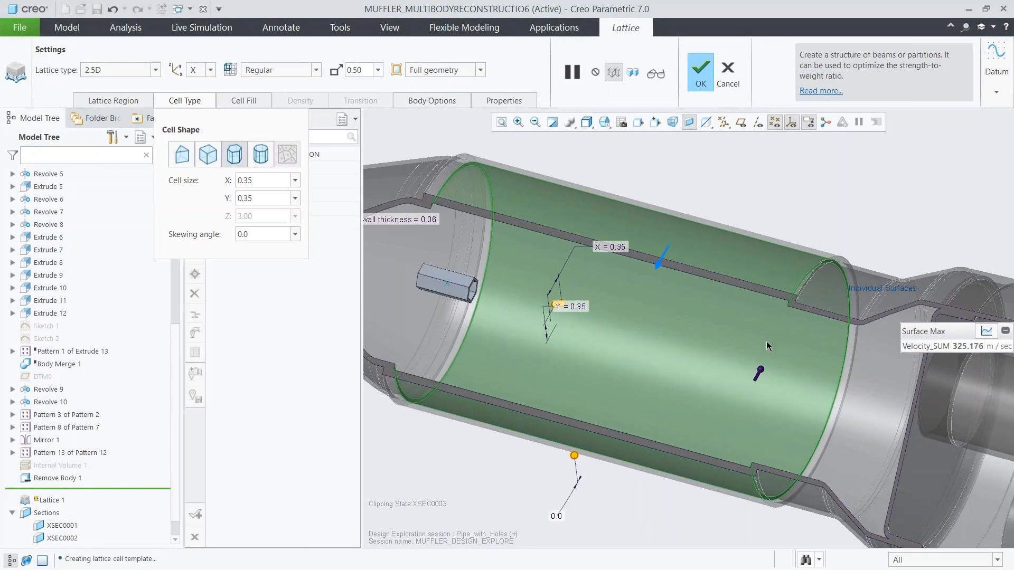
left_click(262, 104)
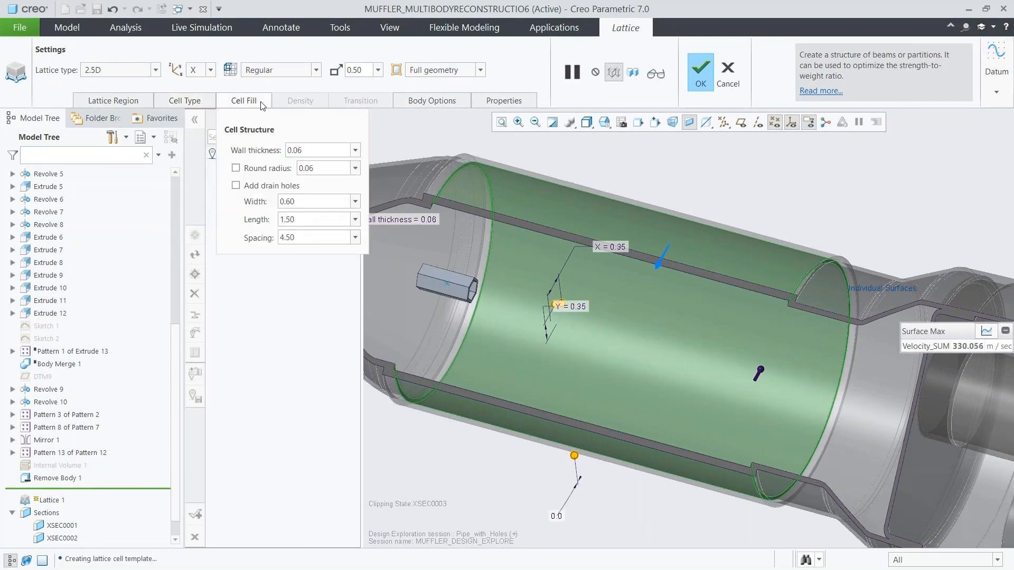
left_click(309, 149)
key("BackSpace")
type("9")
key("Return")
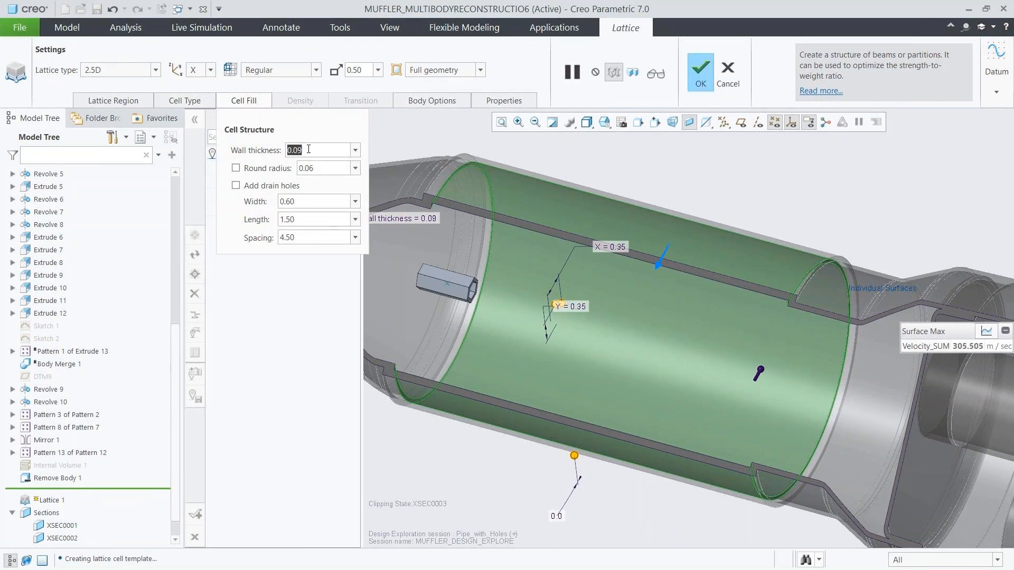
left_click(660, 82)
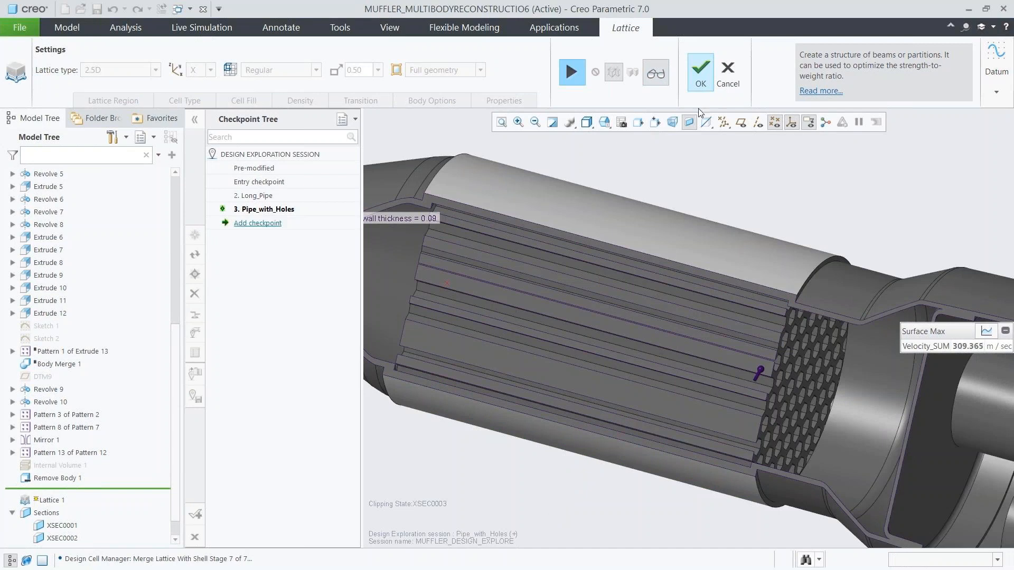
left_click(704, 77)
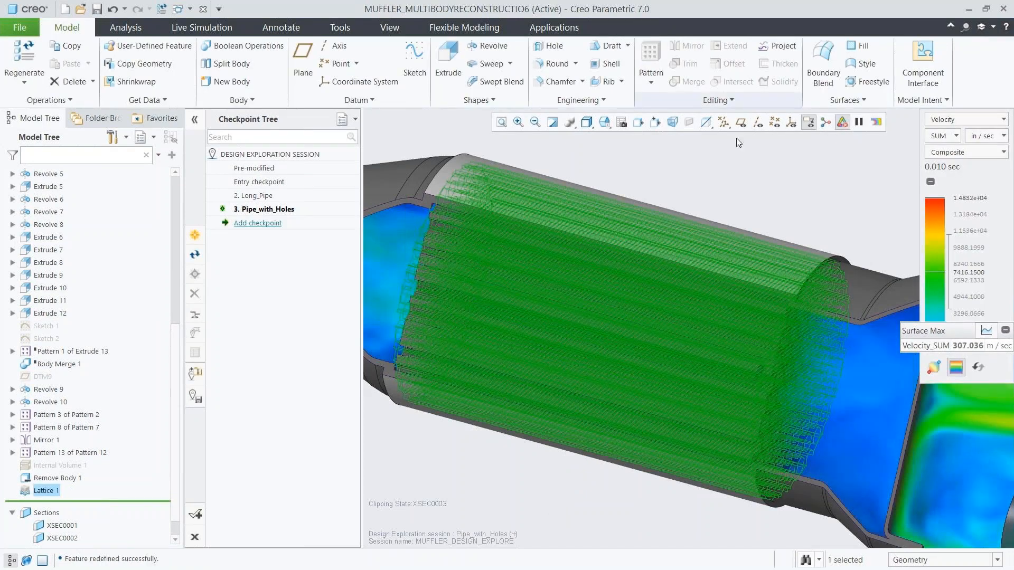
left_click(732, 178)
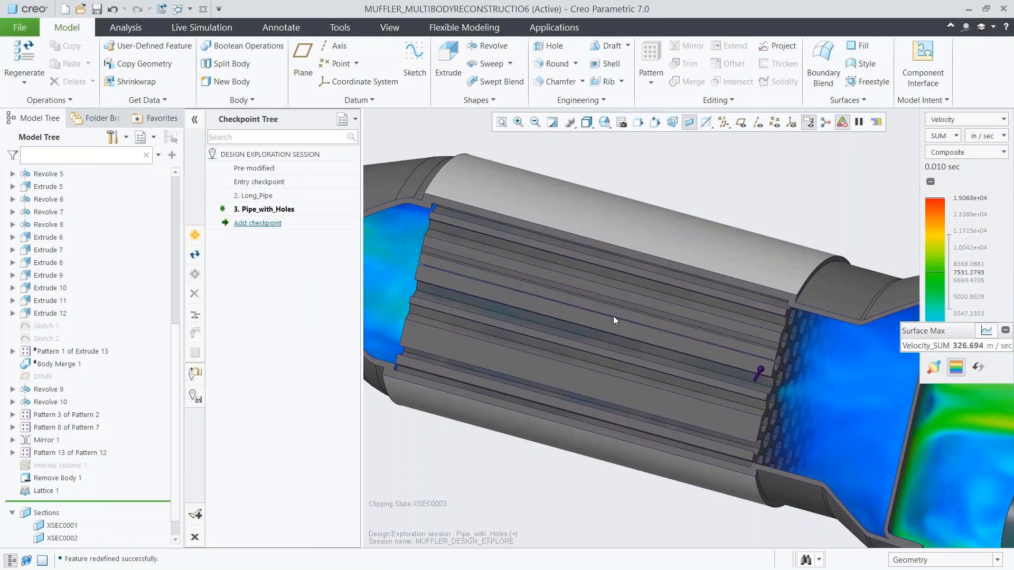
Reorder Internal Volume 1 to come after Lattice 1 in the model's feature order.
scroll(612, 316, "up", 5)
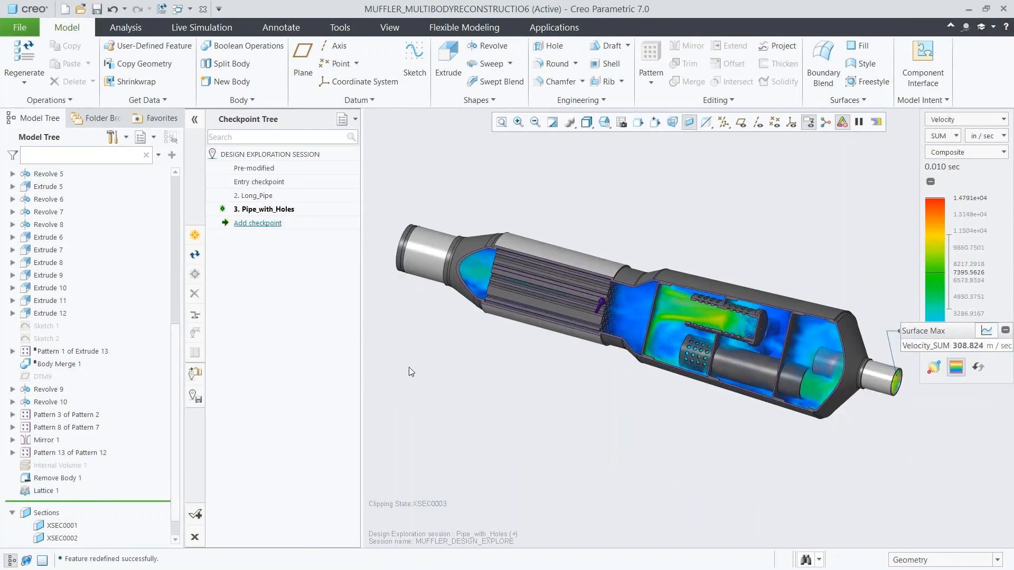
left_click(67, 465)
left_click_drag(67, 492, 66, 490)
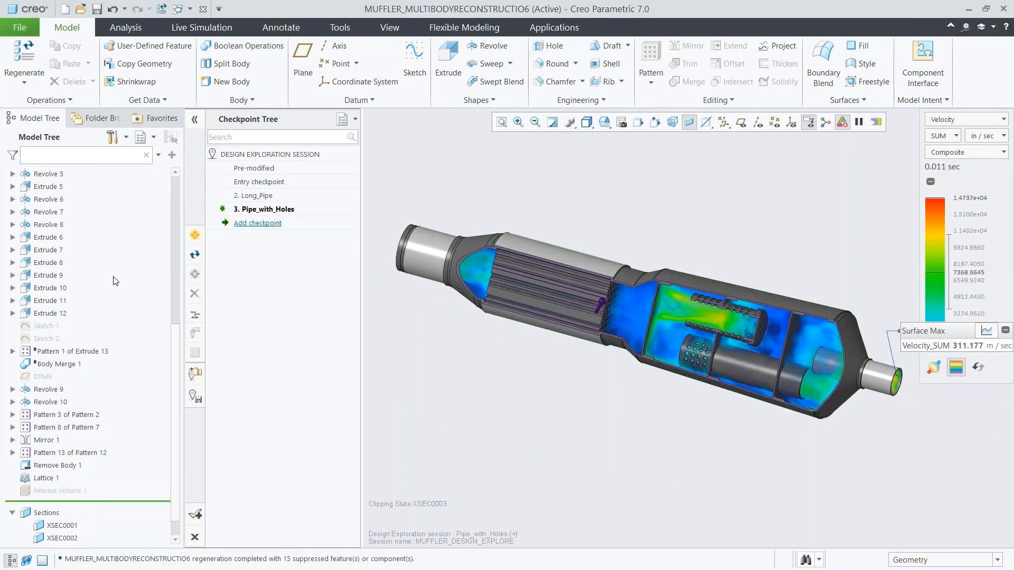
Return to the live simulation and display the muffler model as Wireframe.
left_click(207, 30)
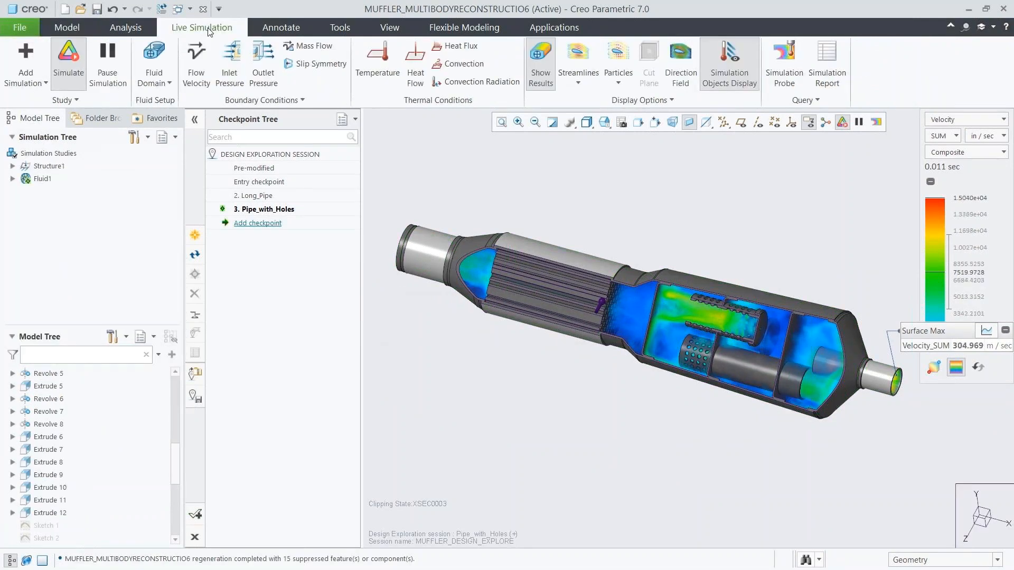
left_click(586, 125)
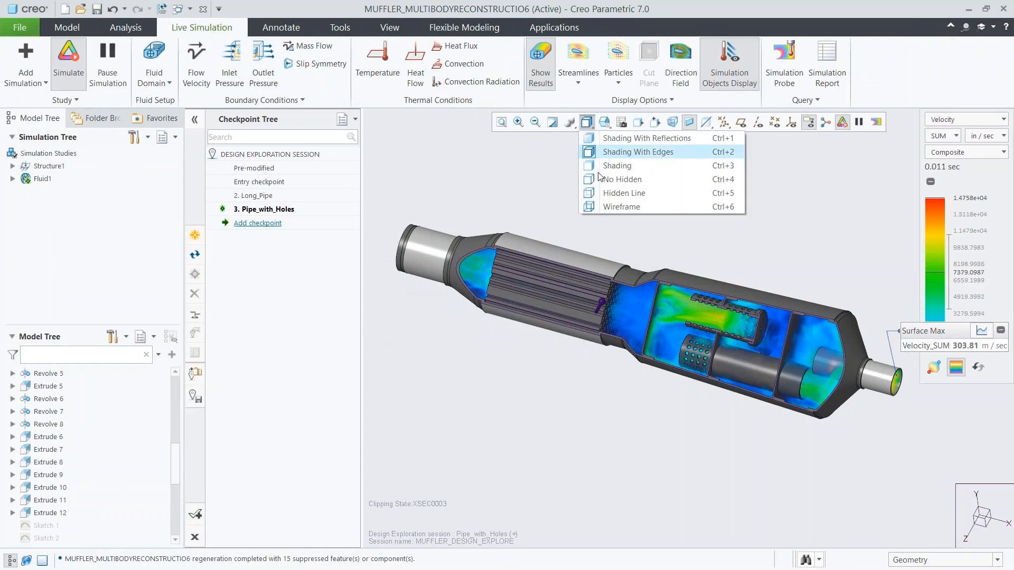
left_click(604, 205)
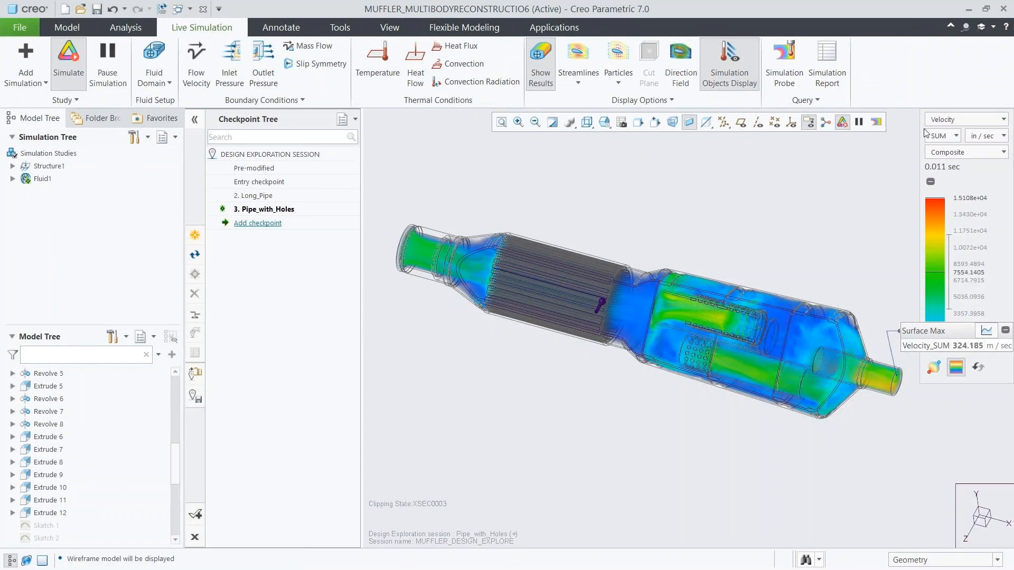
Examine the pressure results for the lattice design and switch the results back to velocity.
left_click(940, 120)
left_click(938, 147)
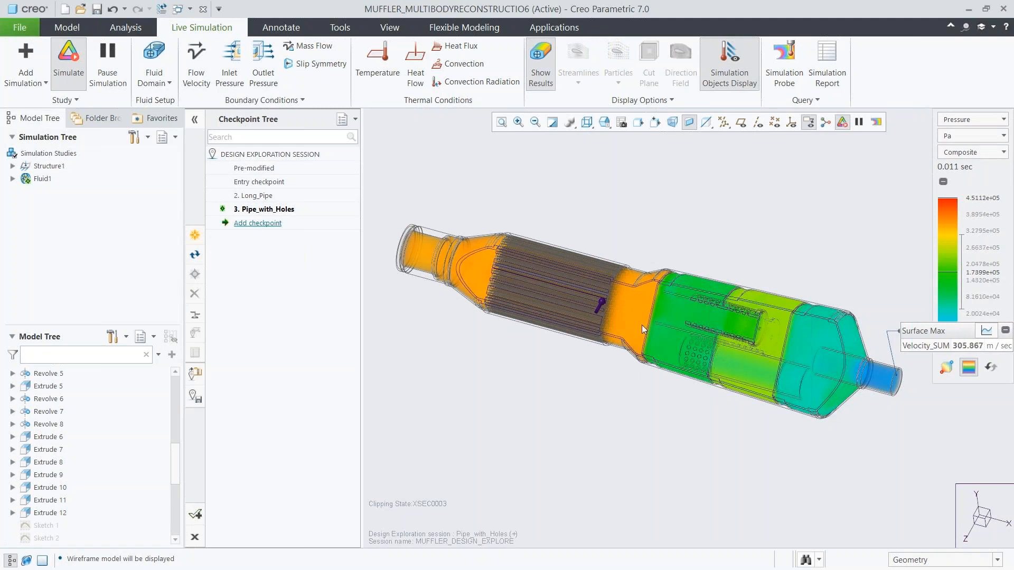
left_click(955, 120)
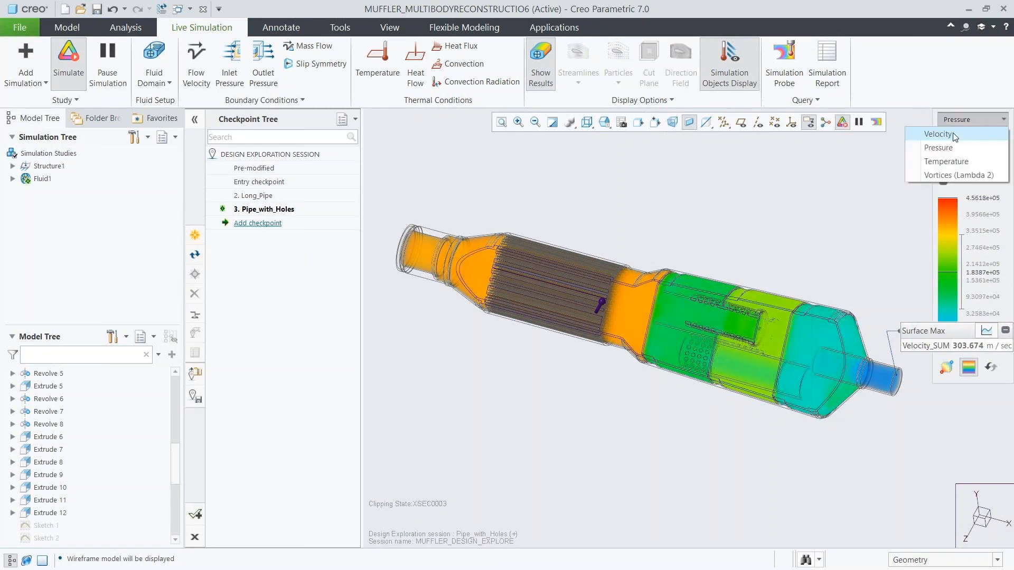
left_click(951, 134)
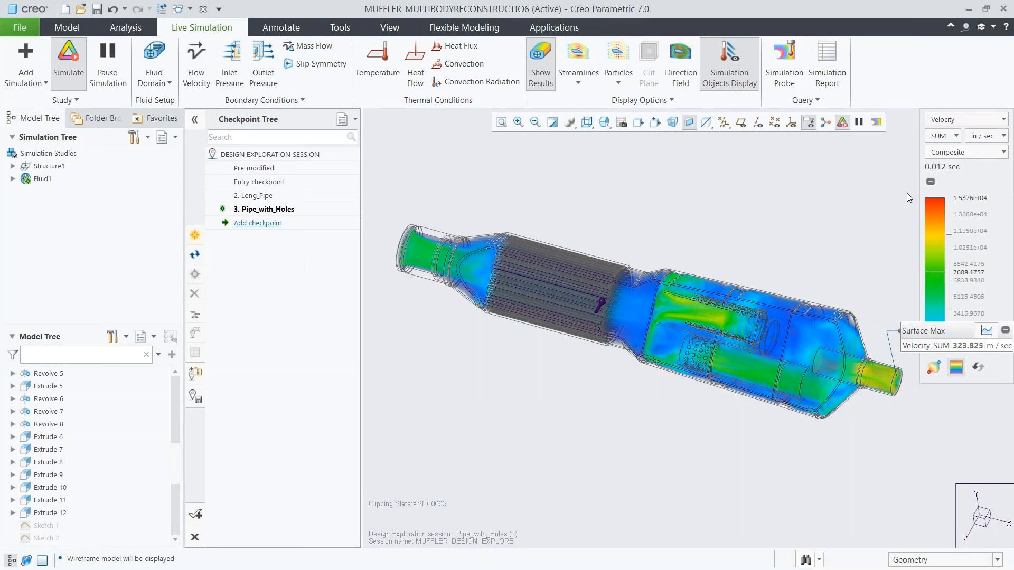
Set the velocity display style to Max Value, move the Surface Max probe callout clear of the outlet, and show its graph.
left_click(950, 152)
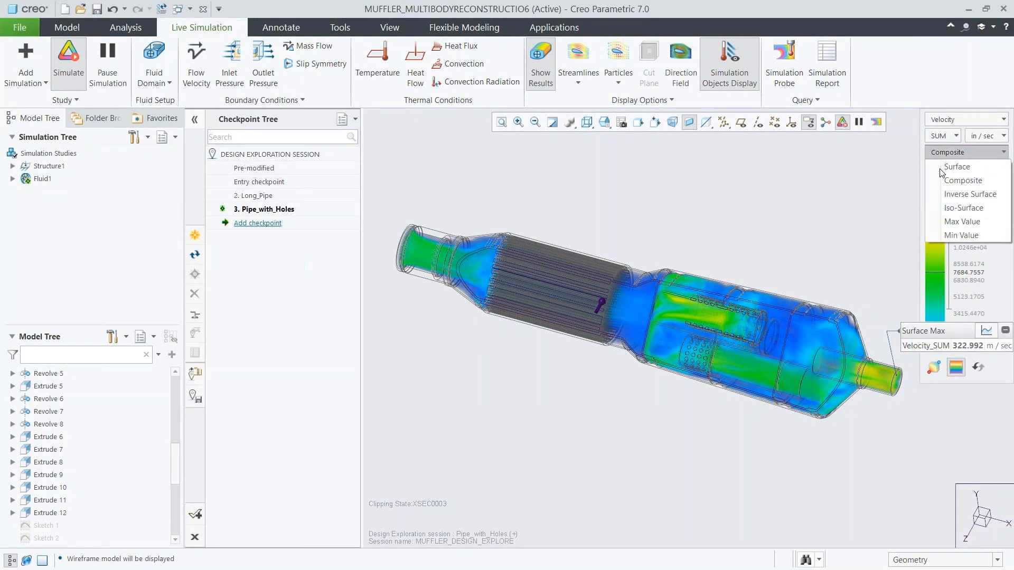
left_click(938, 220)
left_click_drag(924, 323, 709, 161)
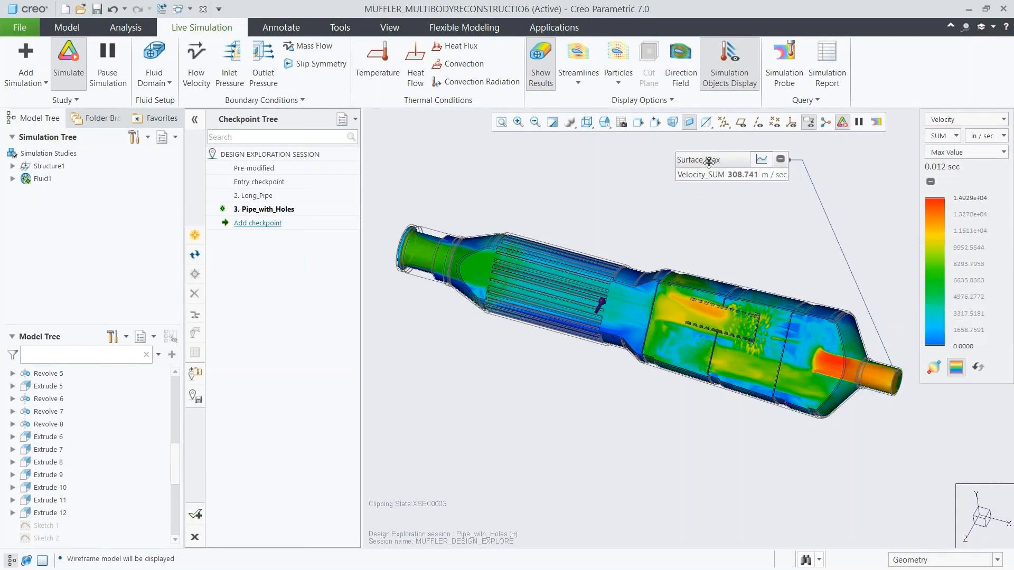
left_click(759, 162)
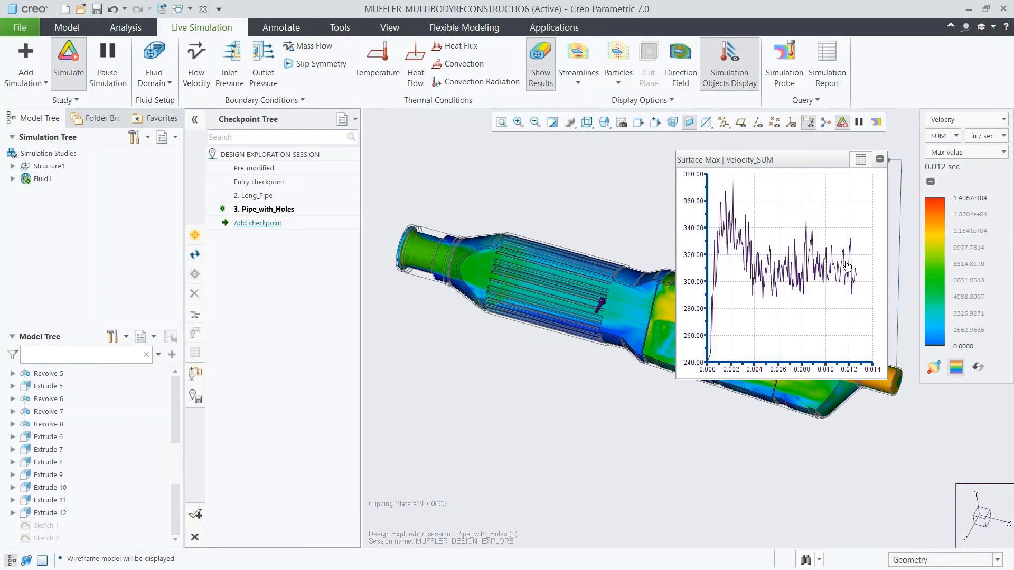
Add a checkpoint named Lattice and accept the Design Exploration session, saving it to C:\Demos\CSL_Demo\.
left_click(860, 160)
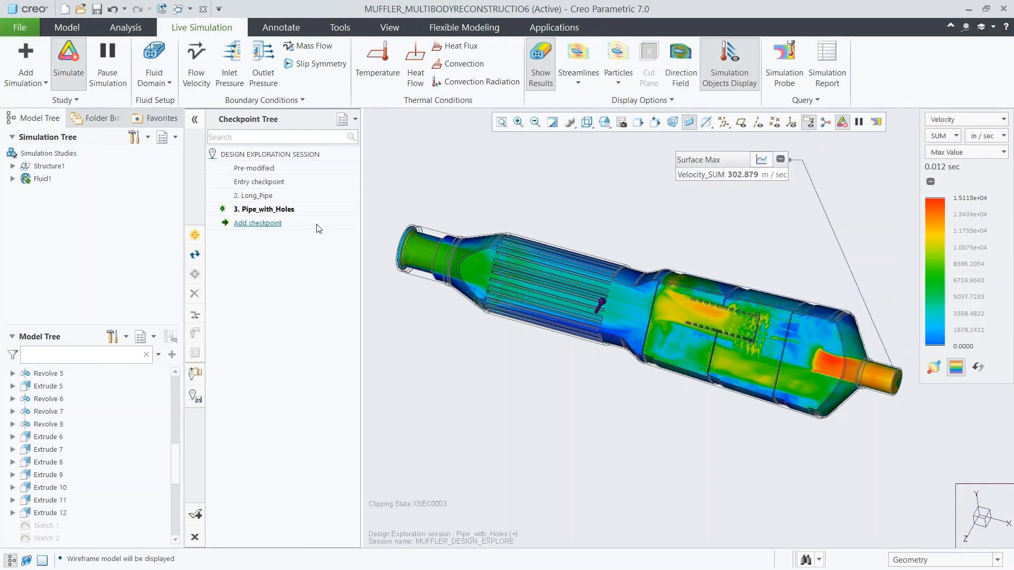
left_click(267, 224)
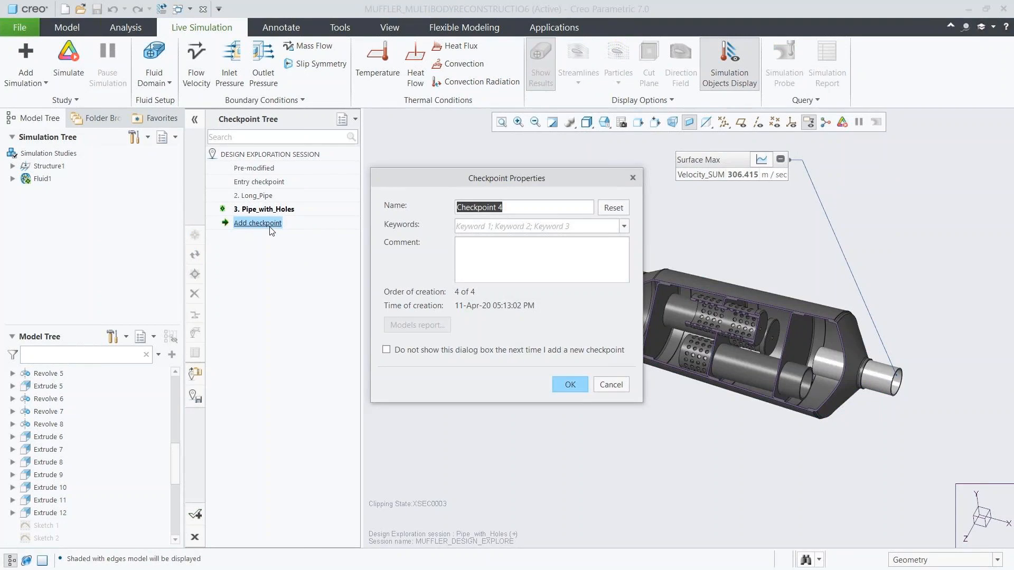
type("Lattice")
left_click(563, 384)
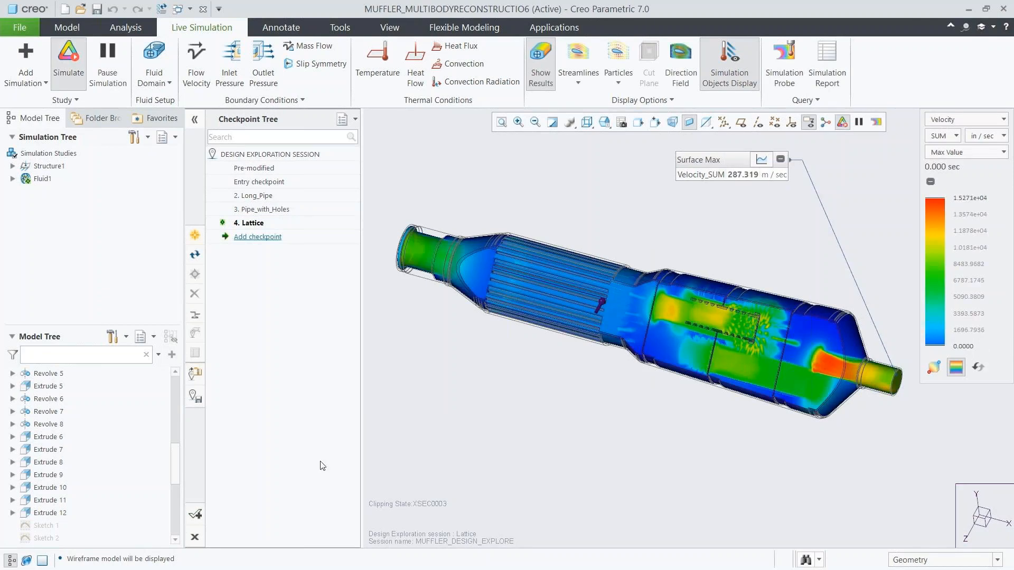
left_click(197, 514)
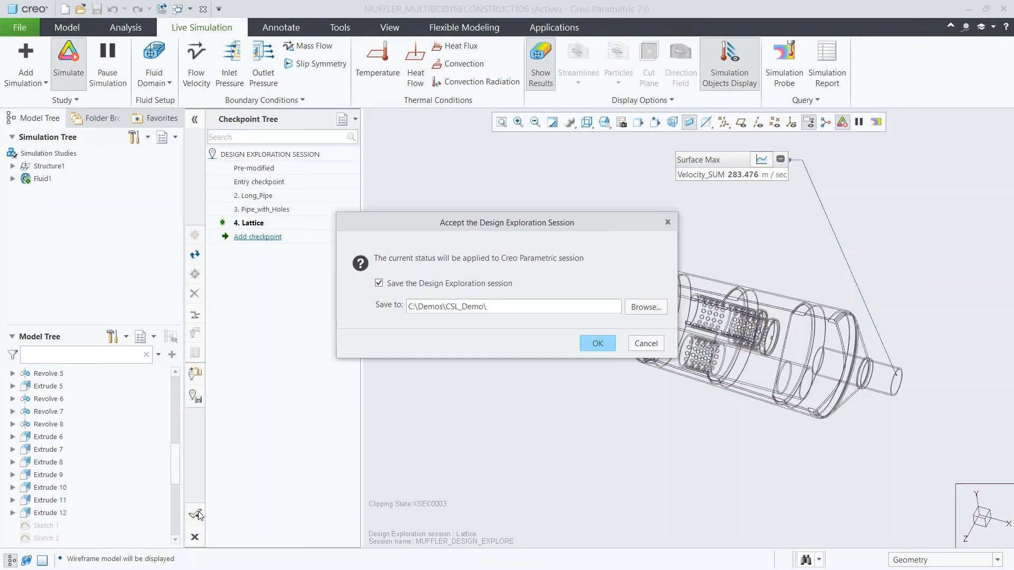
left_click(598, 344)
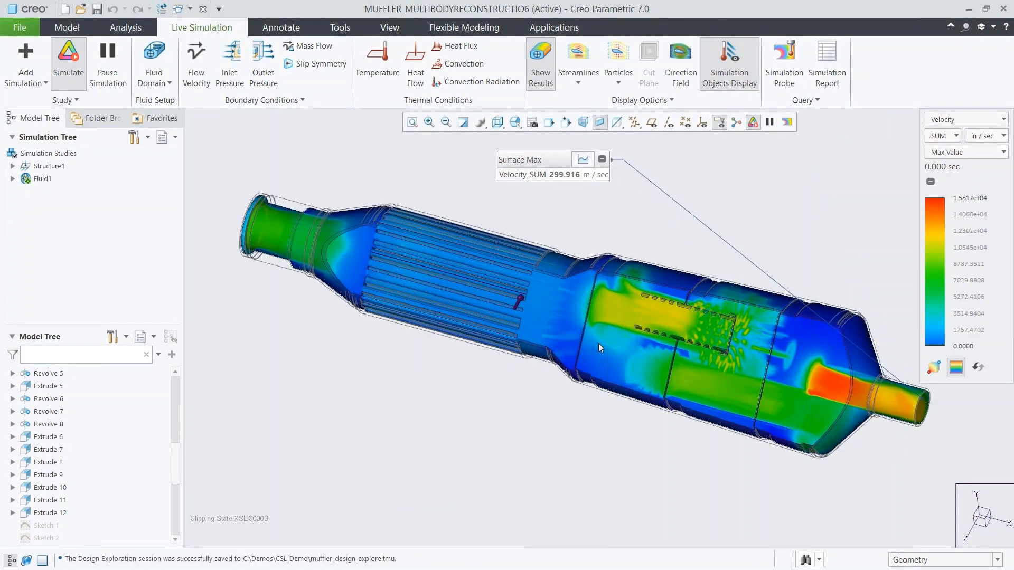
Display the muffler model as Shading With Edges and orient it to the saved 08_SKETCH view.
left_click(497, 122)
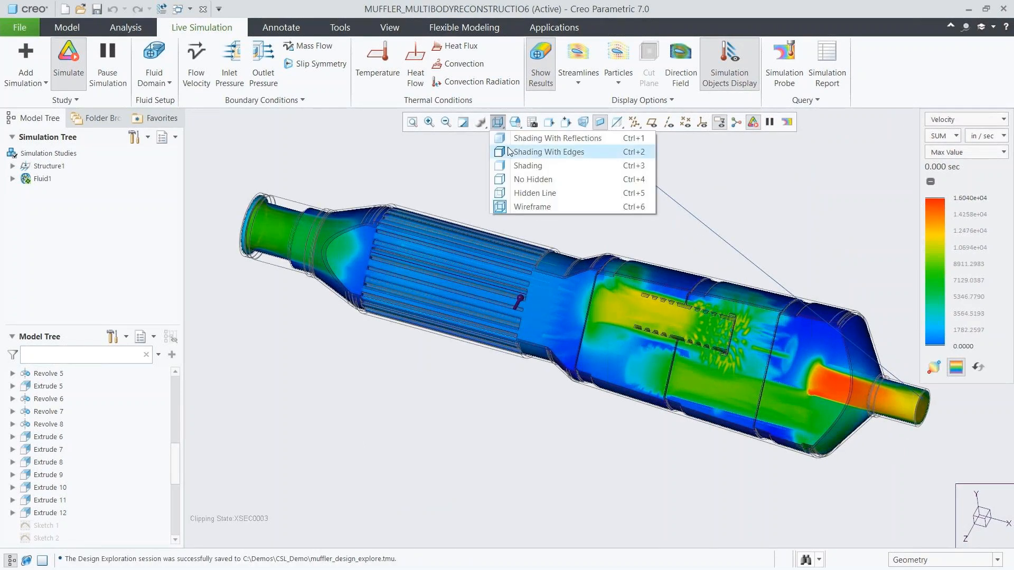
left_click(548, 151)
left_click(515, 122)
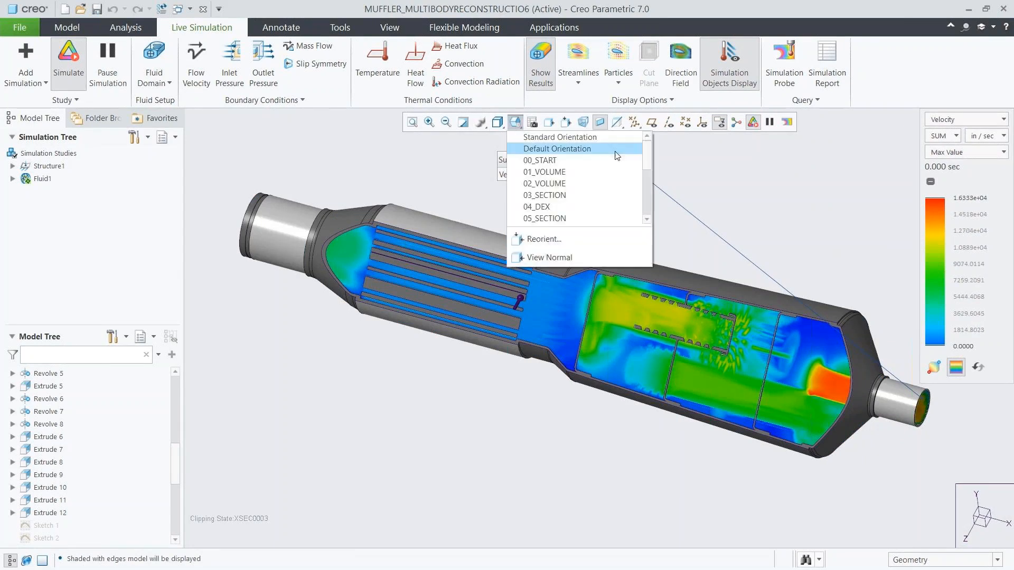
left_click_drag(646, 158, 646, 174)
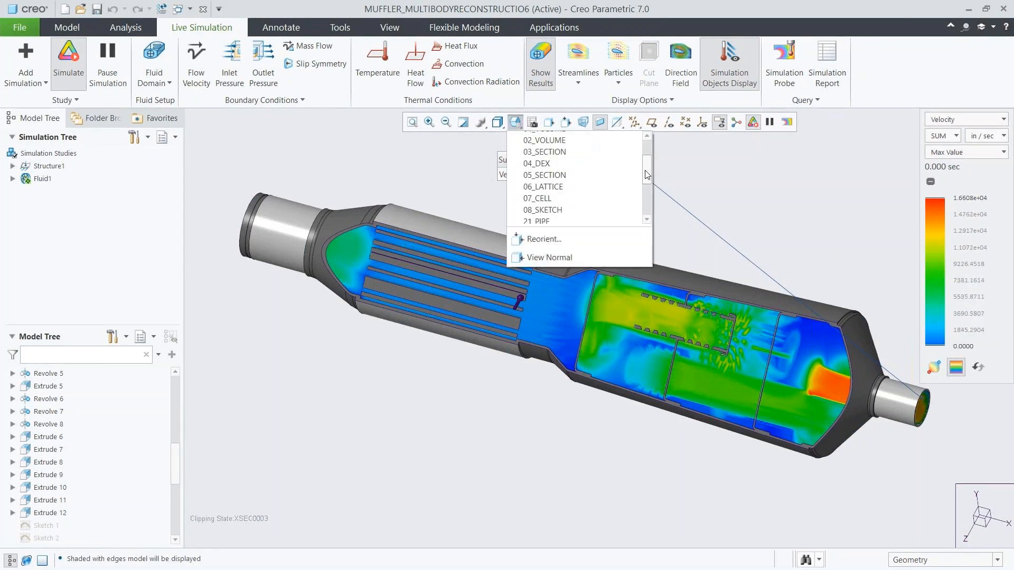
left_click(554, 209)
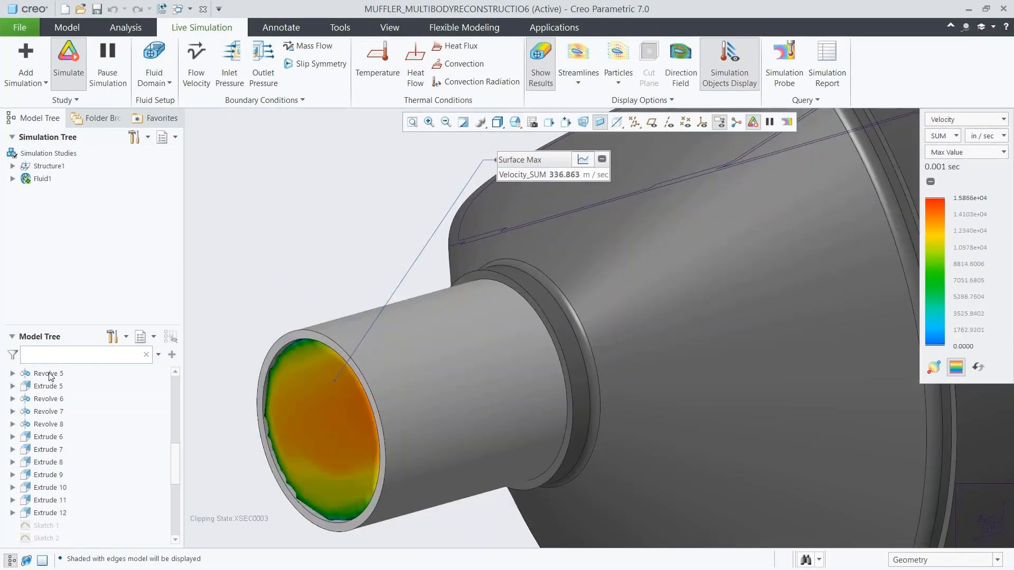
Edit the dimensions of Revolve 5 to enlarge the muffler's outlet pipe to a radial dimension of about .64 and regenerate the model.
left_click(48, 374)
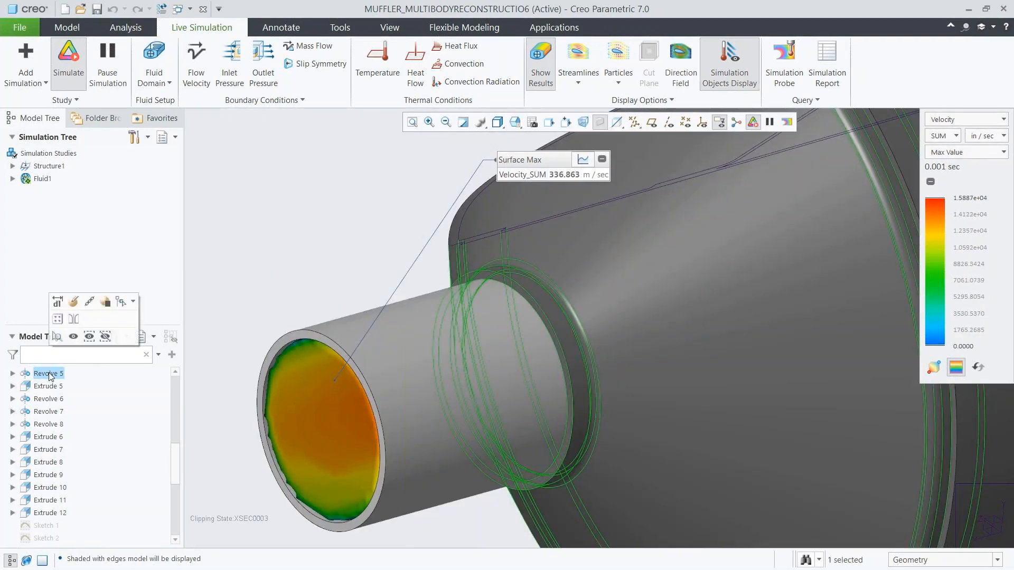
left_click(57, 301)
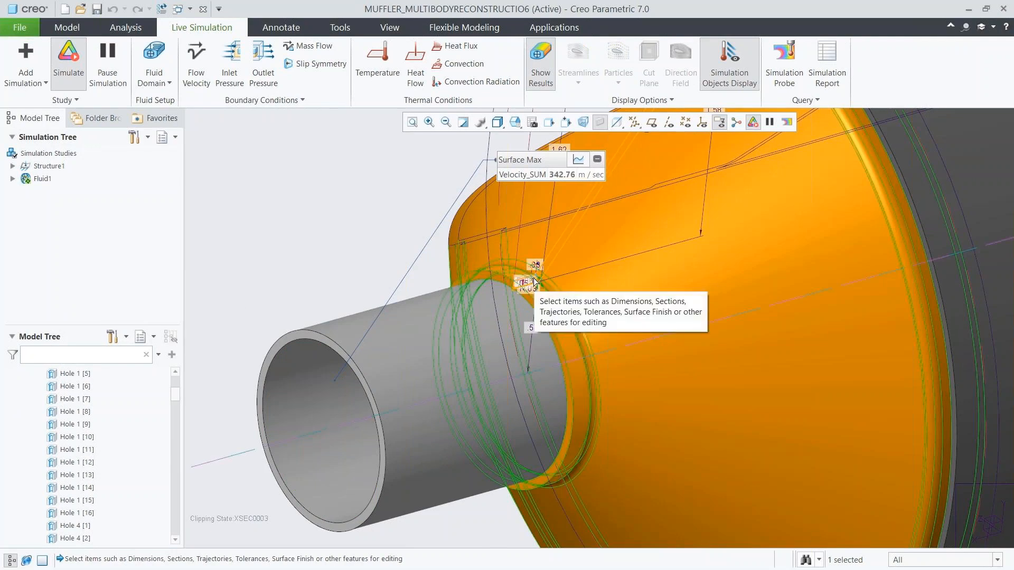
left_click_drag(533, 278, 535, 273)
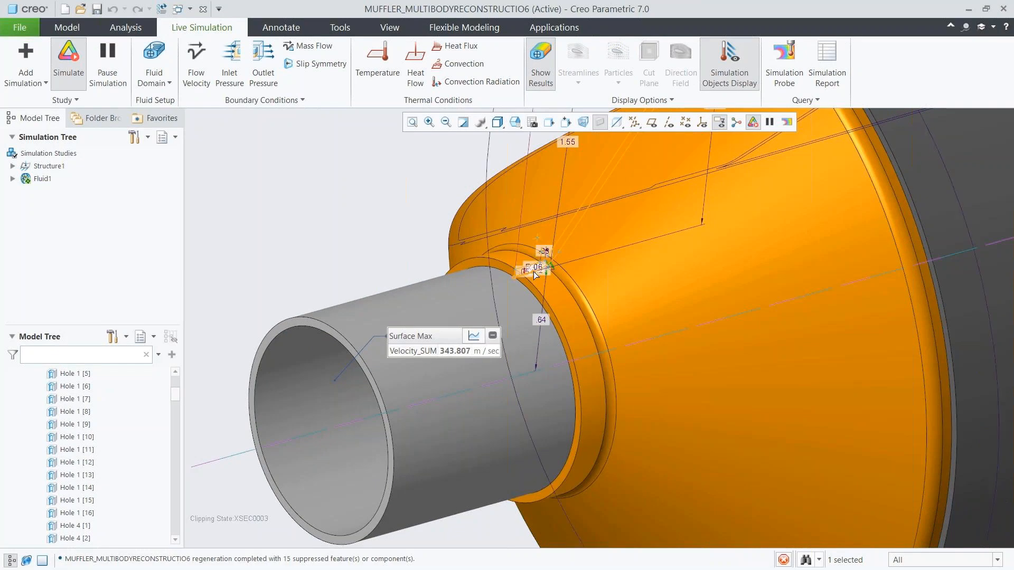
left_click(299, 250)
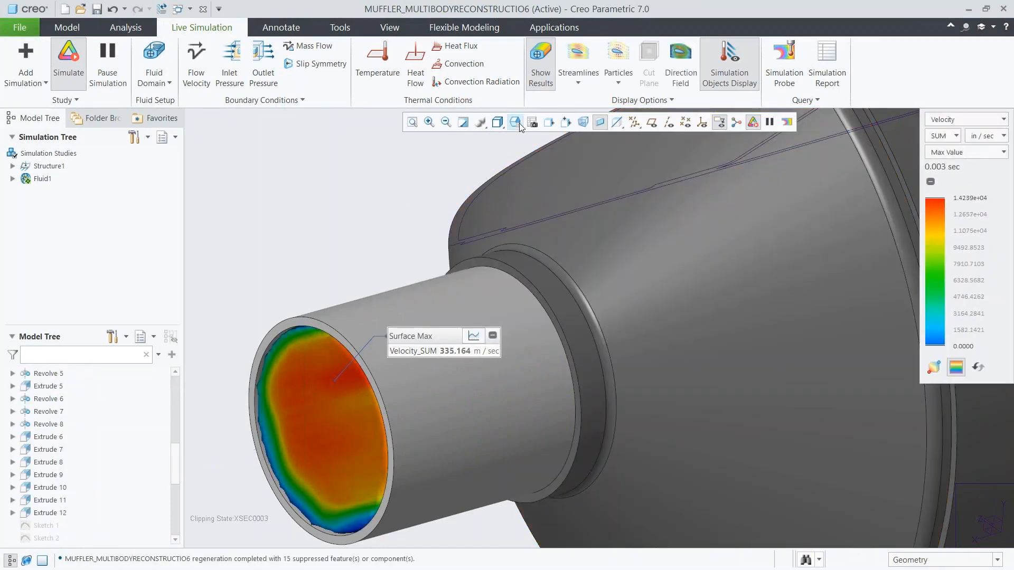
Restore the overall muffler view in Wireframe display and move the Surface Max probe callout clear above the model.
left_click(515, 123)
left_click(521, 160)
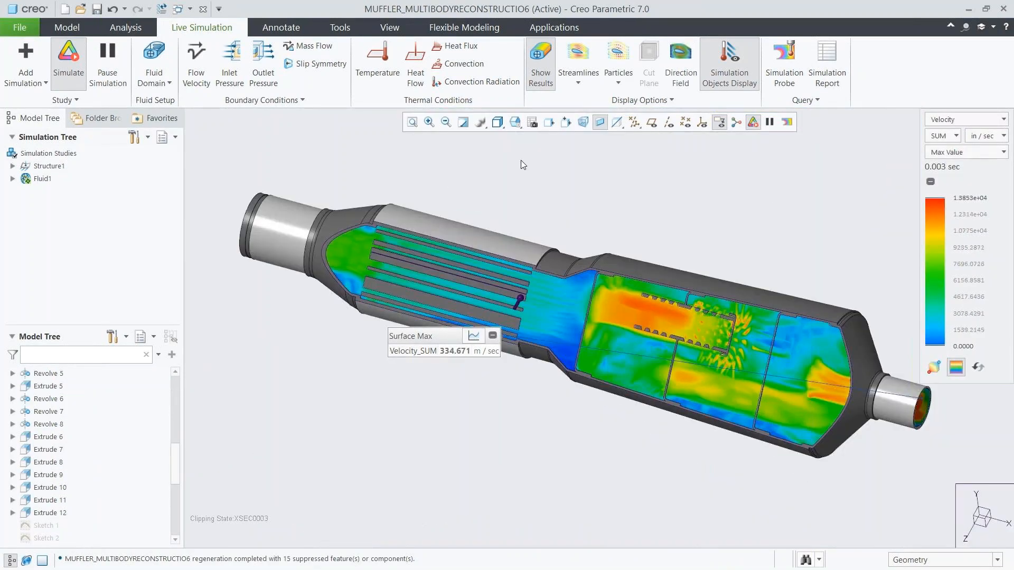
left_click(497, 127)
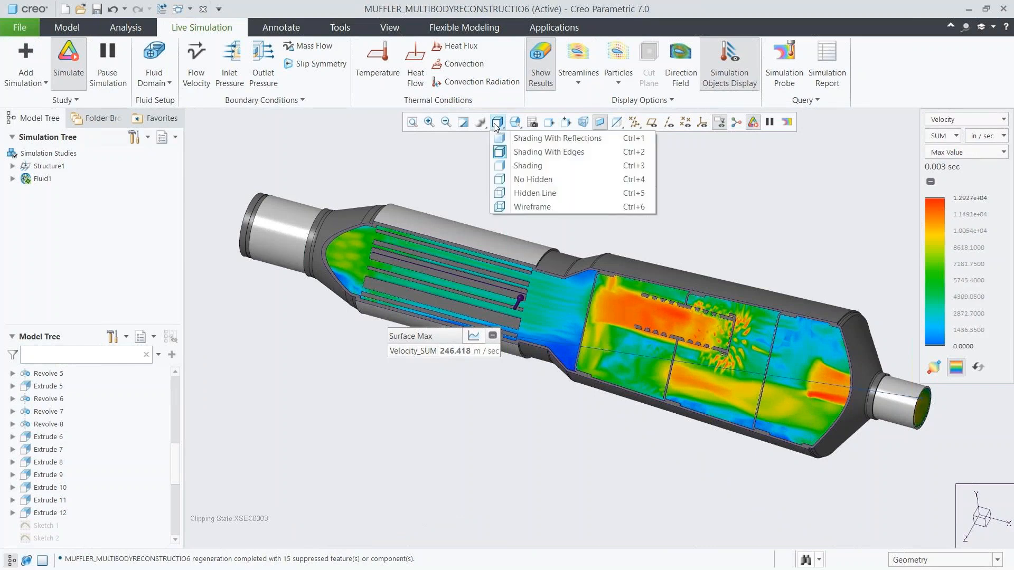
left_click(531, 206)
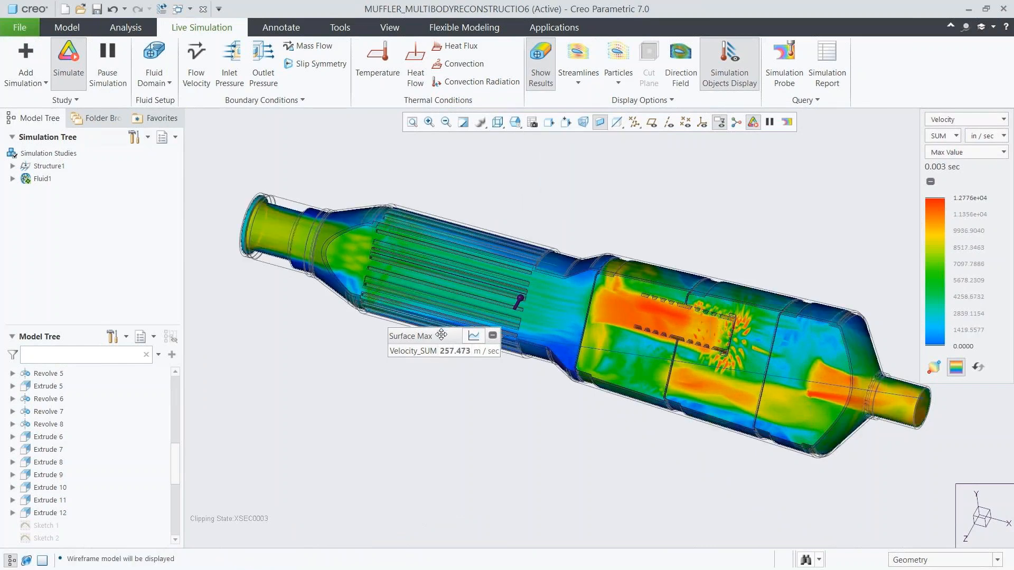
left_click_drag(442, 334, 627, 148)
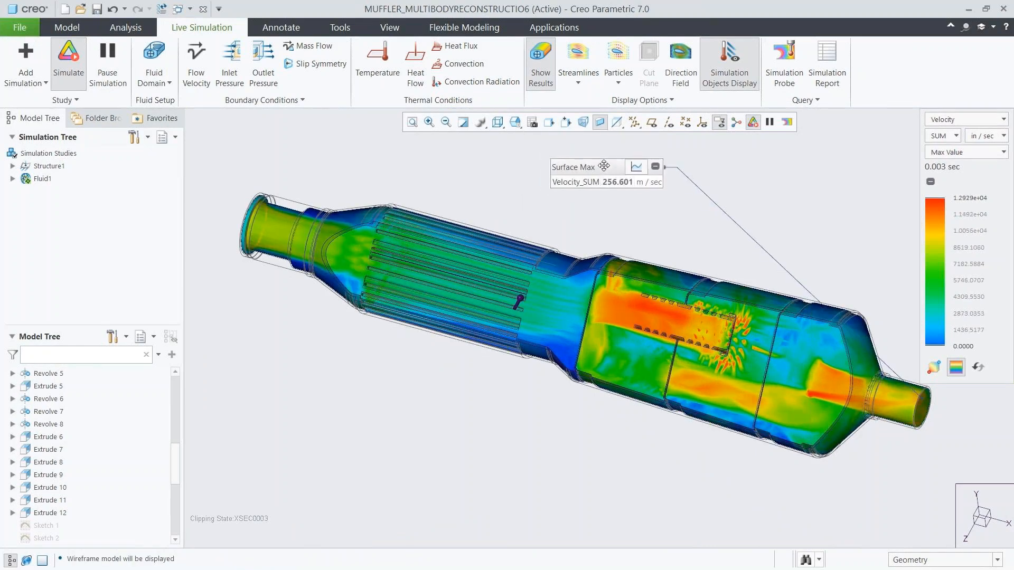
Examine the pressure results of the enlarged-outlet muffler using the Composite display style.
left_click(934, 153)
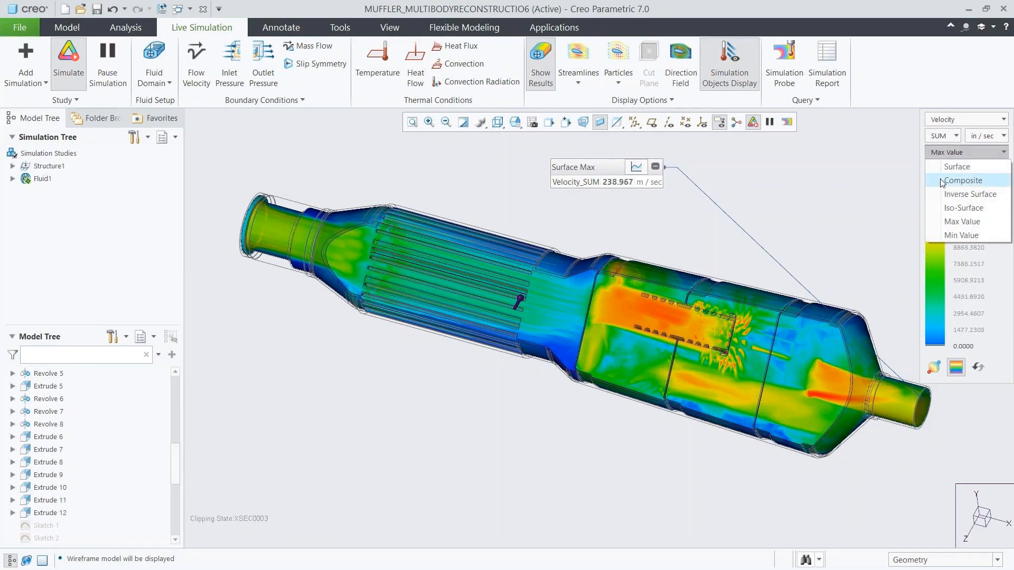
left_click(945, 176)
left_click(960, 120)
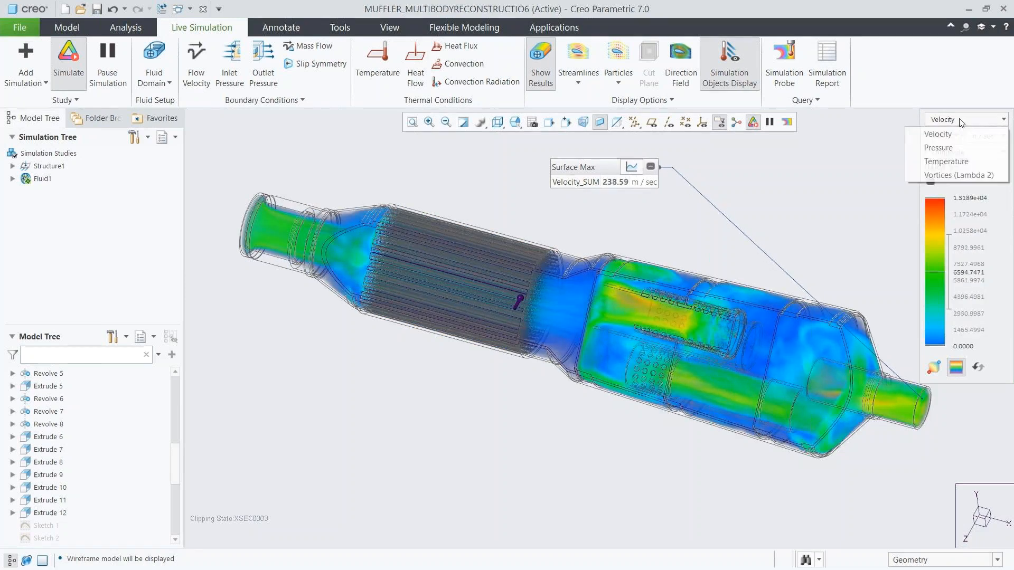
left_click(950, 148)
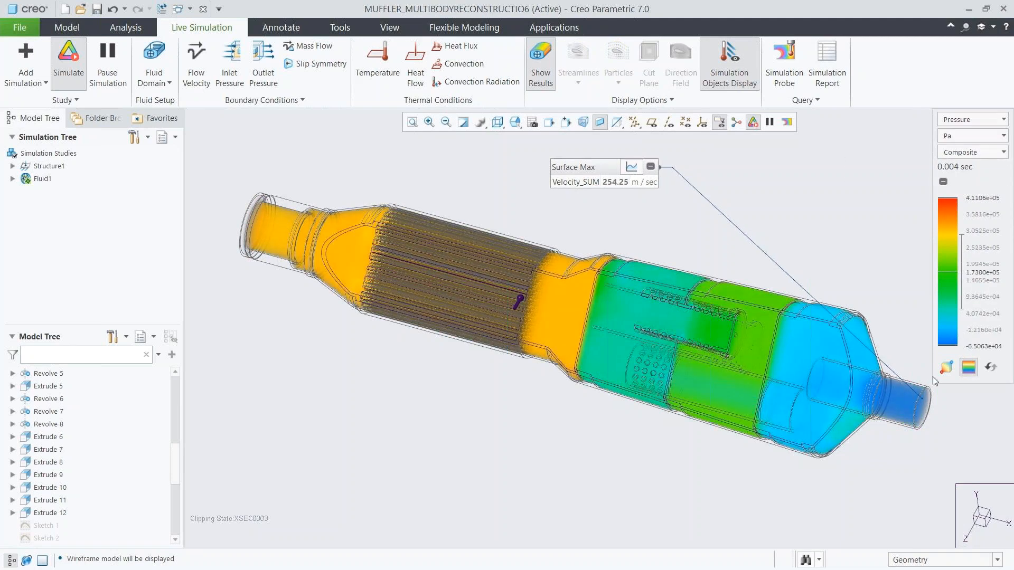
Switch the results back to velocity with the Max Value display style and show the Surface Max probe's graph.
left_click(982, 123)
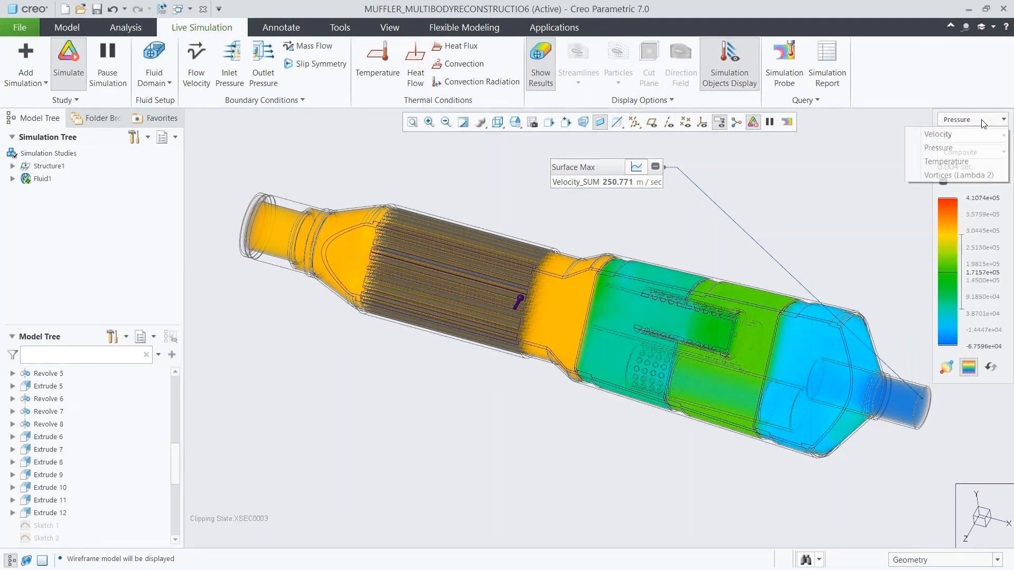
left_click(980, 134)
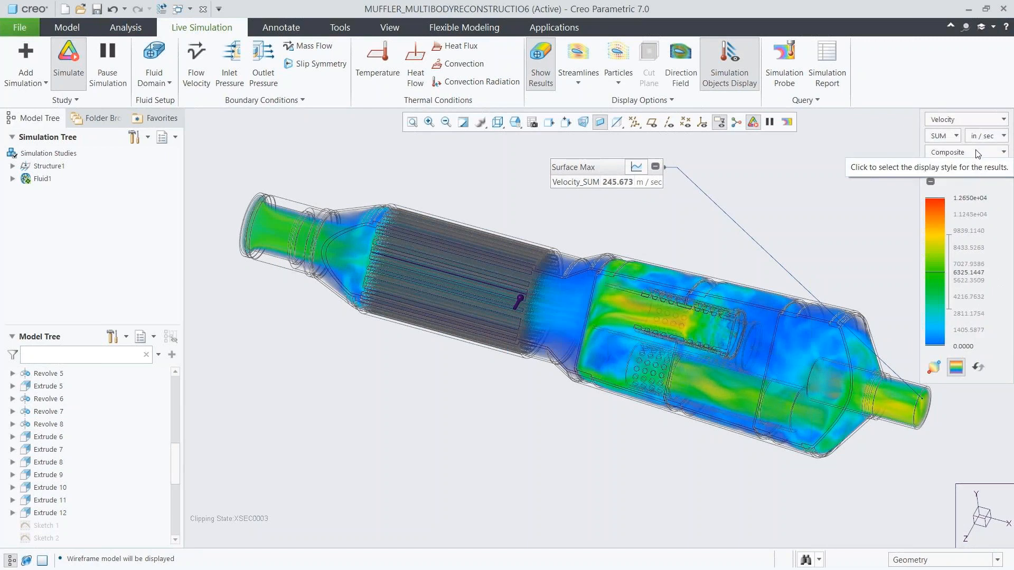
left_click(977, 153)
left_click(965, 221)
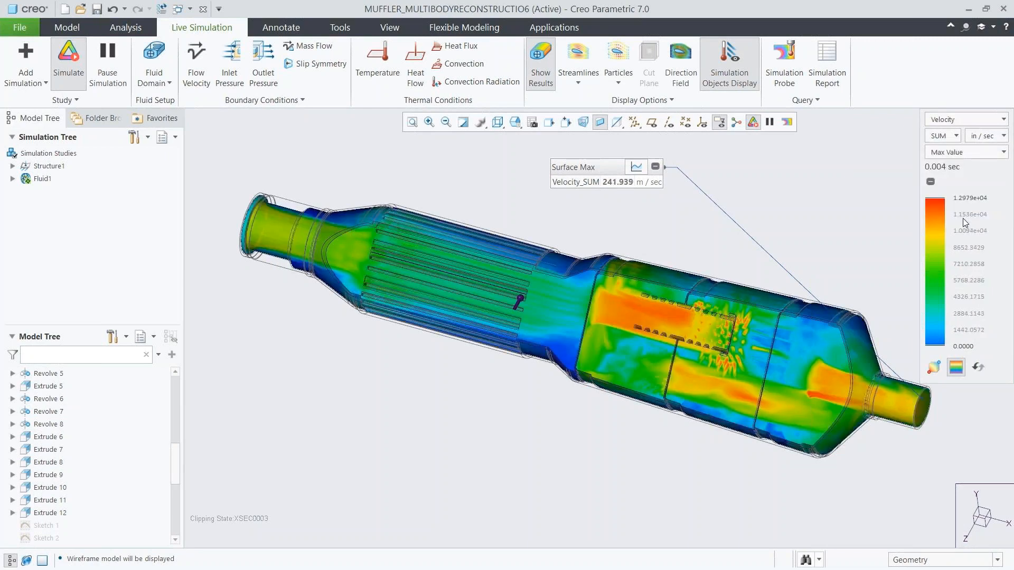
left_click(636, 167)
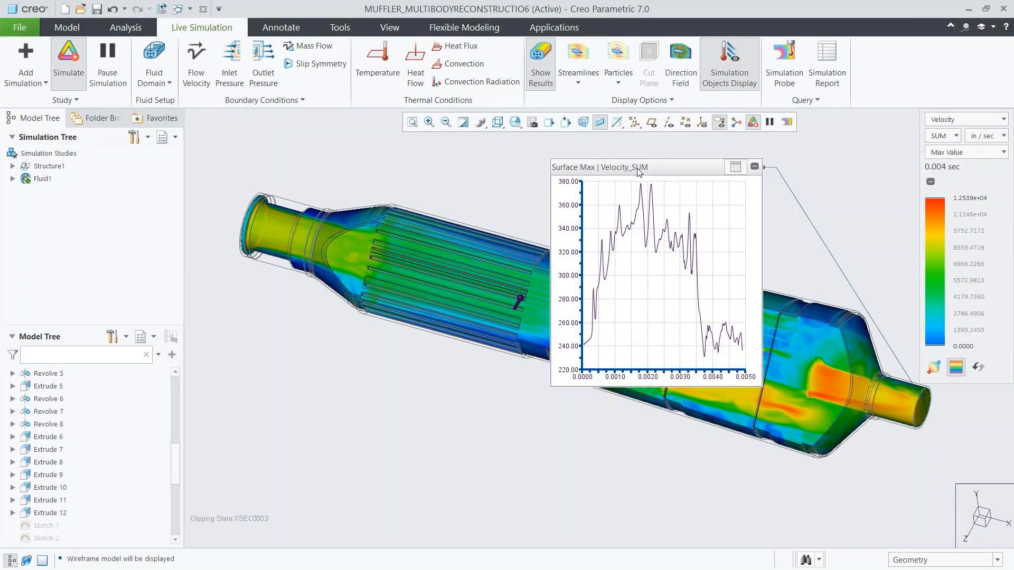
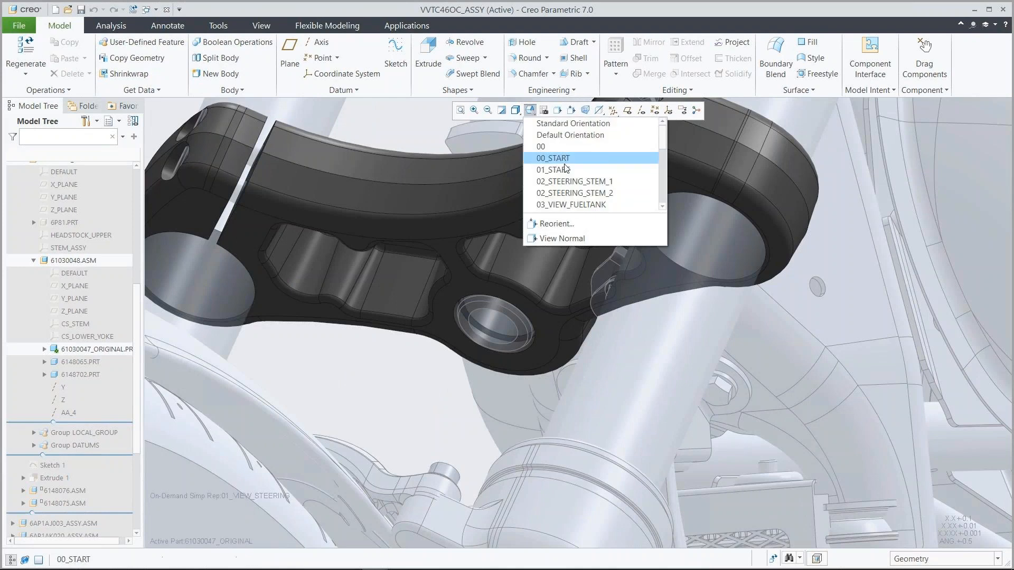
Open 61030047_gto_start.prt from the GTO_Demo folder and apply its saved 00_START view.
left_click(572, 182)
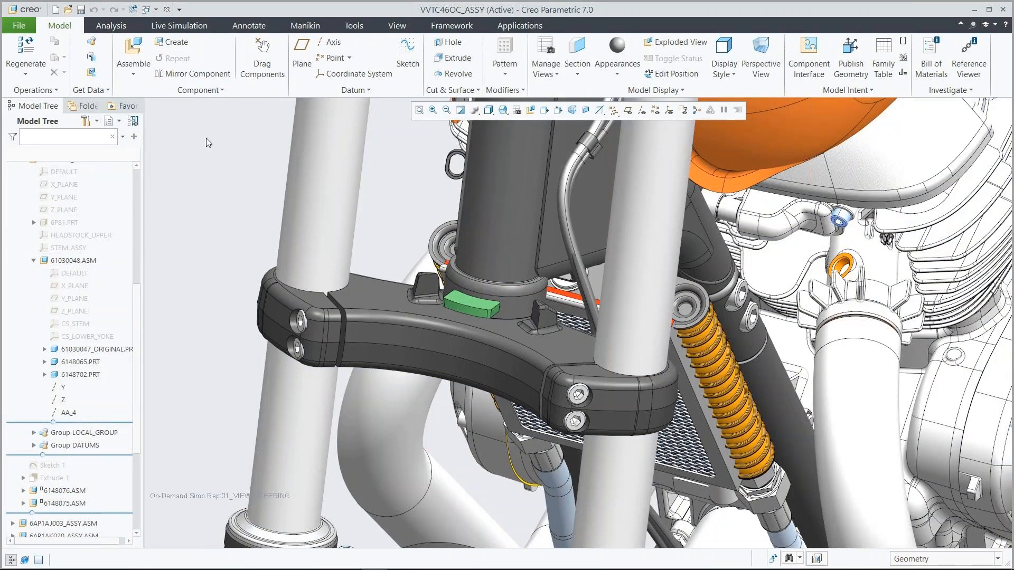
left_click(69, 11)
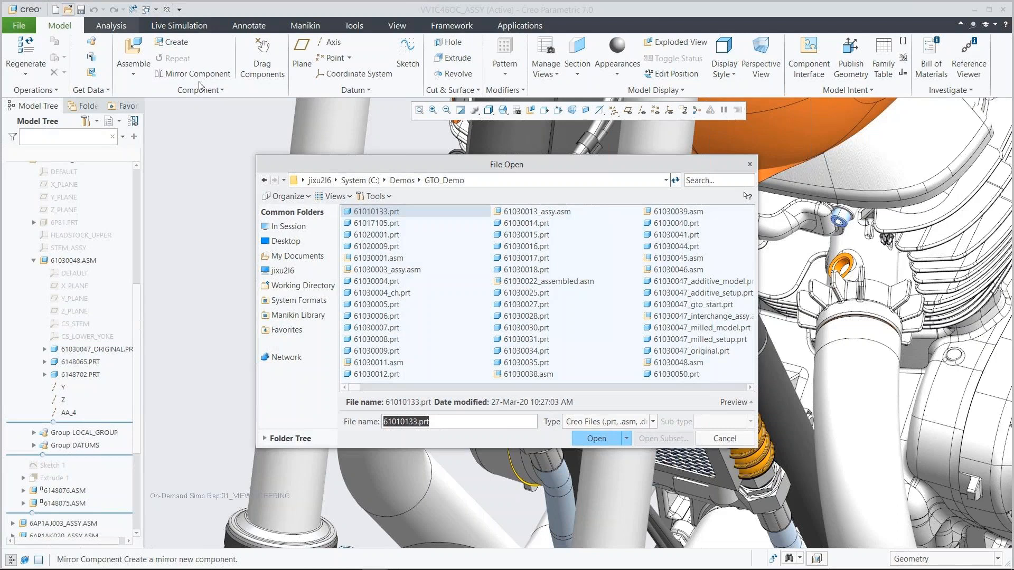
left_click(695, 182)
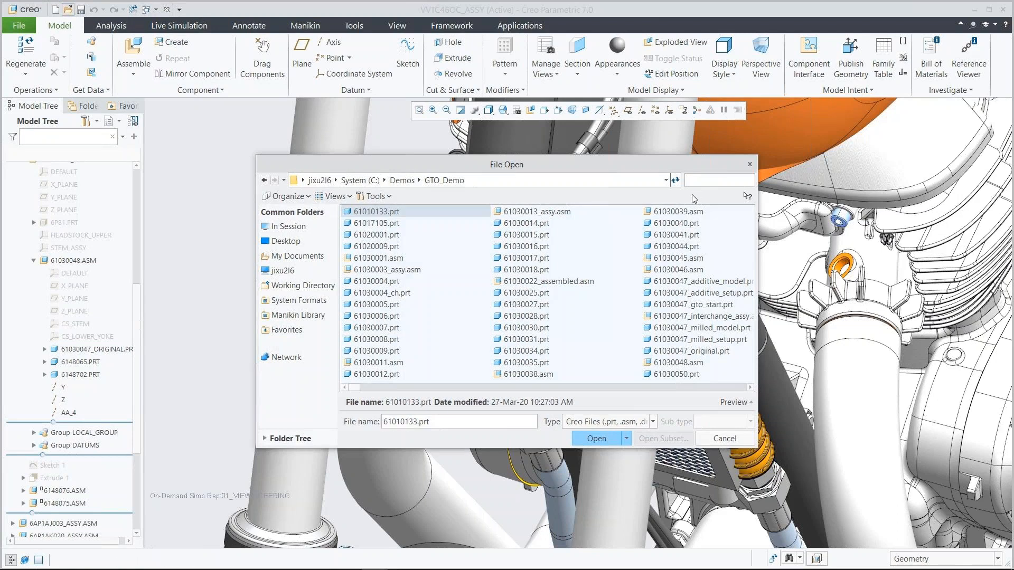
type("61030047")
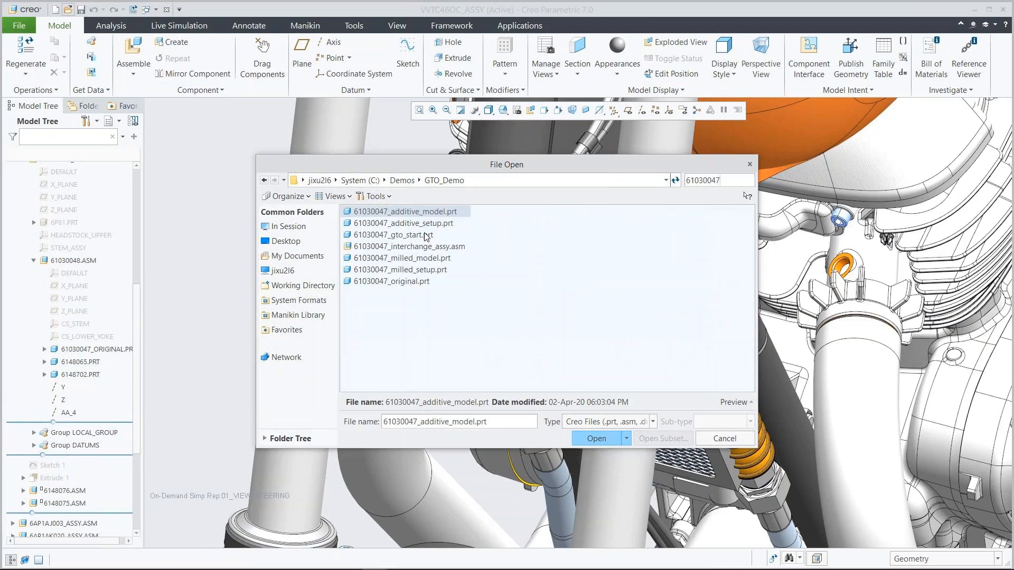
left_click(419, 236)
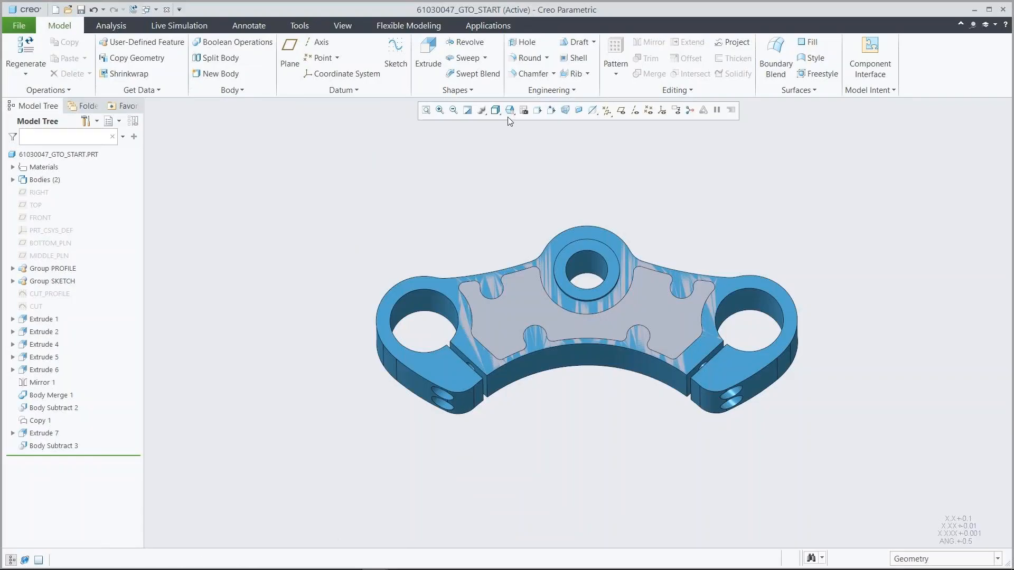
left_click(509, 111)
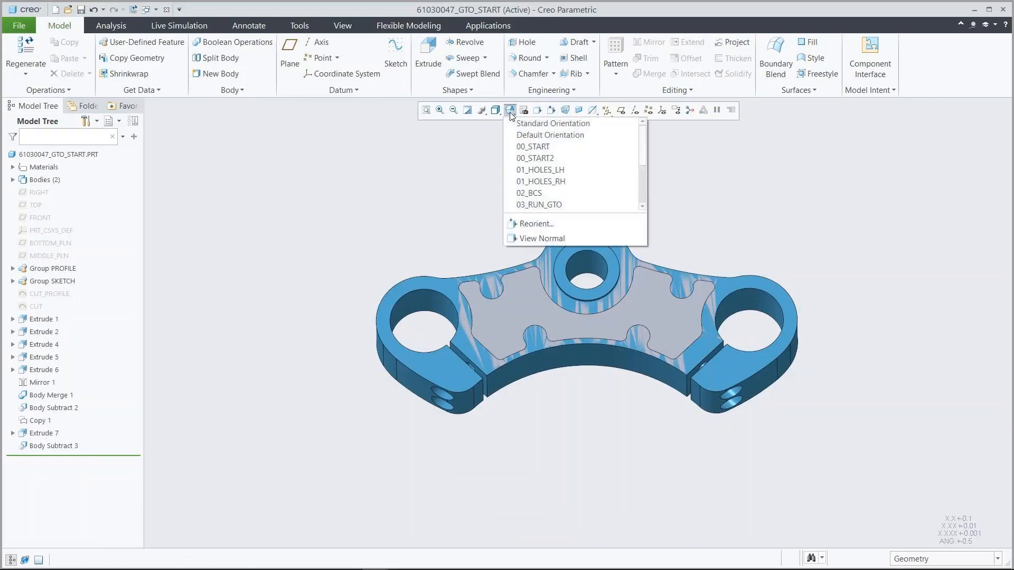
left_click(543, 145)
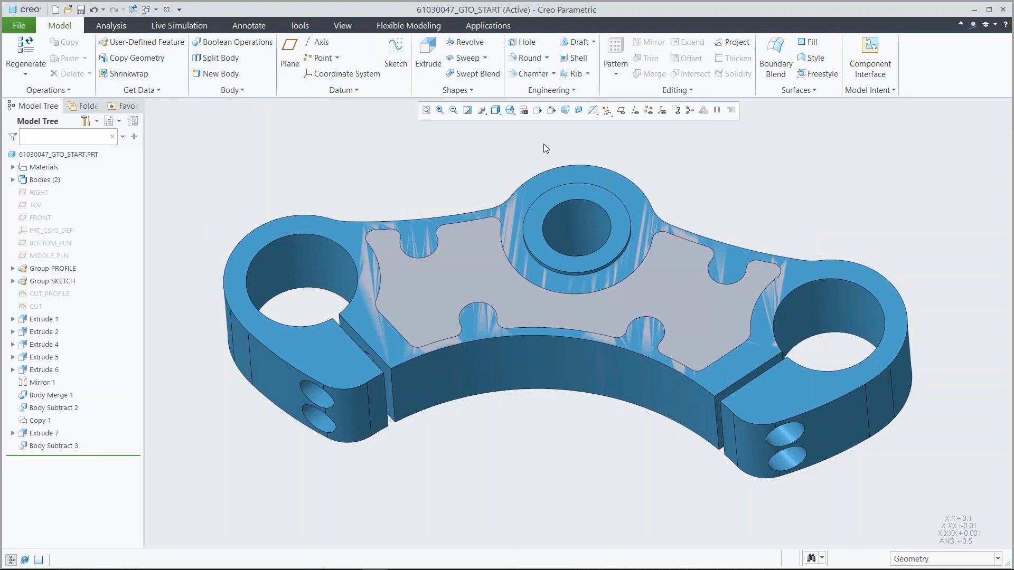
Temporarily hide the PRESERVED body to examine the ENVELOPE body alone, and show it again.
left_click(13, 180)
left_click(57, 205)
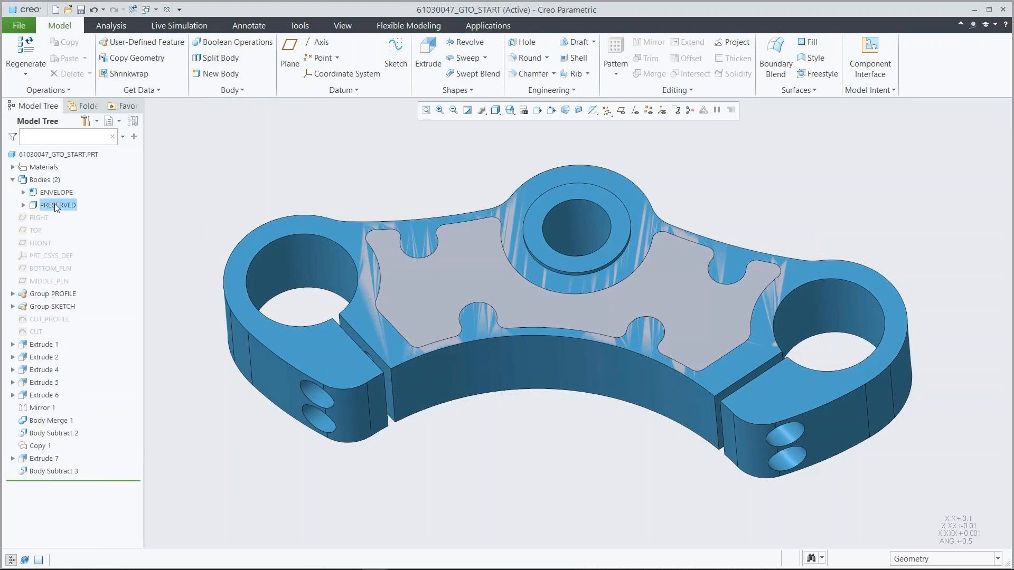
left_click(74, 170)
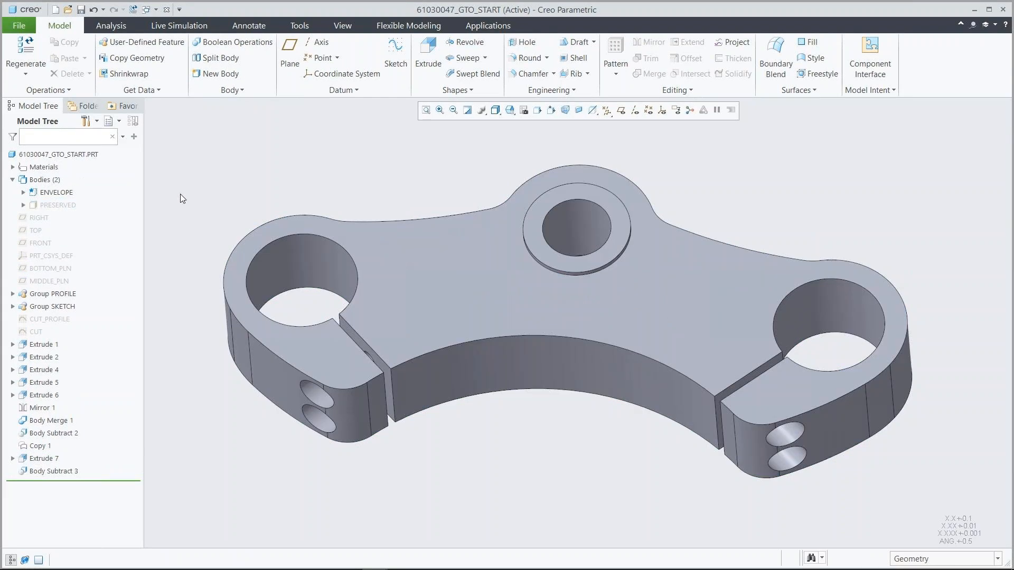
left_click(58, 205)
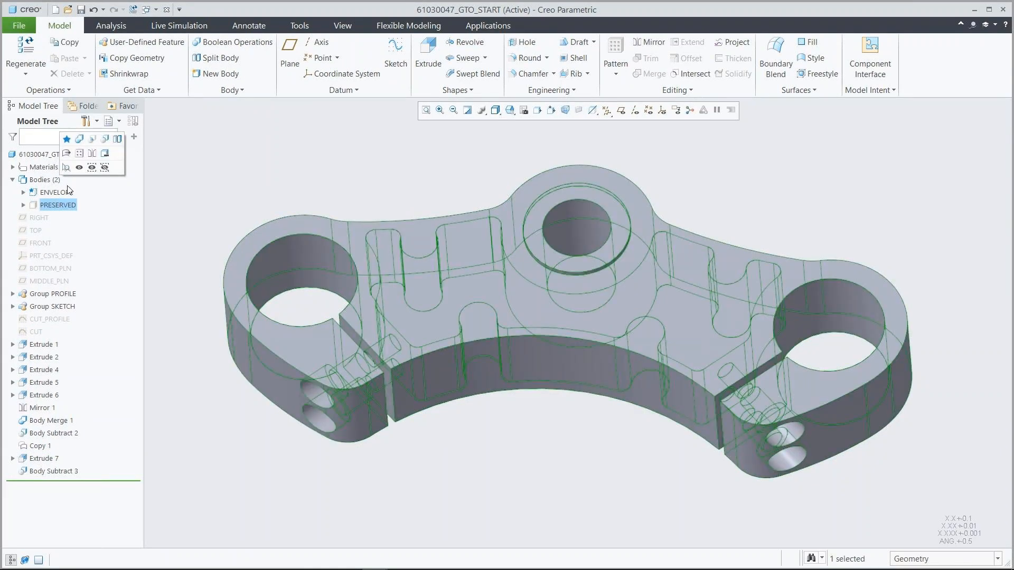
left_click(75, 169)
Temporarily hide the ENVELOPE body to examine the PRESERVED body alone, and show it again.
left_click(67, 191)
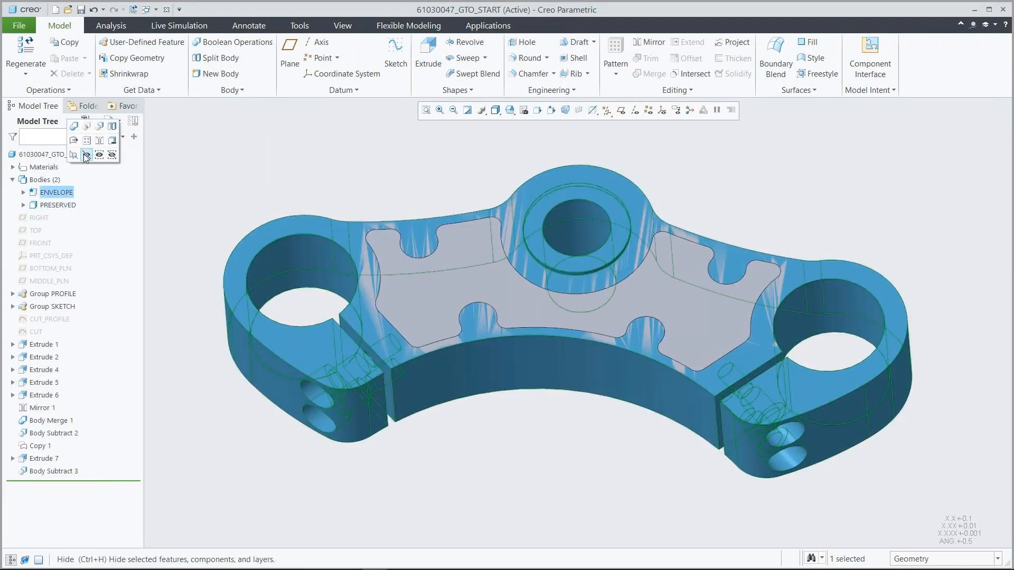
left_click(86, 156)
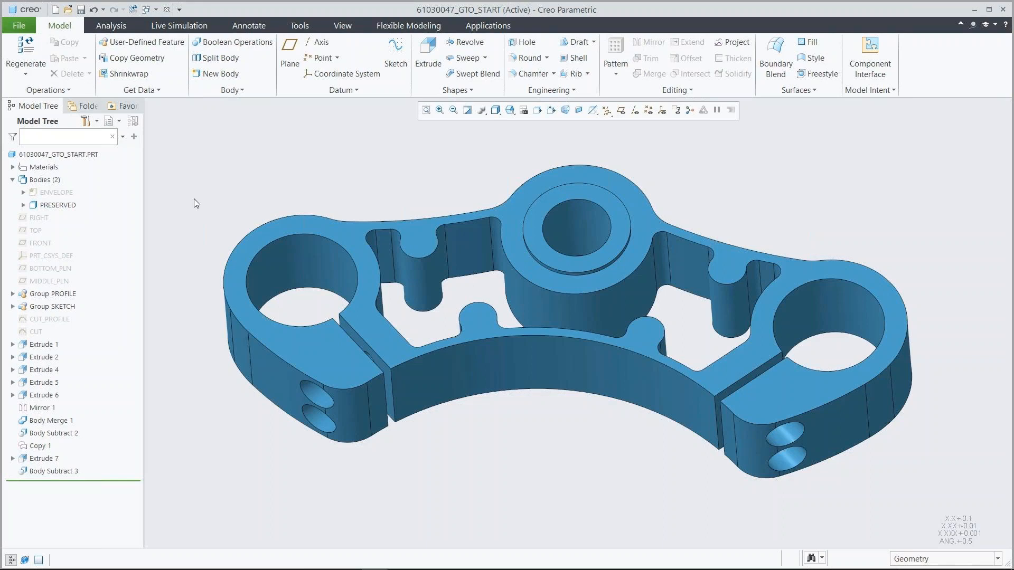
left_click(68, 194)
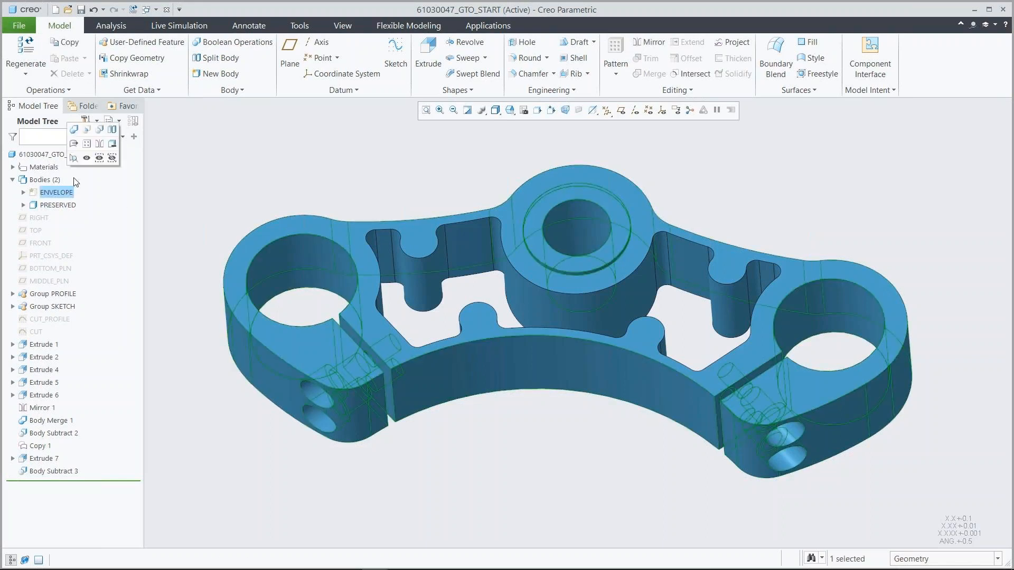
left_click(86, 159)
left_click(214, 178)
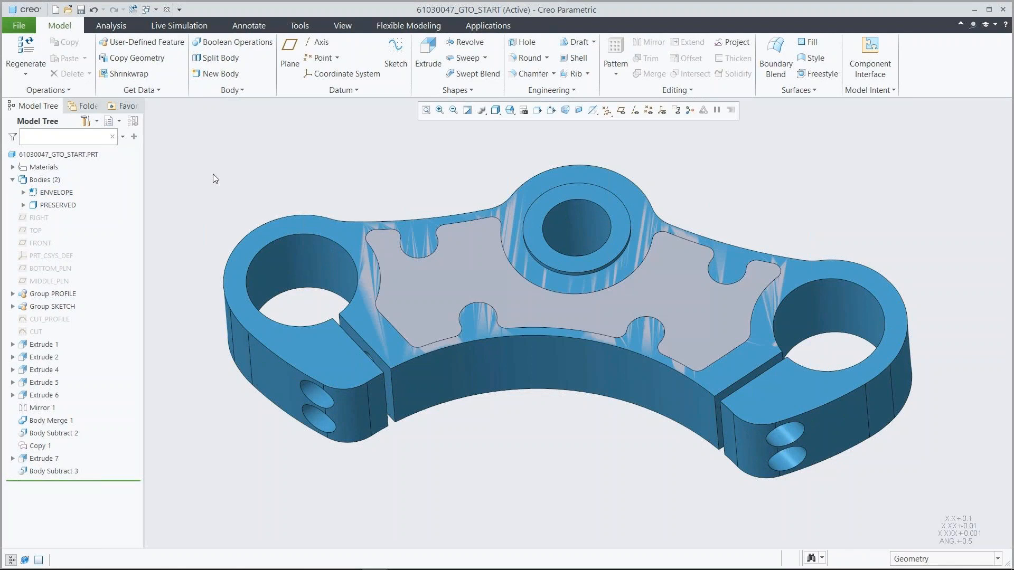
Start a Generative Design study and assign the ENVELOPE body as its starting geometry.
left_click(488, 25)
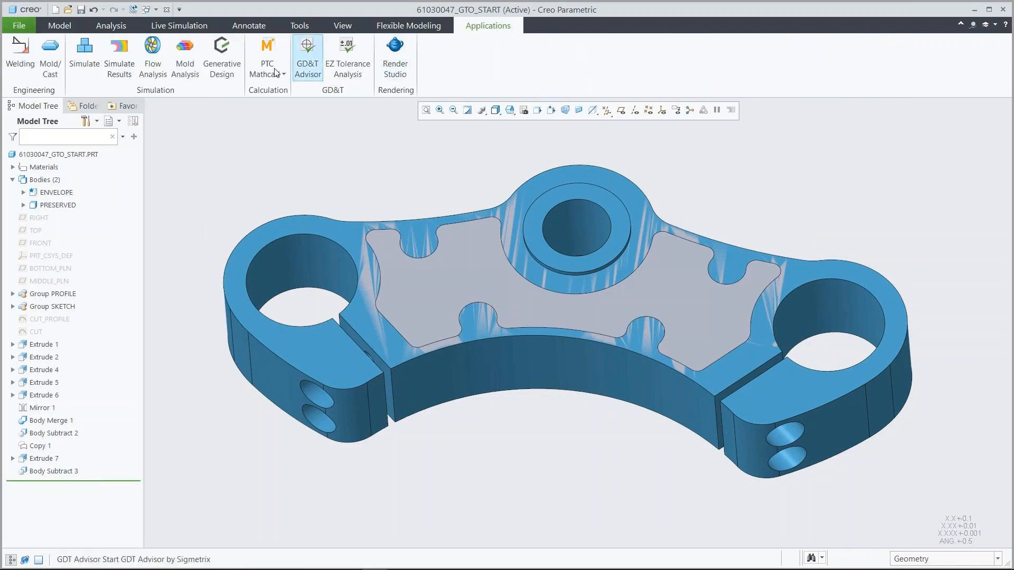
left_click(222, 56)
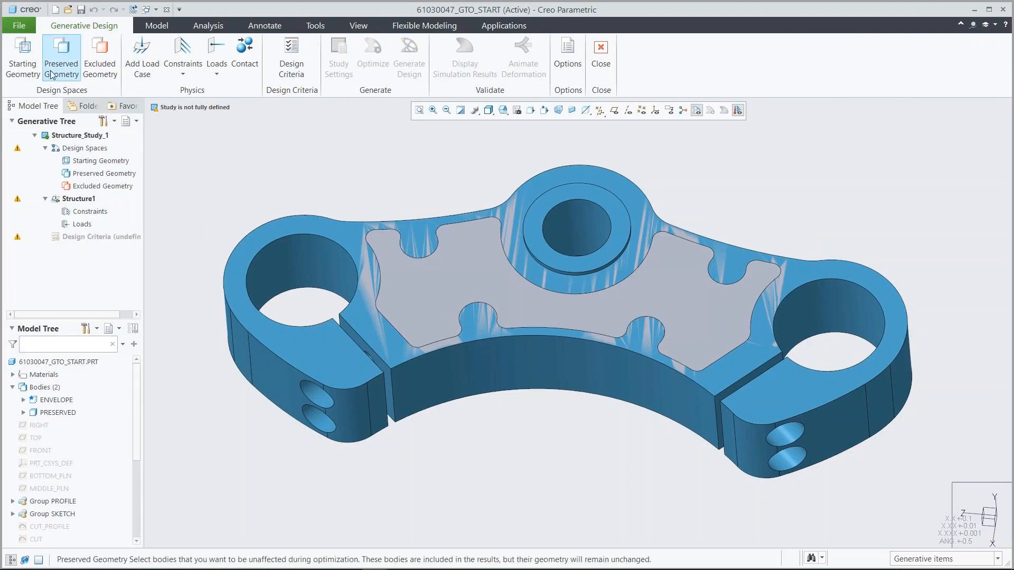
left_click(25, 56)
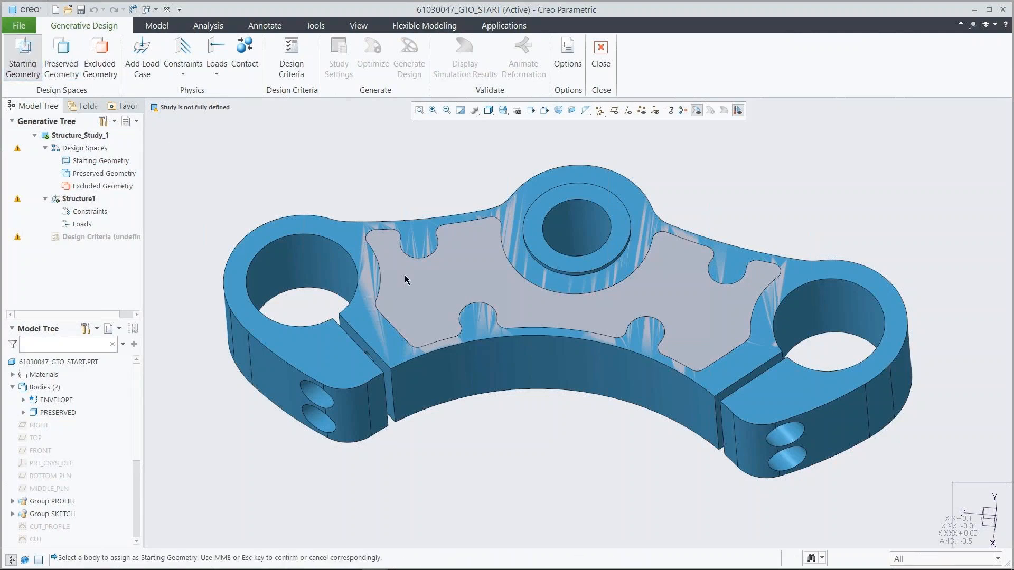
left_click(439, 283)
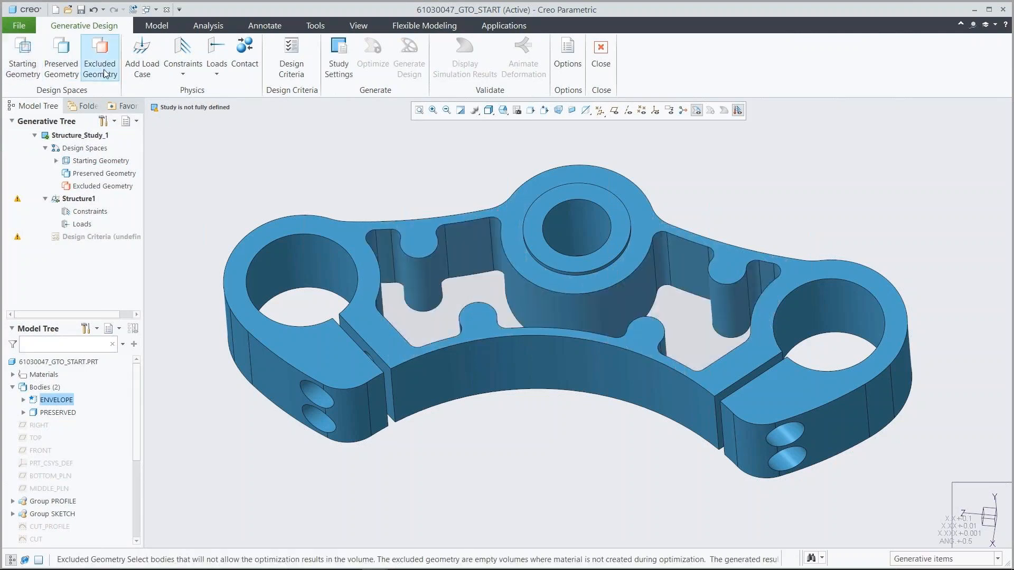
Assign the PRESERVED body as the study's preserved geometry.
left_click(64, 56)
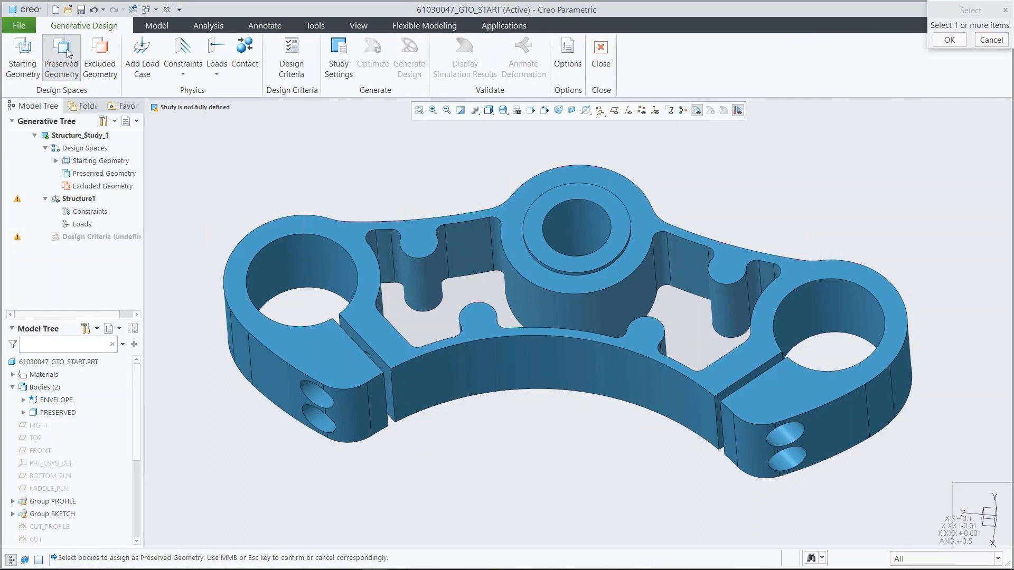
left_click(309, 231)
middle_click(325, 159)
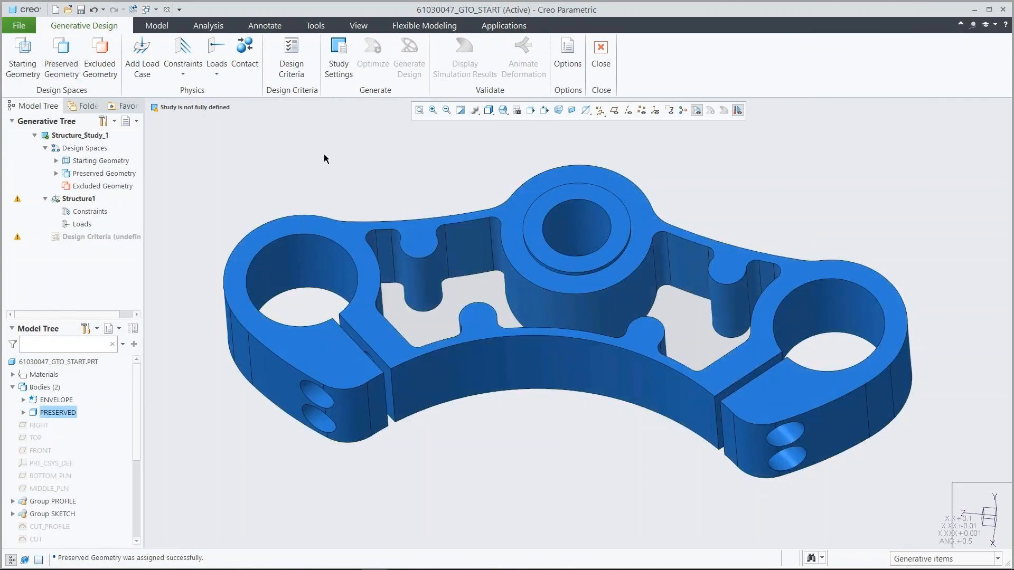
Add a fixed constraint on the inner surfaces of the yoke's central steering stem bore.
left_click(502, 110)
left_click(525, 191)
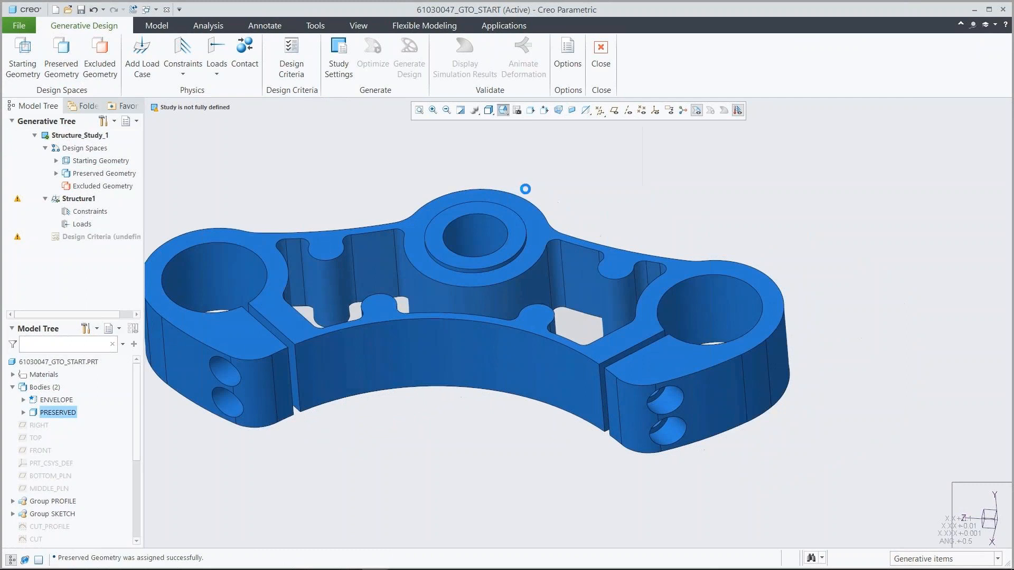
left_click(183, 73)
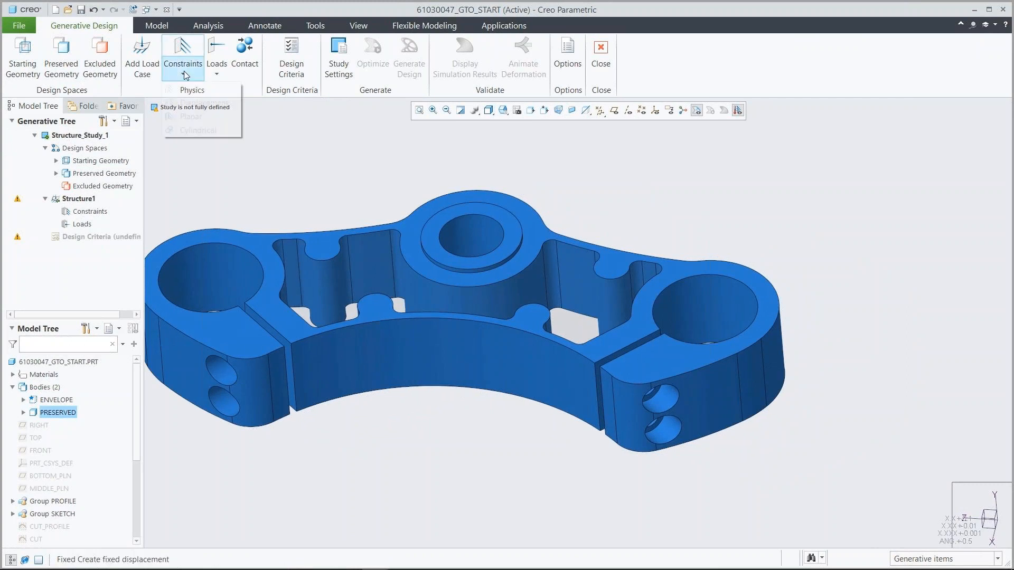
left_click(186, 90)
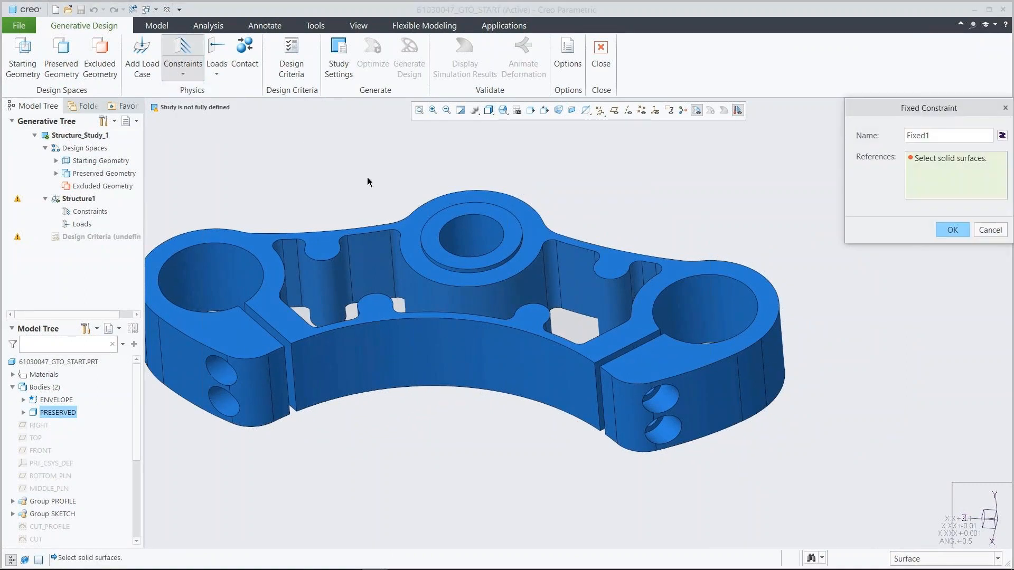
left_click(469, 233)
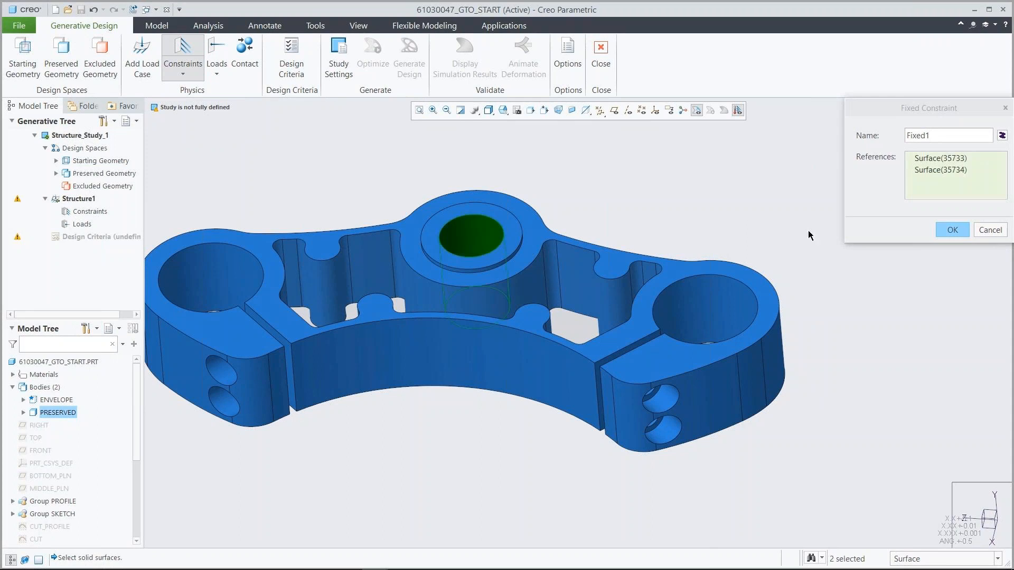
left_click(952, 230)
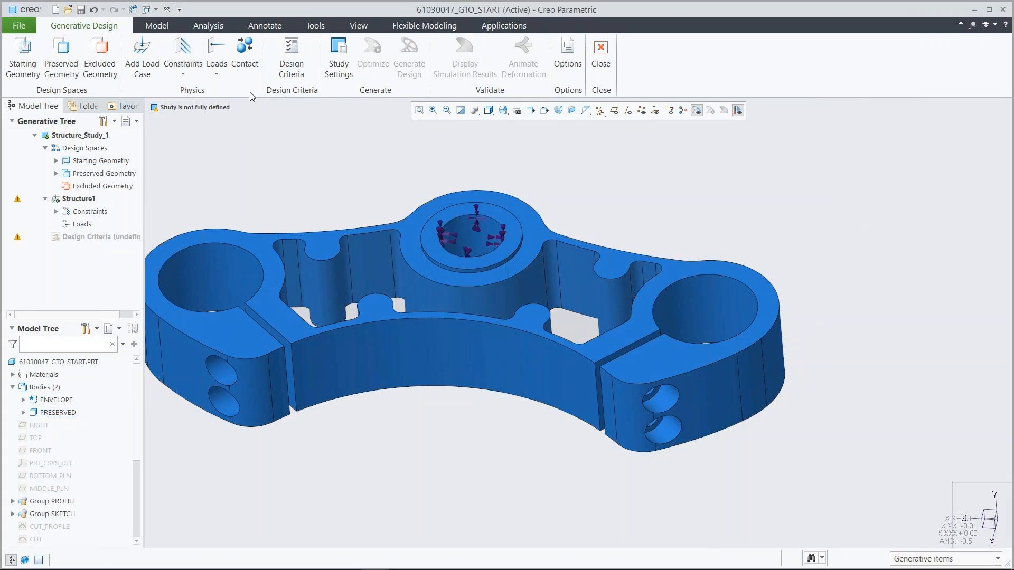
Apply a force load to both outer fork bores using directional components X 5200, Y 3000 and Z 0 in N.
left_click(217, 74)
left_click(237, 90)
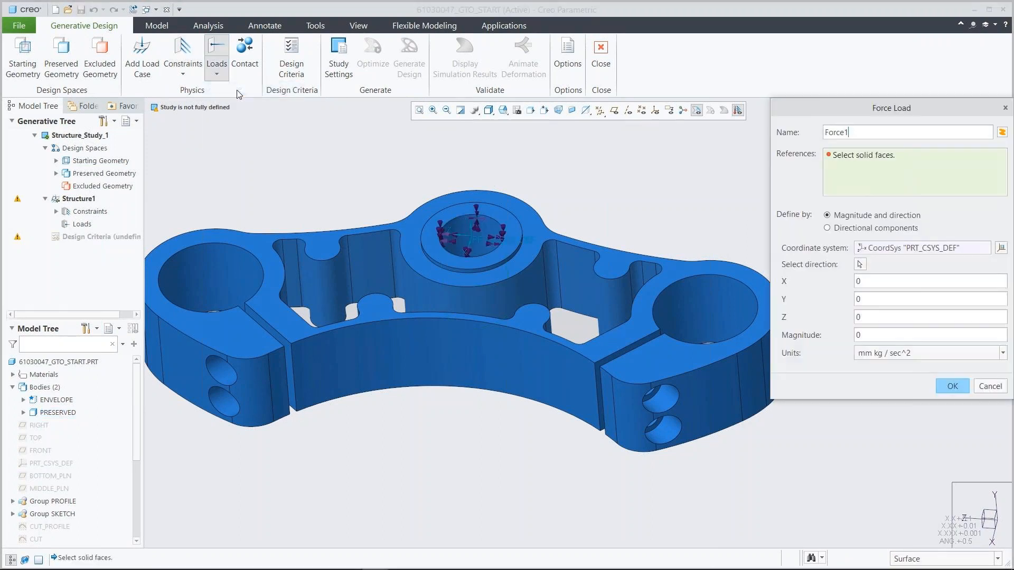
left_click(229, 279)
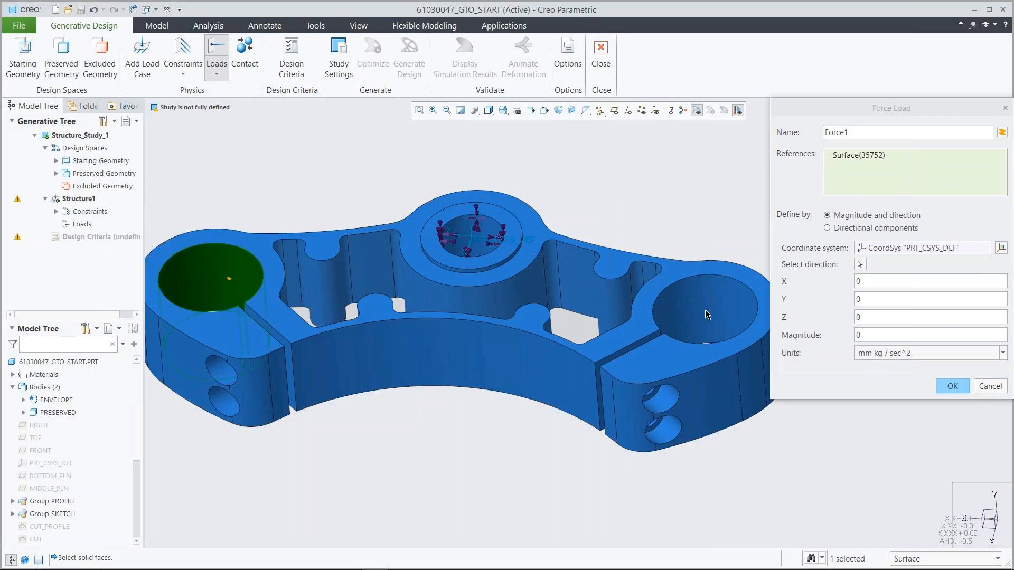
left_click(706, 311, "ctrl")
left_click(827, 228)
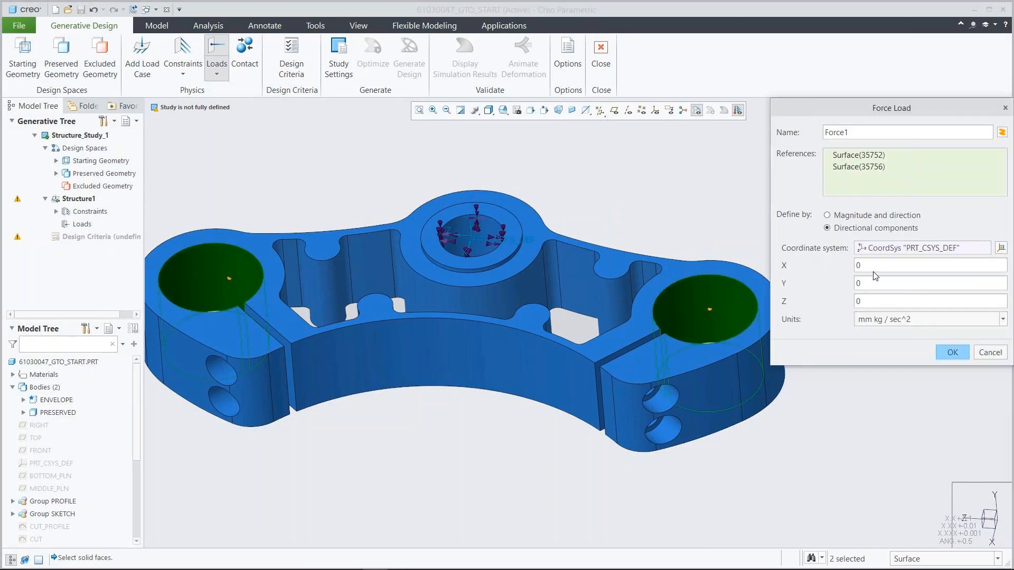
type("5200")
left_click(871, 282)
type("3000")
left_click(879, 320)
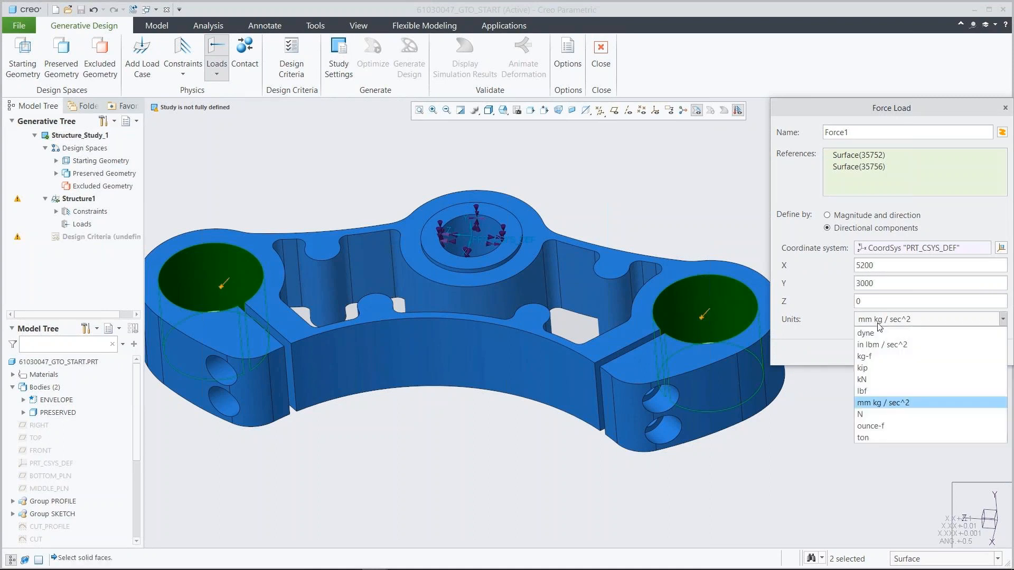
left_click(883, 415)
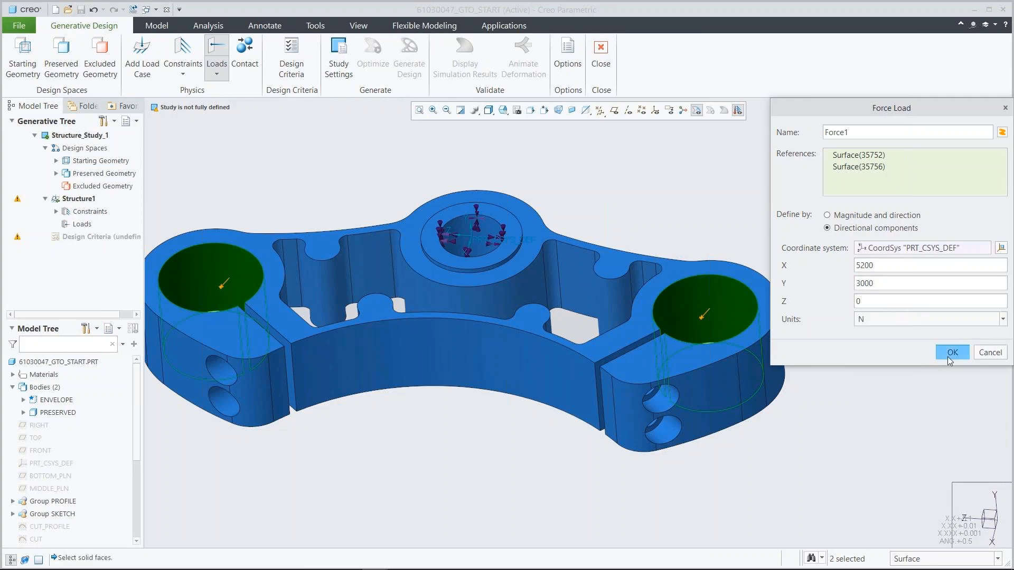
left_click(952, 353)
Restore the 00_START view and create design criteria with a volume limit of 67%.
left_click(504, 110)
left_click(526, 144)
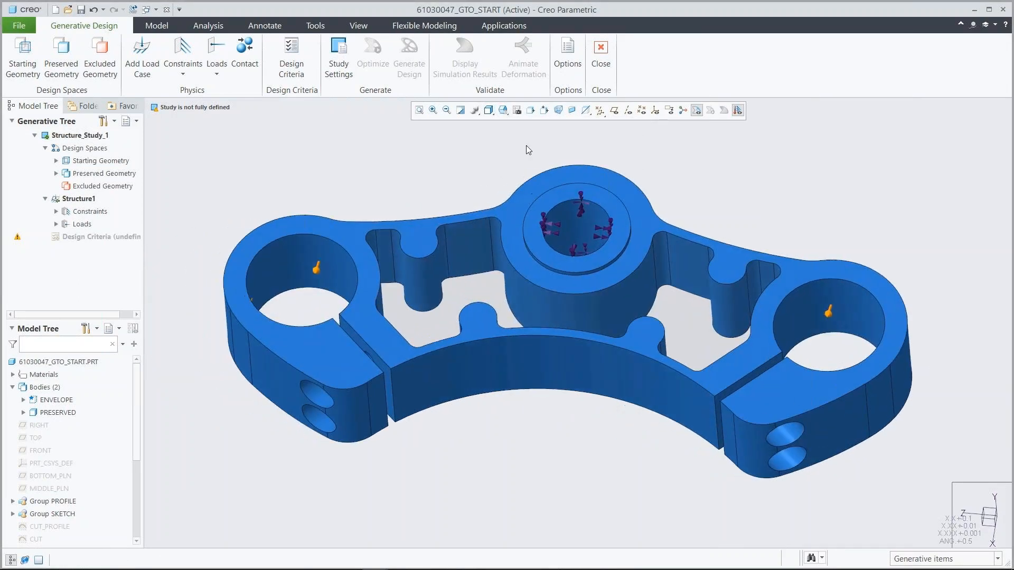
left_click(292, 58)
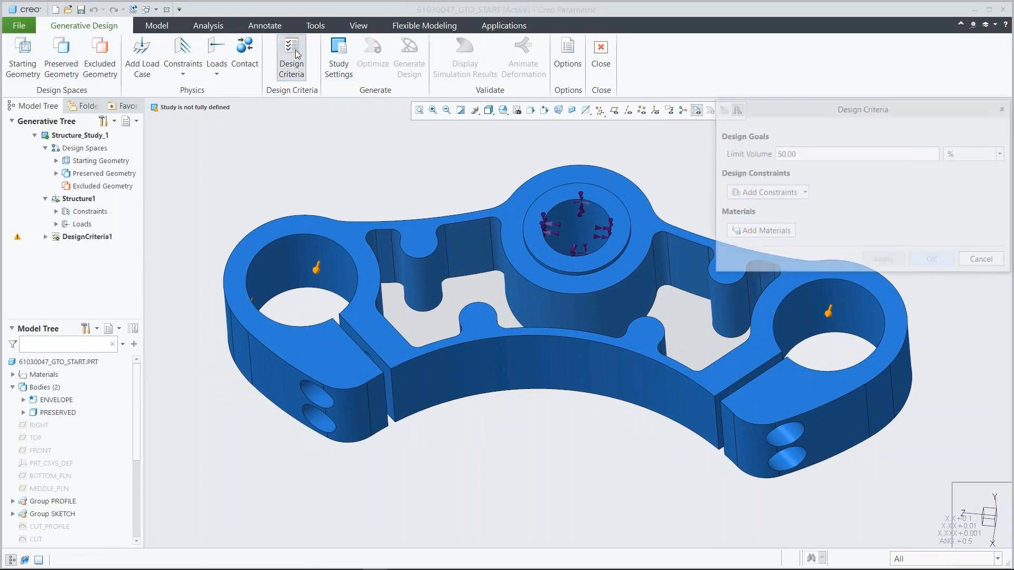
double_click(801, 153)
type("67.00")
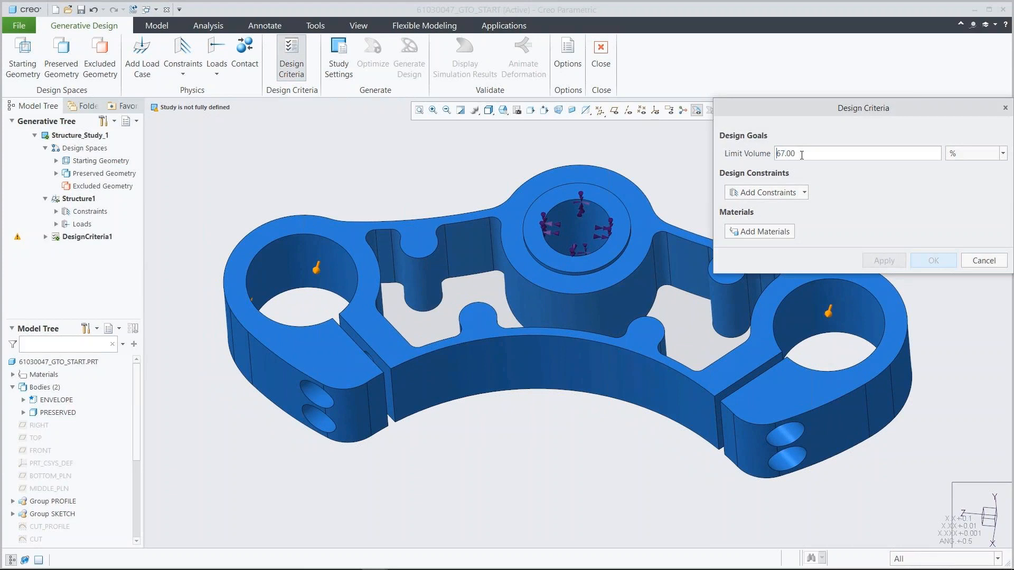
Add a planar symmetry constraint to the design criteria, using the FRONT datum plane as the symmetry plane.
left_click(799, 194)
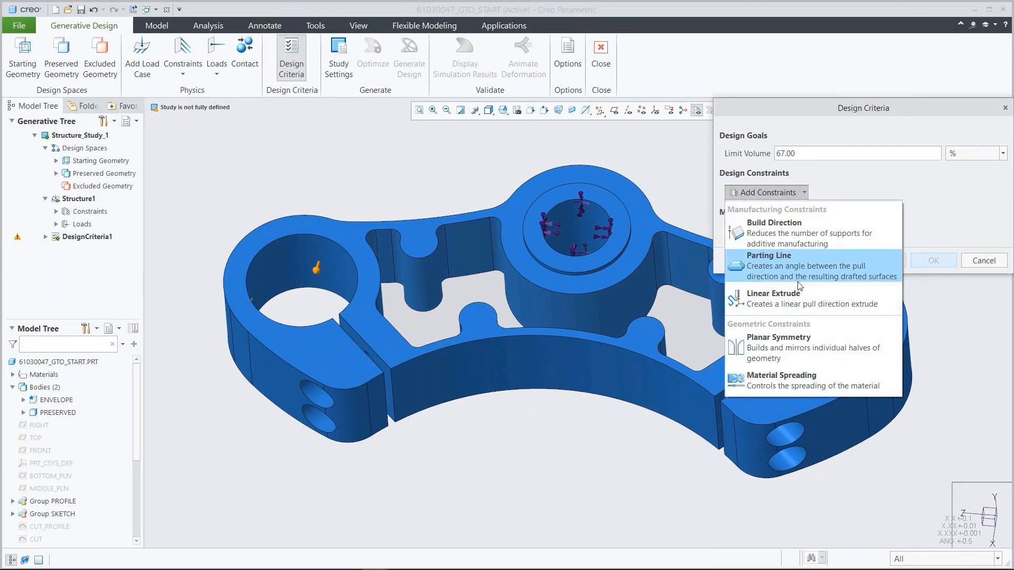
left_click(795, 341)
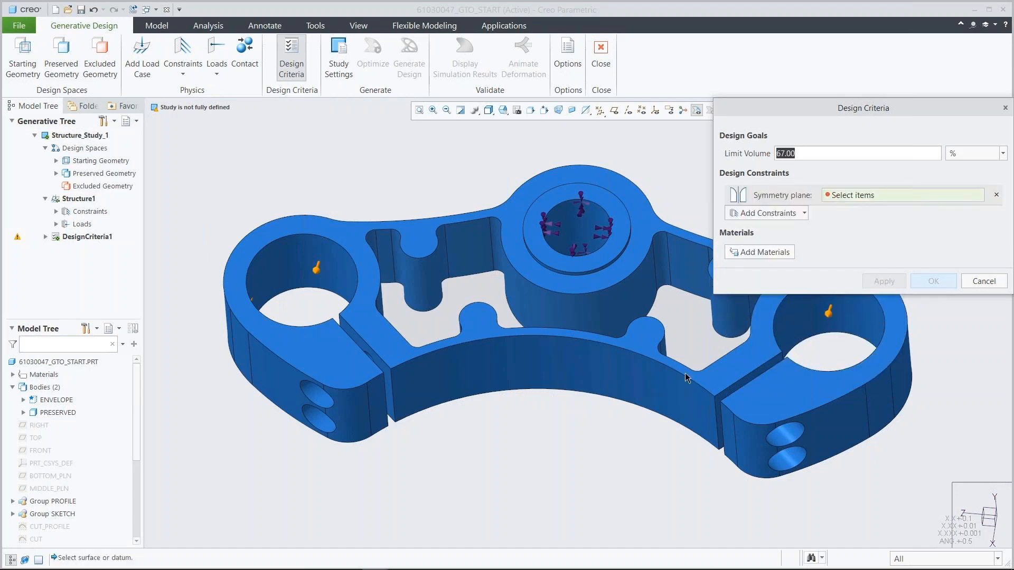
left_click(38, 450)
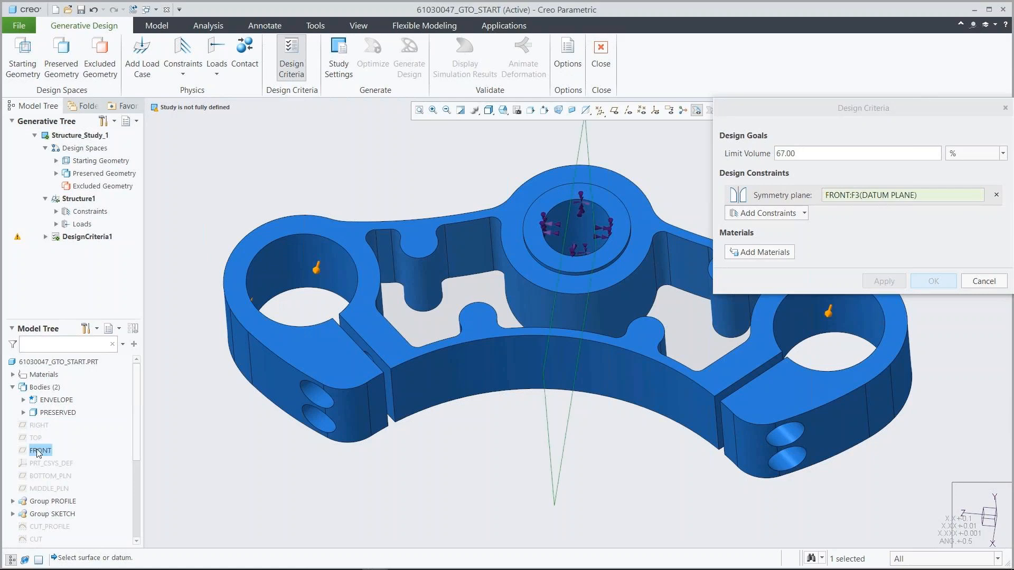
Add Al-Si-Cu_alloy_cast from the Granta non-ferrous metals library as the criteria's material and accept the design criteria.
left_click(756, 252)
left_click(608, 129)
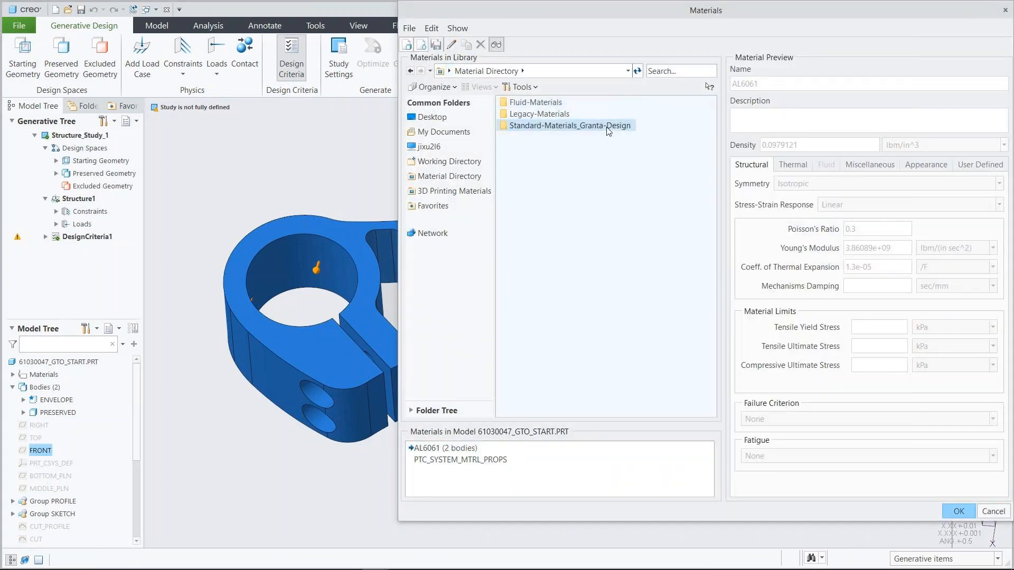
double_click(609, 126)
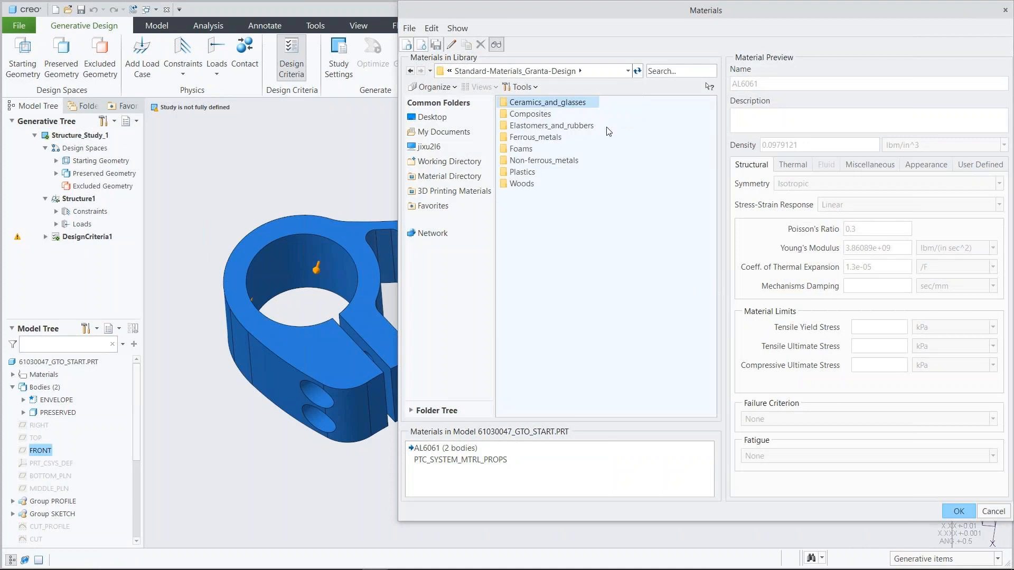
double_click(567, 162)
left_click(573, 126)
double_click(573, 127)
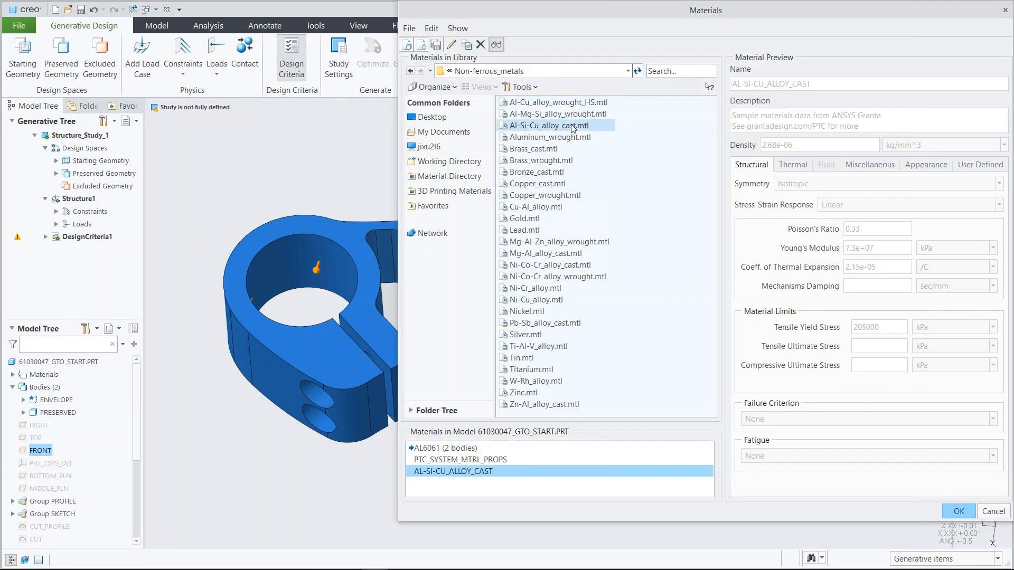
left_click(959, 511)
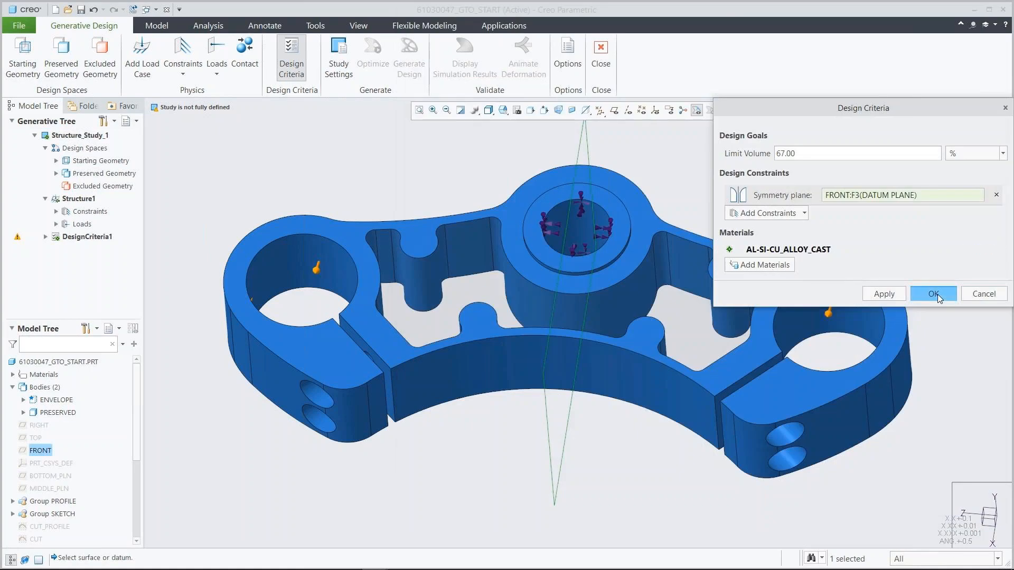
left_click(933, 293)
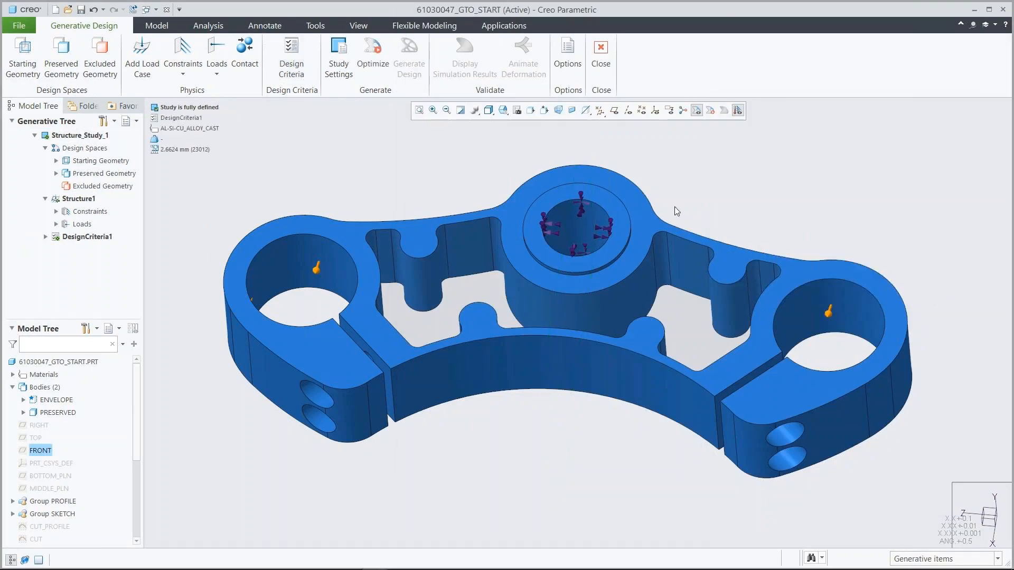
Set the study's minimum element size to 2.925 mm.
left_click(348, 56)
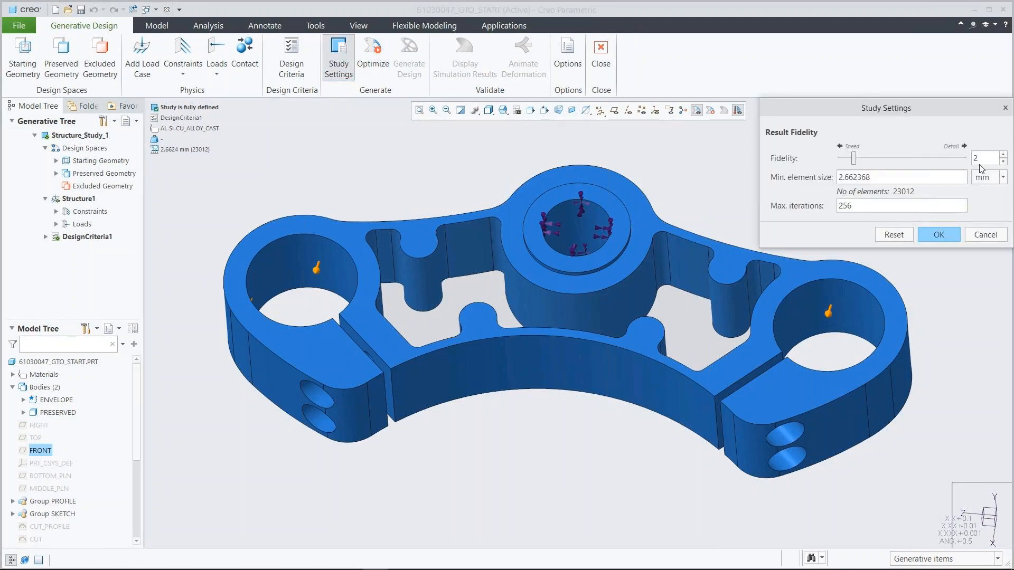
double_click(889, 178)
type("2.925")
key("Return")
left_click(937, 235)
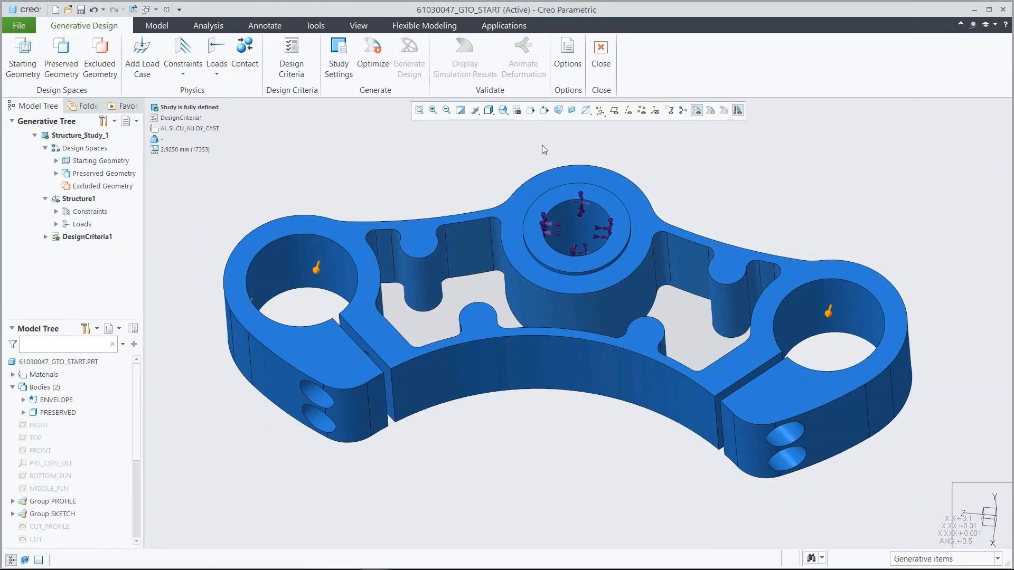
Switch to the saved 03_RUN_GTO view and run the topology optimization.
left_click(508, 115)
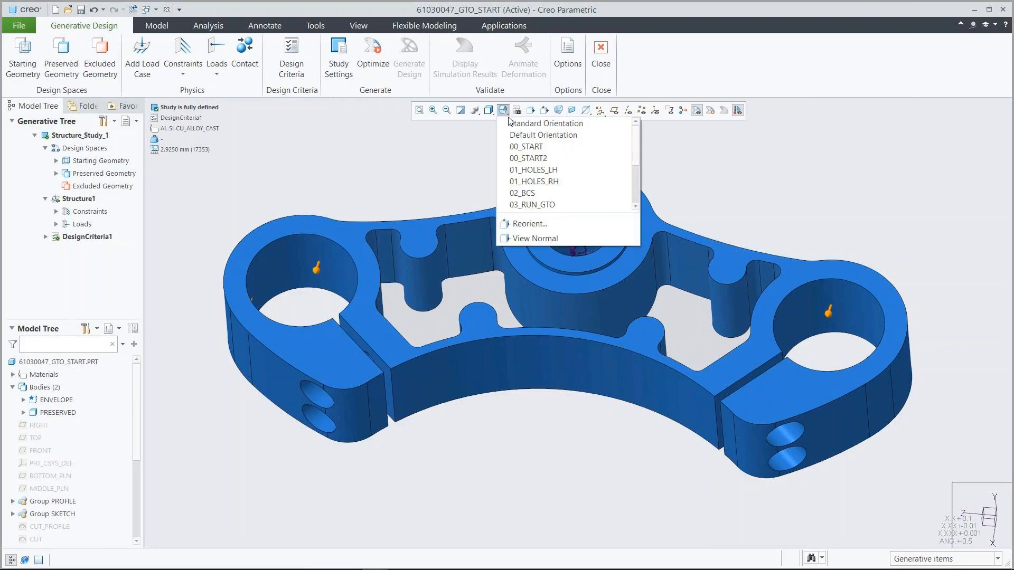
left_click(546, 204)
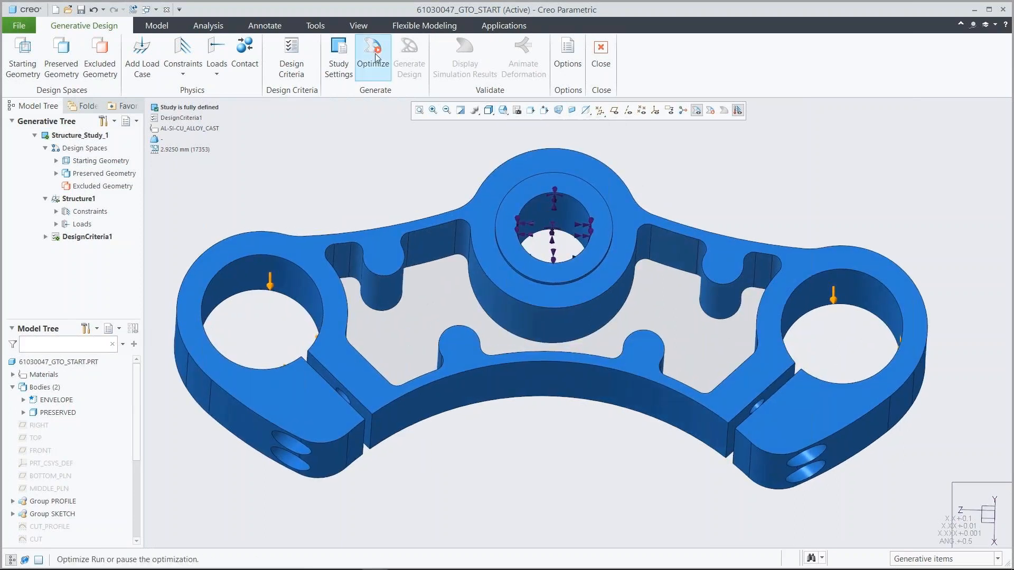
left_click(383, 82)
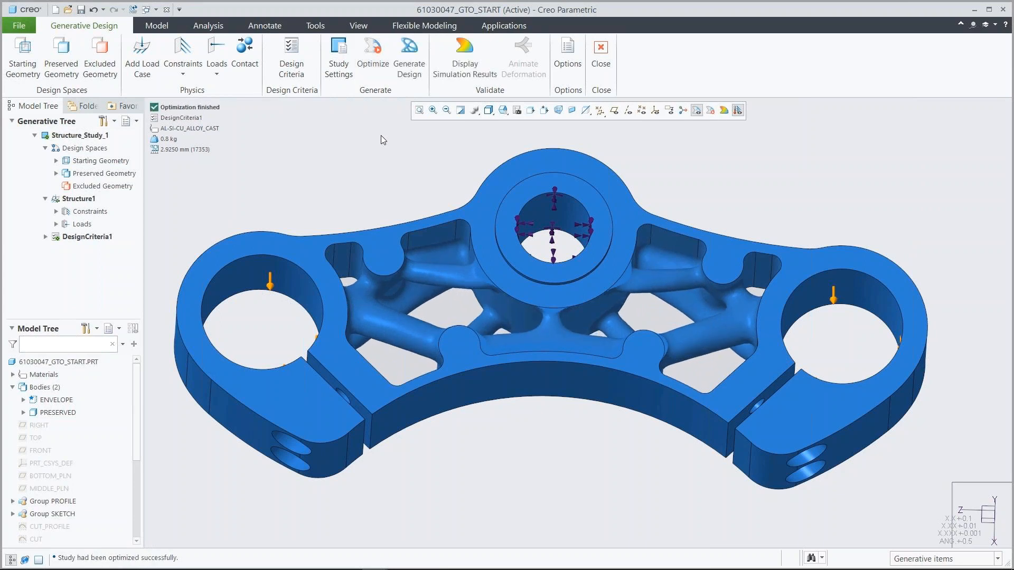
Display the optimized yoke's Von Mises stress results in MPa and mark the minimum and maximum locations.
left_click(465, 55)
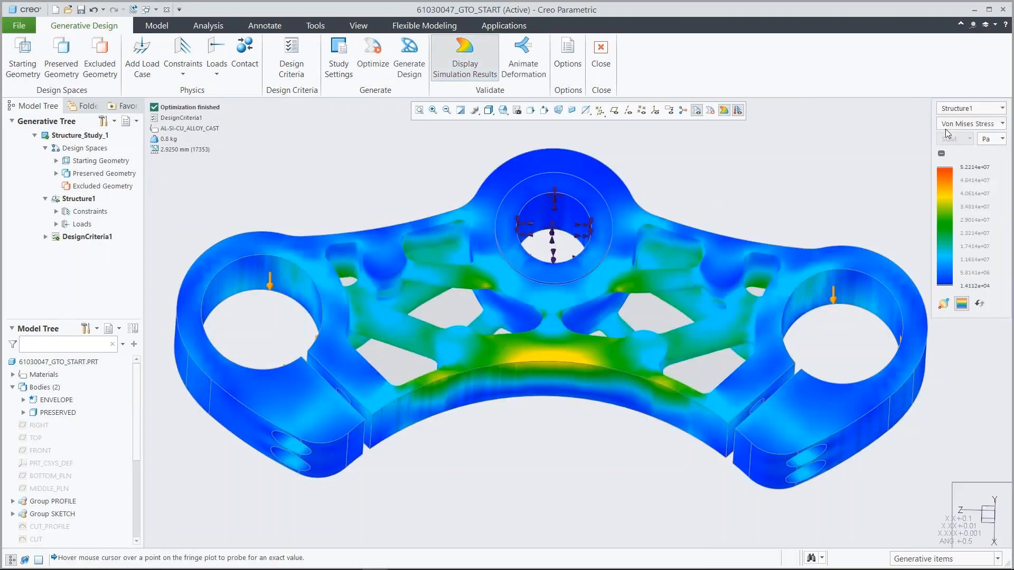
left_click(993, 138)
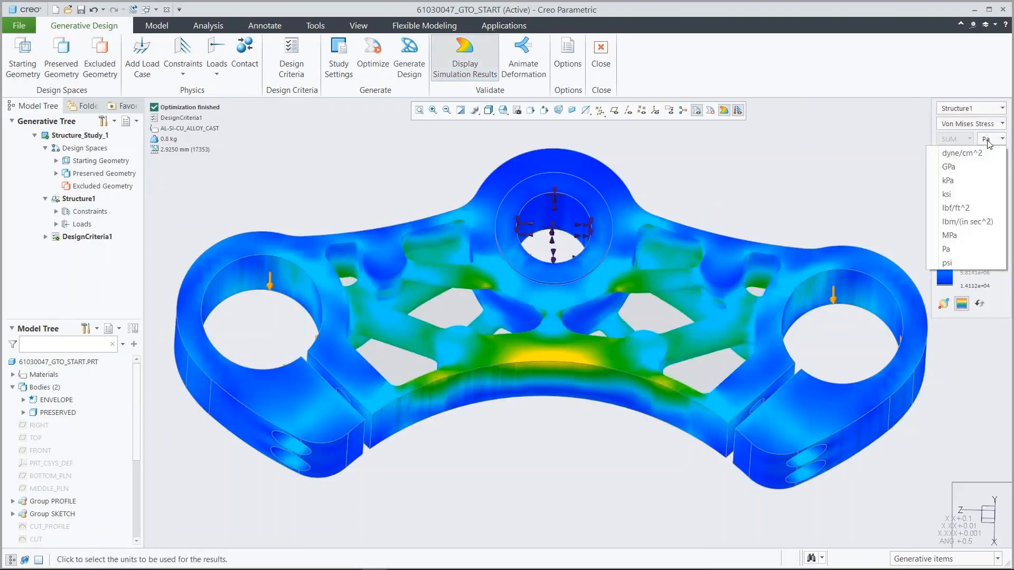
left_click(966, 241)
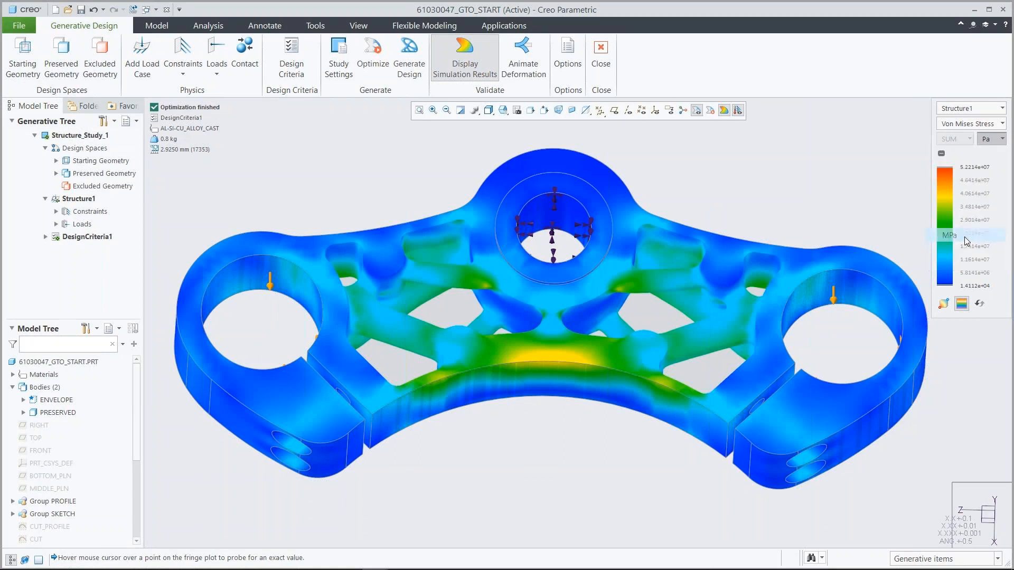
left_click(944, 303)
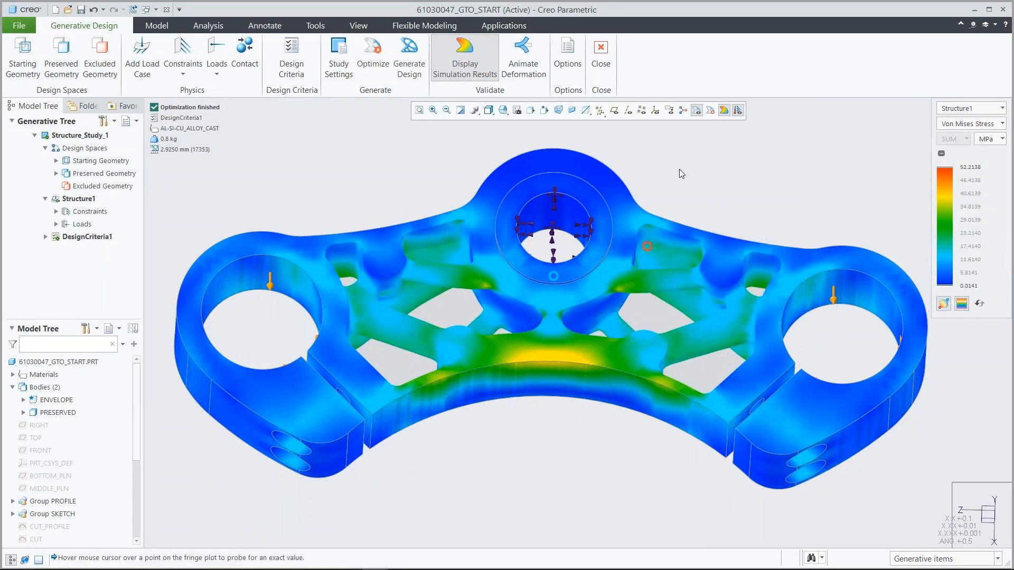
Examine the yoke from its underside and display the displacement results with their minimum and maximum locations marked.
left_click(502, 109)
left_click_drag(638, 140, 637, 154)
left_click(547, 187)
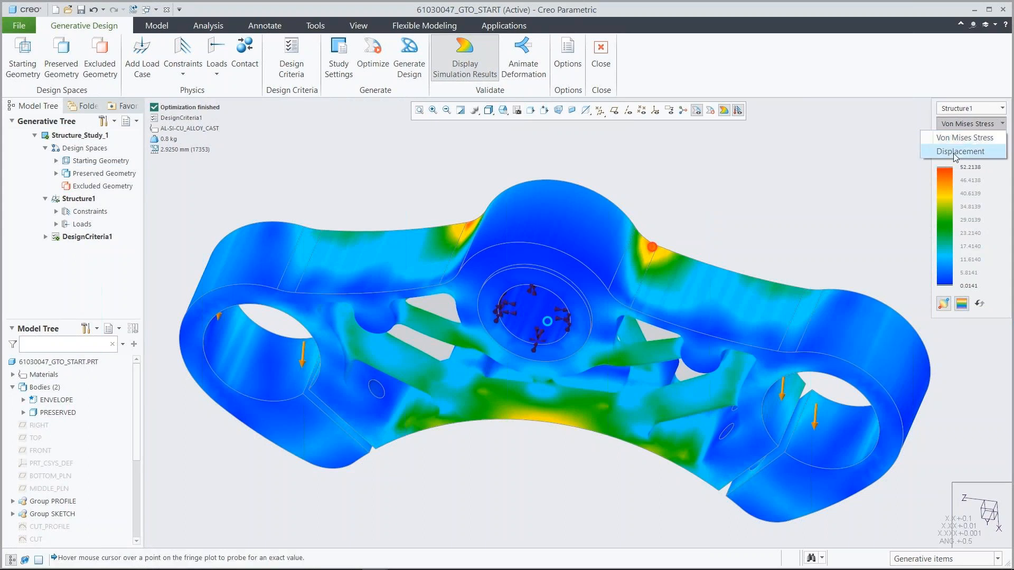
left_click(957, 152)
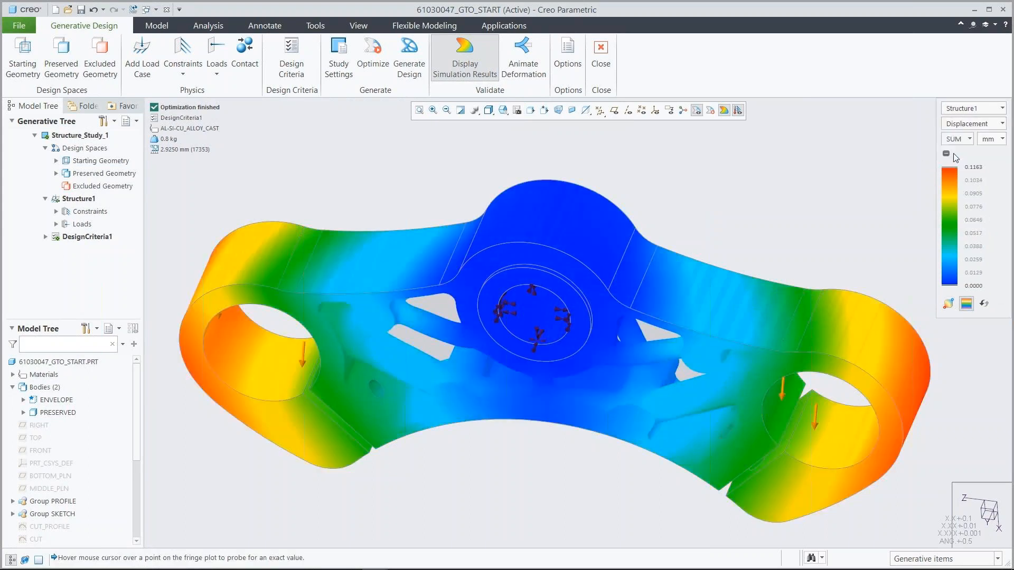
left_click(948, 305)
Animate the yoke's deformation at speed 4, stop the playback and close the animation settings.
left_click(521, 51)
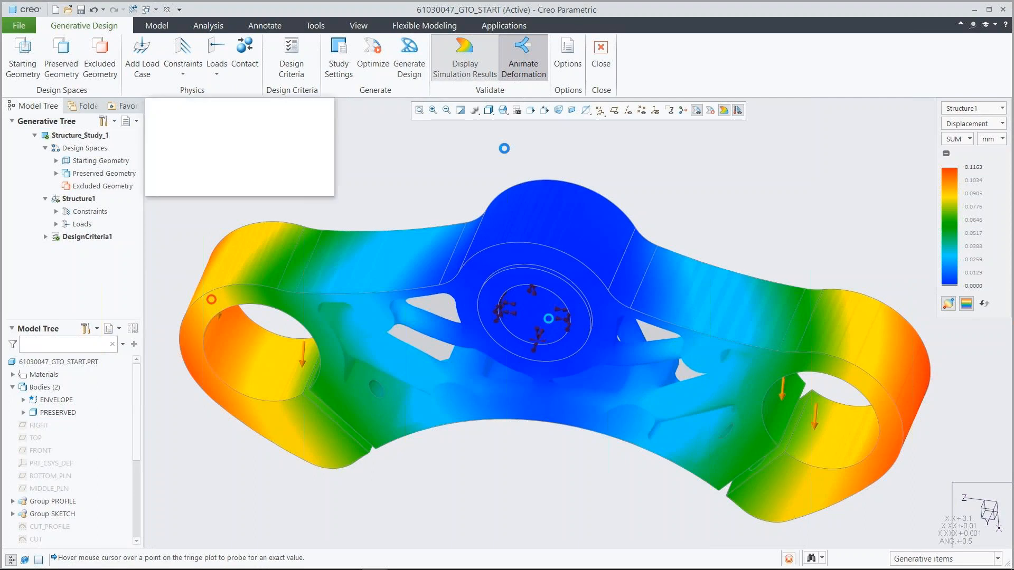
left_click_drag(230, 133, 270, 135)
left_click(167, 143)
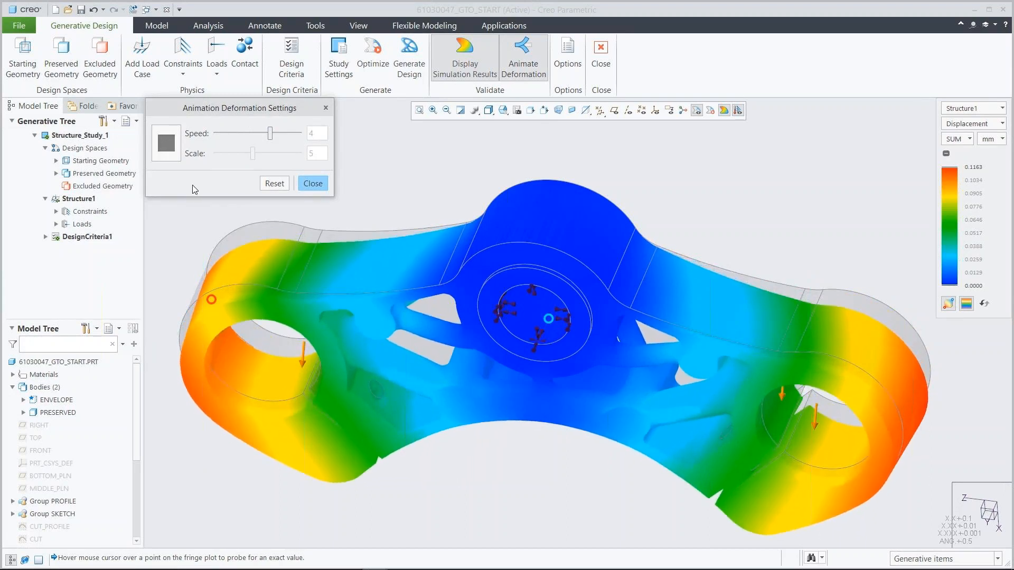
left_click(312, 183)
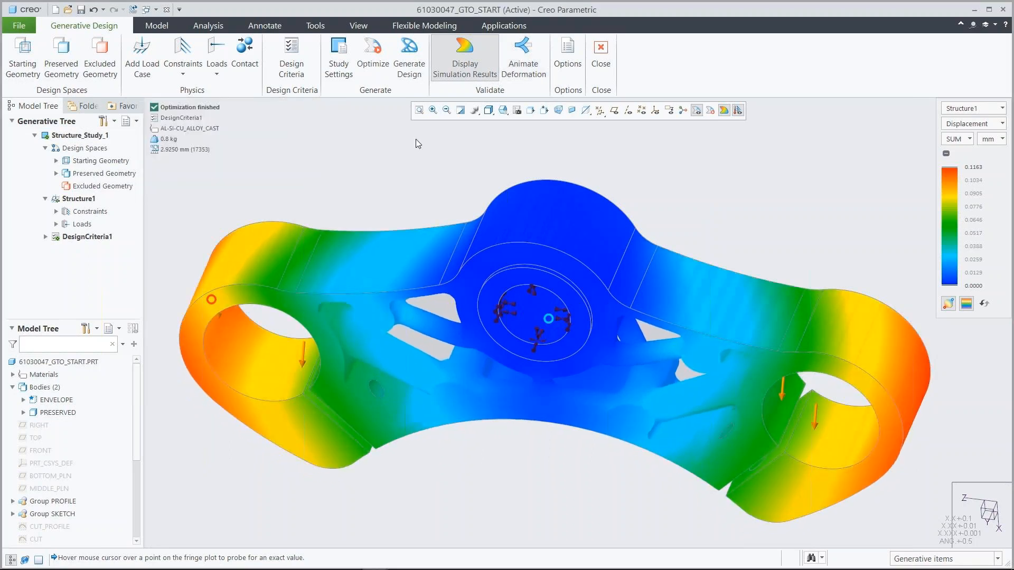
Turn off the simulation results display and restore the saved 00_START view.
left_click(465, 58)
left_click(502, 110)
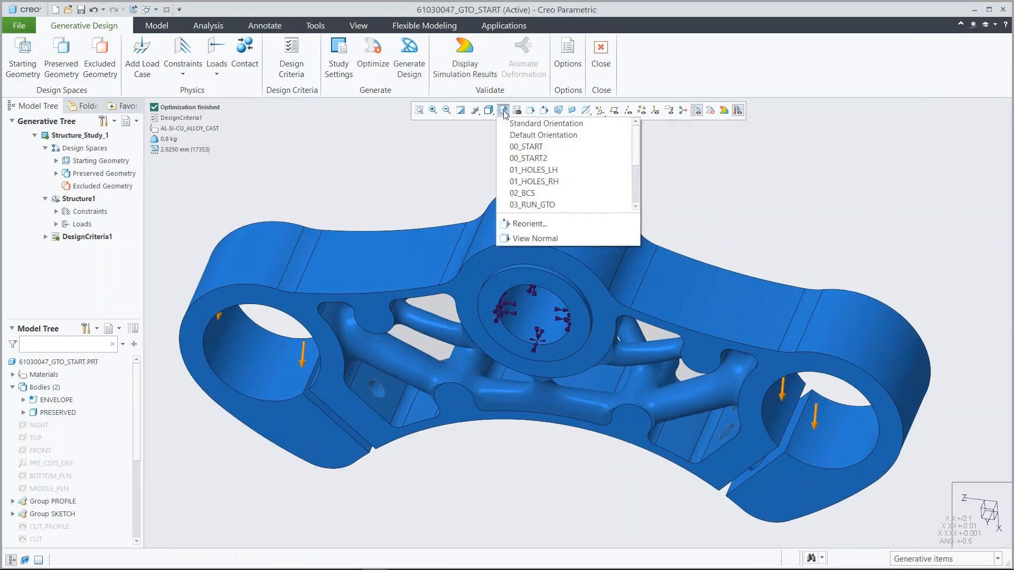
left_click(530, 147)
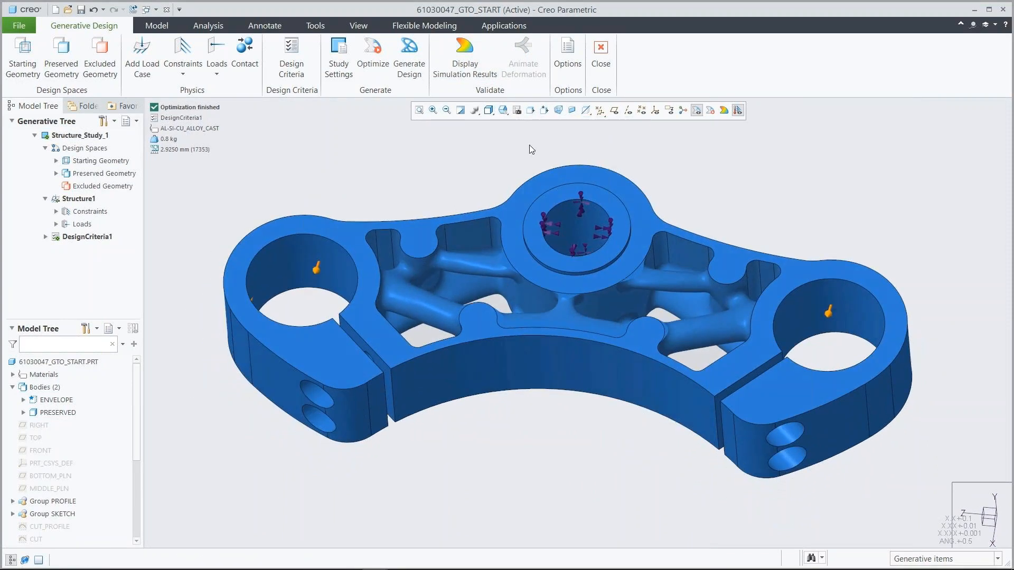
Generate the optimized design as a new part reconstructed to B-Rep and name the file additive_model.
left_click(410, 53)
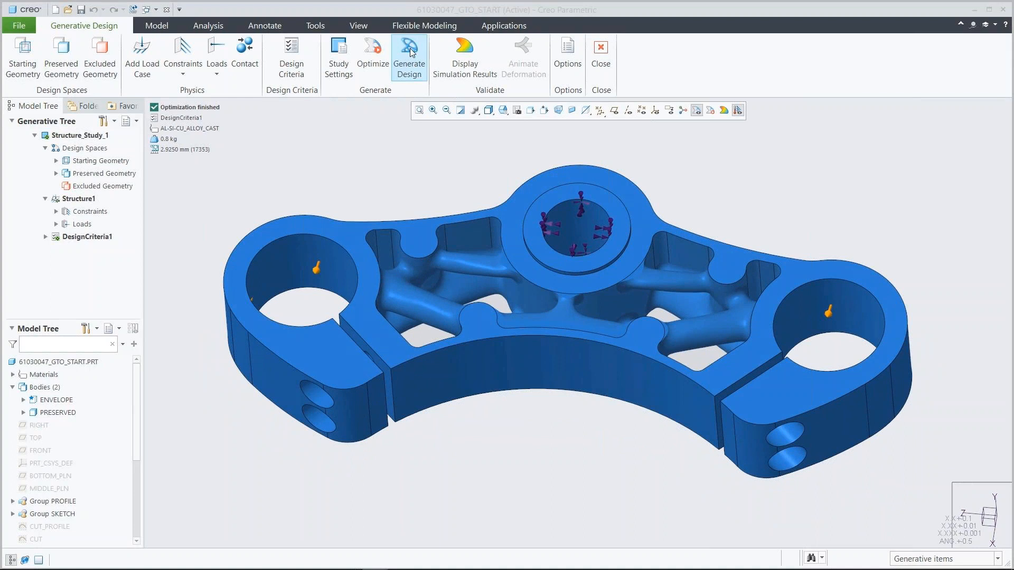
left_click(877, 146)
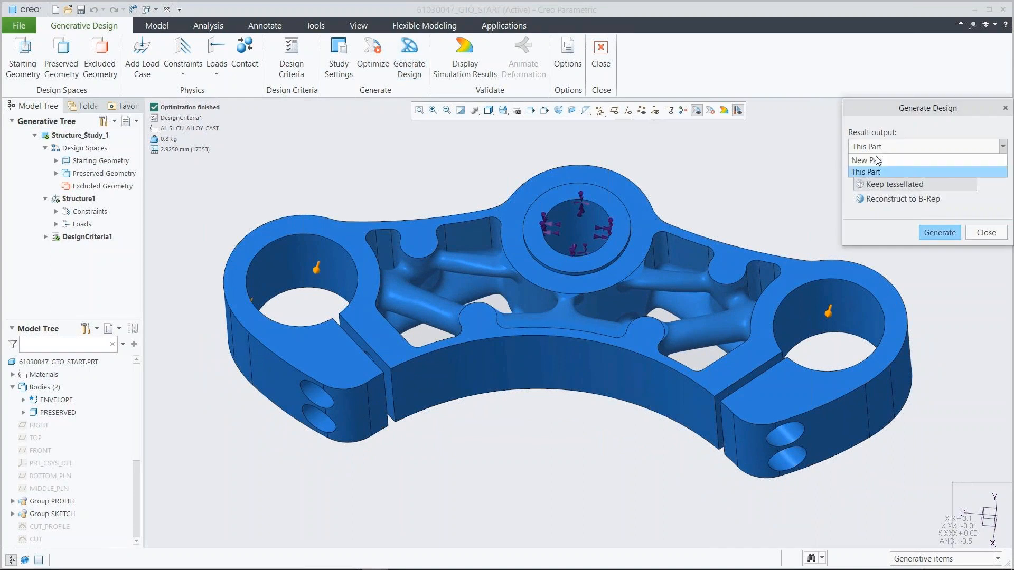
left_click(875, 158)
left_click(891, 199)
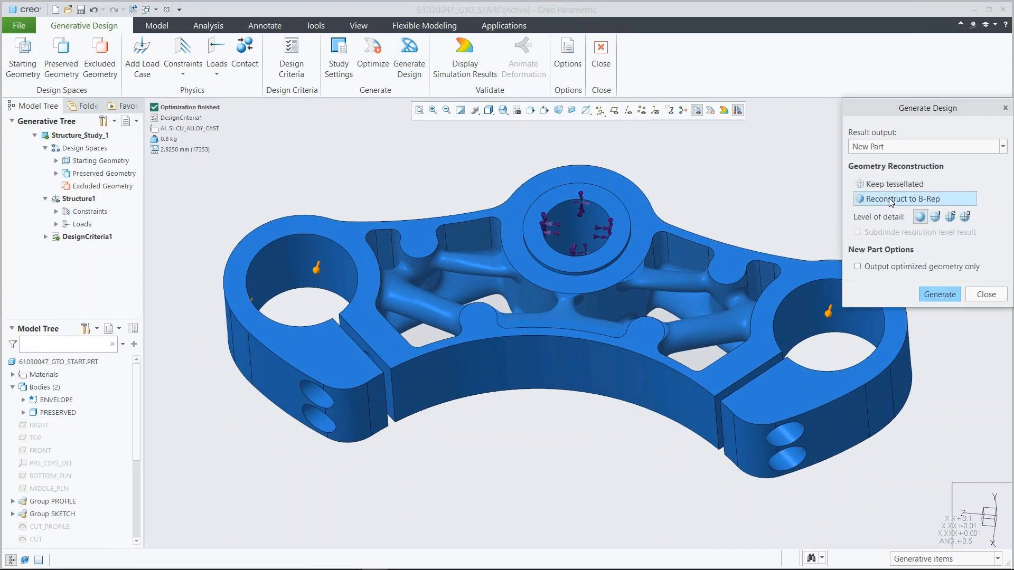
left_click(932, 294)
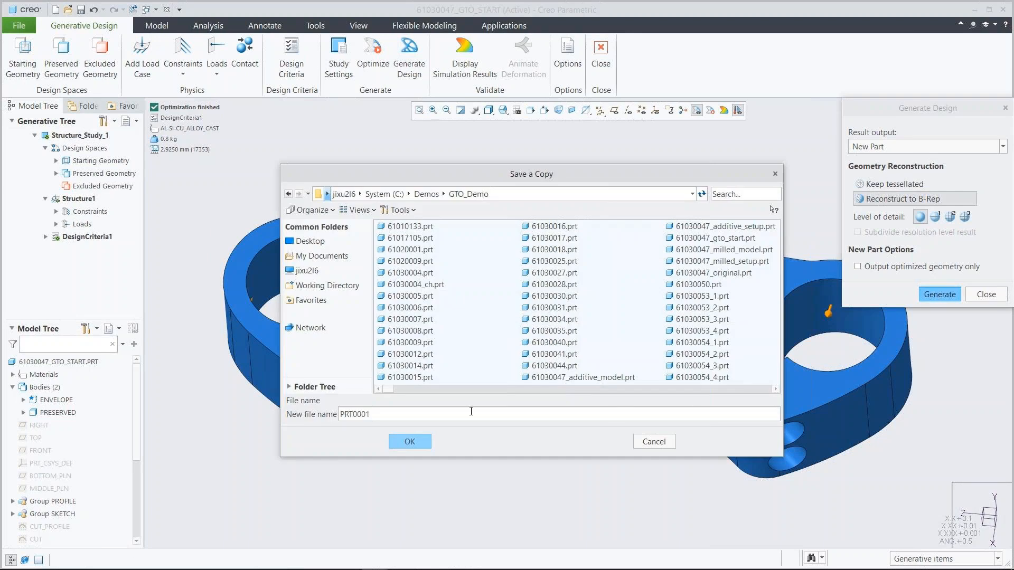
double_click(438, 415)
key("BackSpace")
type("additive_model")
left_click(416, 441)
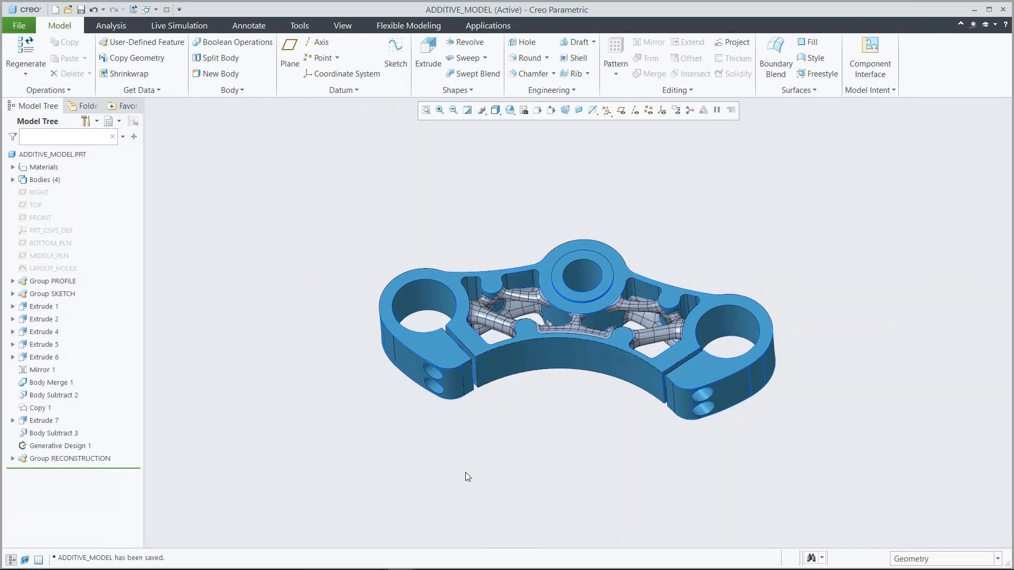
Merge the yoke's preserved body and the reconstructed strut body with a Boolean Merge operation.
left_click(510, 109)
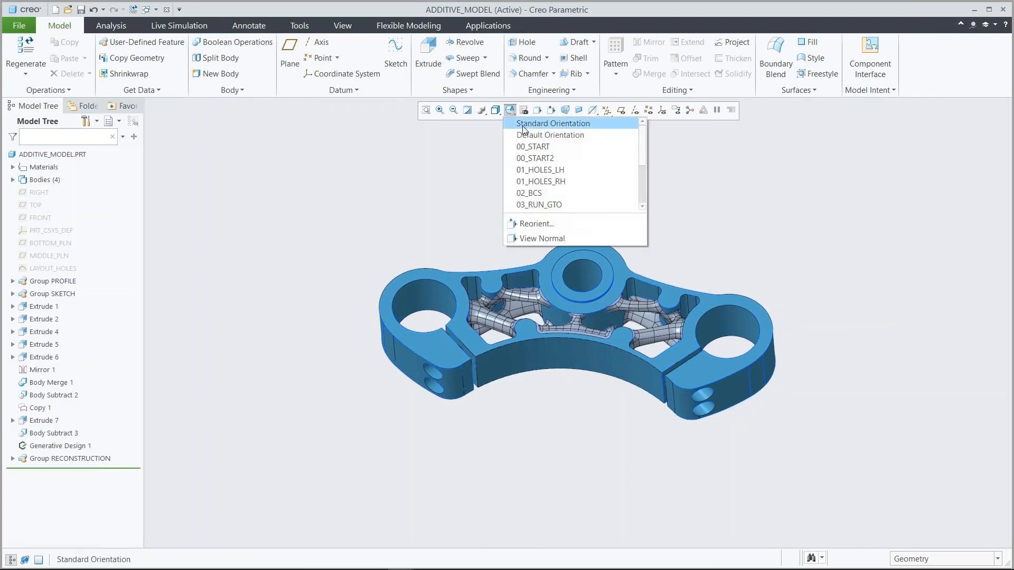
left_click(523, 125)
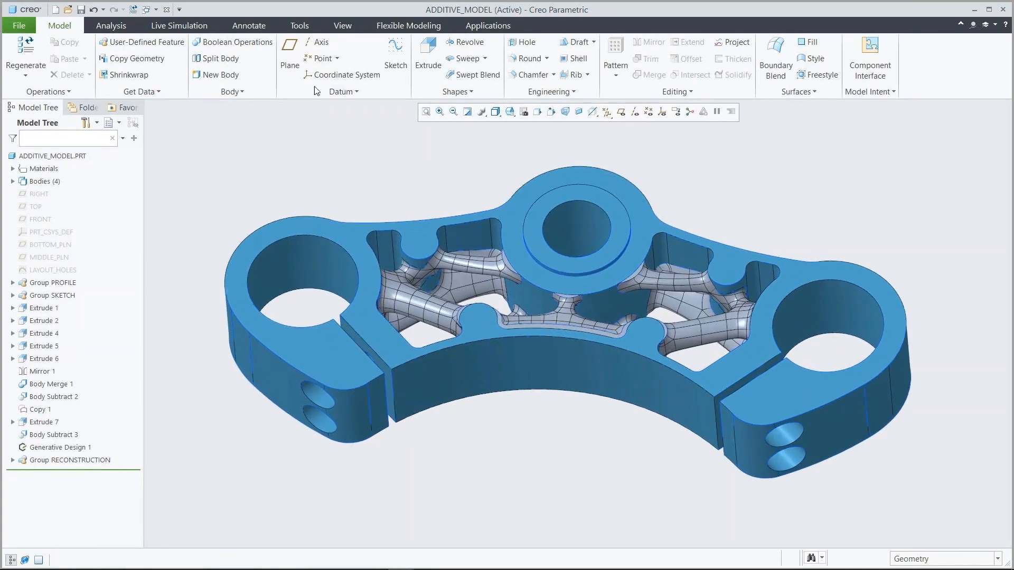
left_click(233, 42)
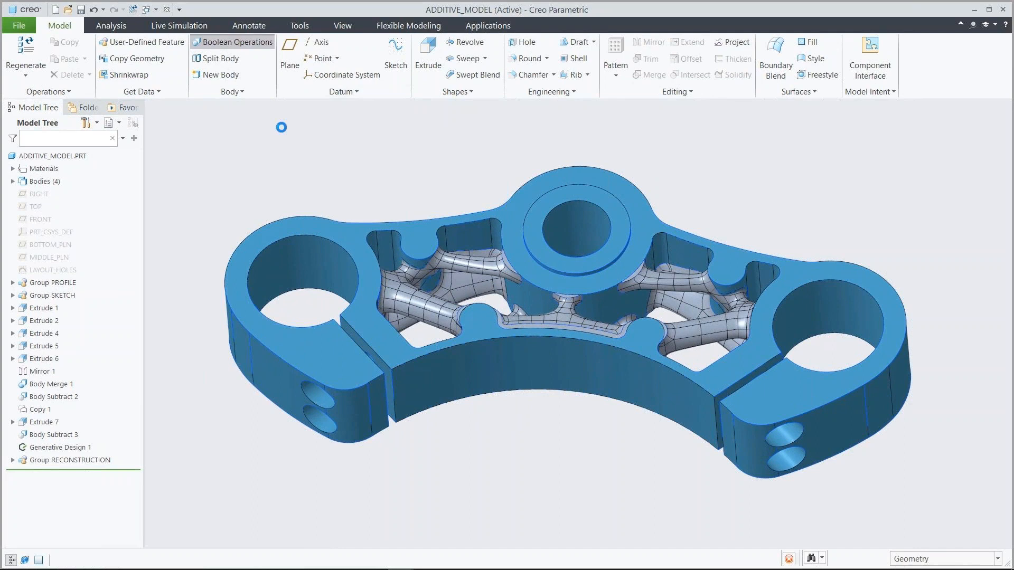
left_click(466, 261)
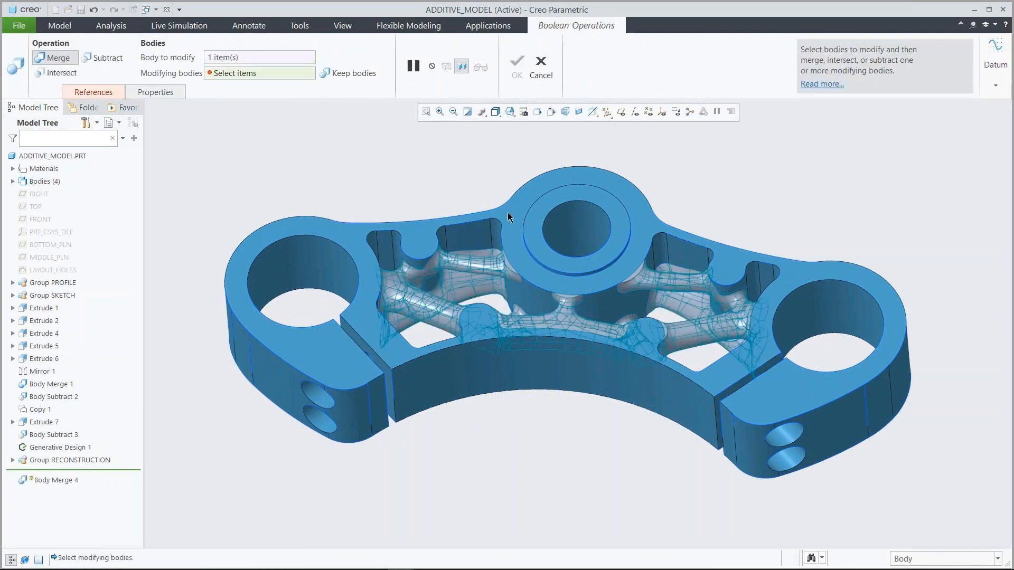
left_click(491, 173)
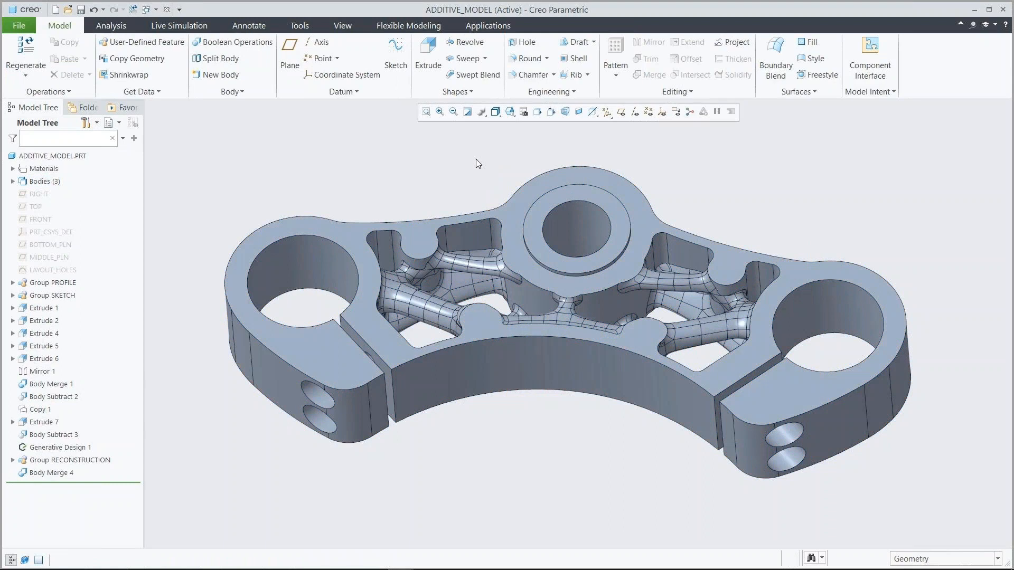
Close the additive model, set the central circle's diameter in the LAYOUT_HOLES sketch to 54 and regenerate the start part.
left_click(168, 11)
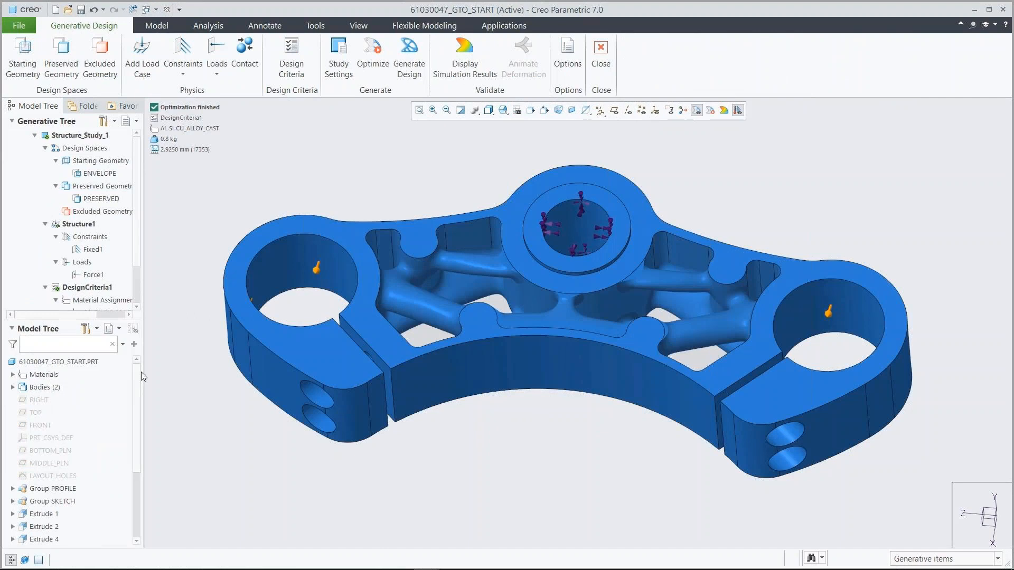
left_click(53, 475)
left_click(68, 416)
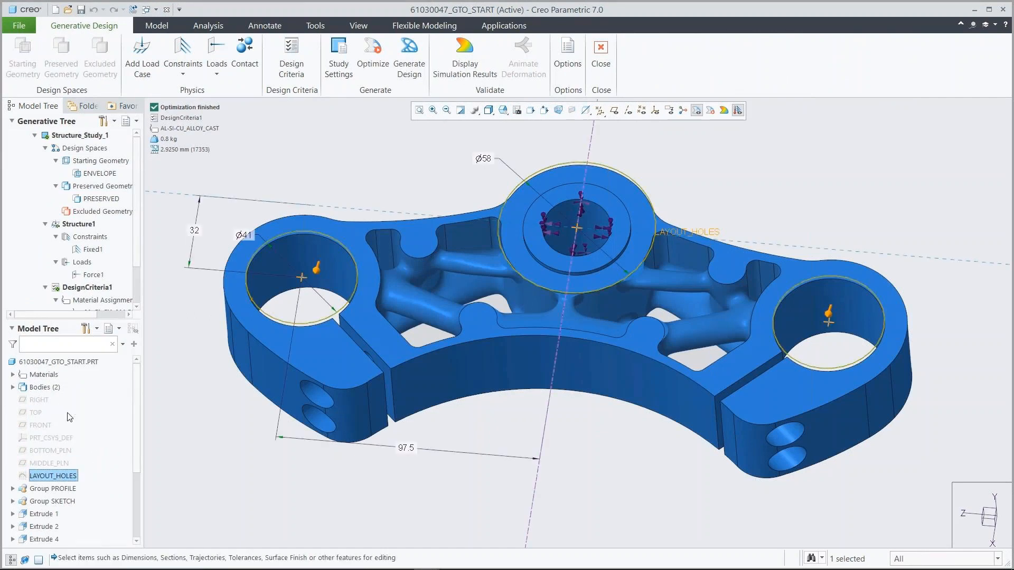
double_click(486, 159)
type("54")
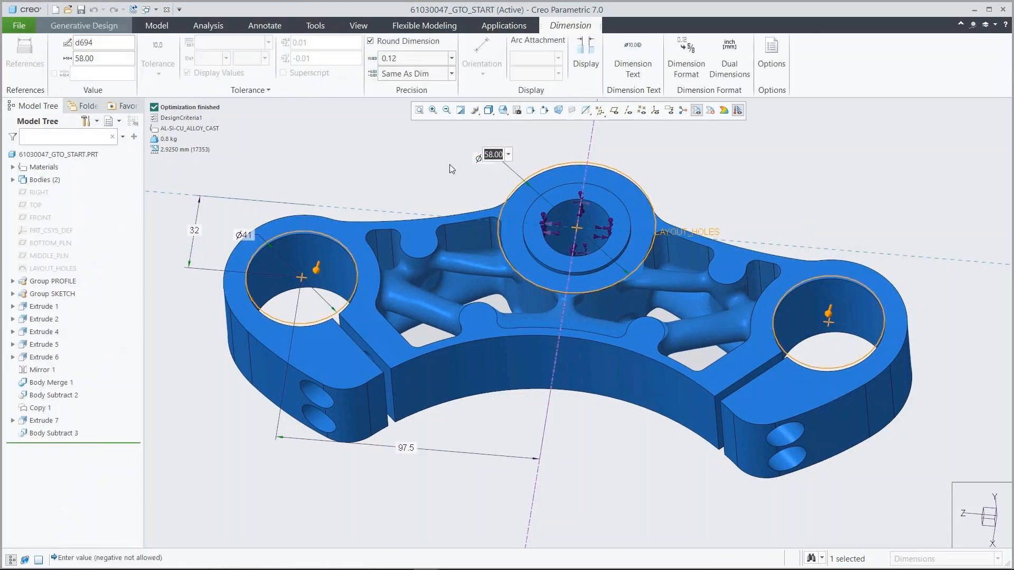
key("Return")
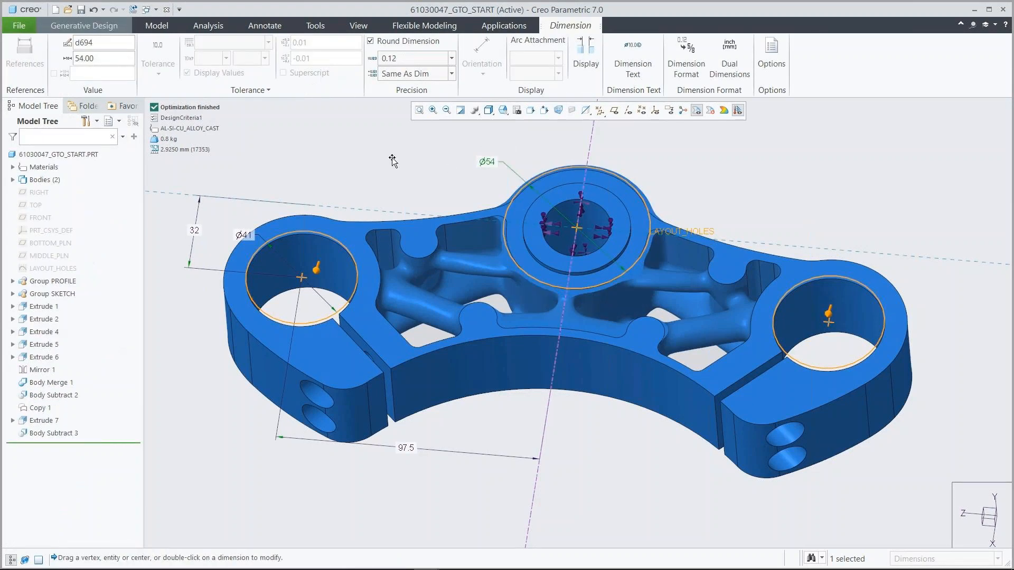
left_click(158, 27)
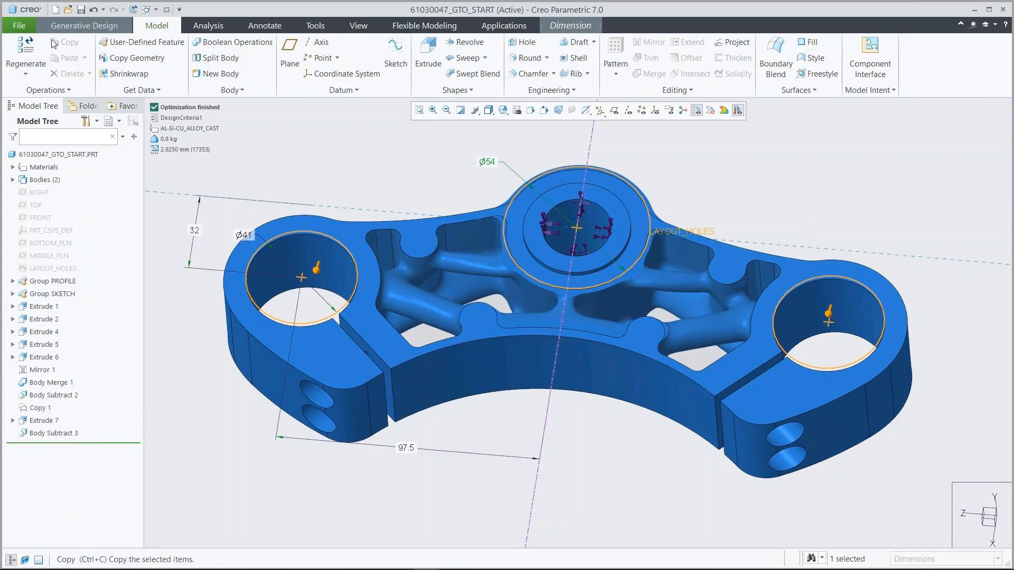
left_click(23, 46)
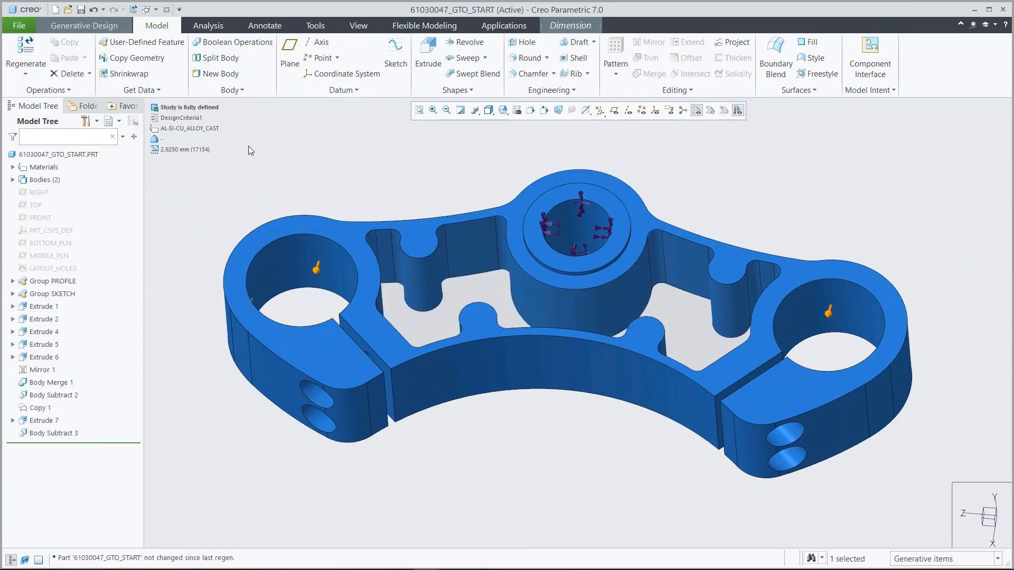
Start new design criteria for the generative study with a 70% volume limit and planar symmetry about the FRONT datum plane.
left_click(84, 25)
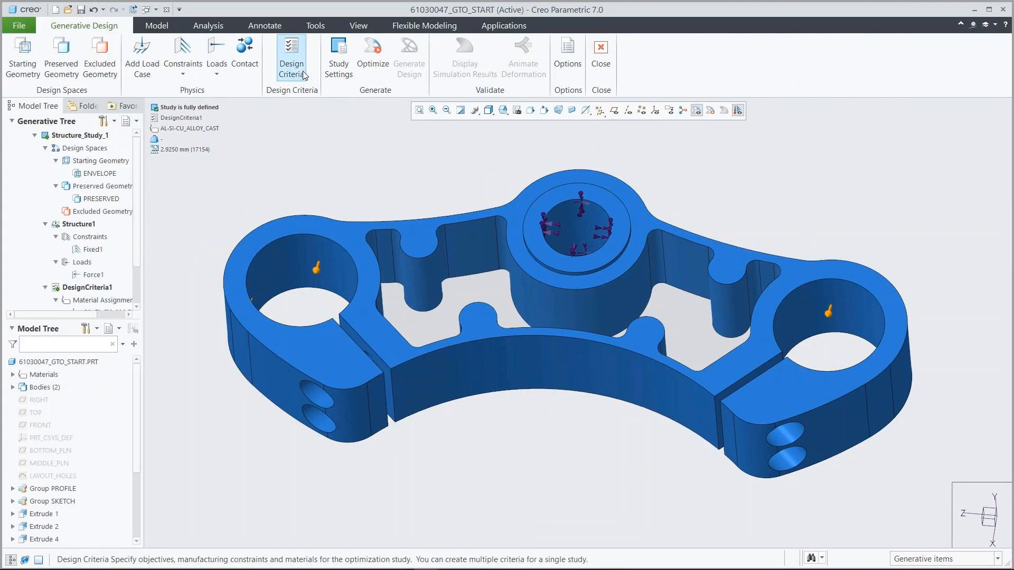
left_click(291, 58)
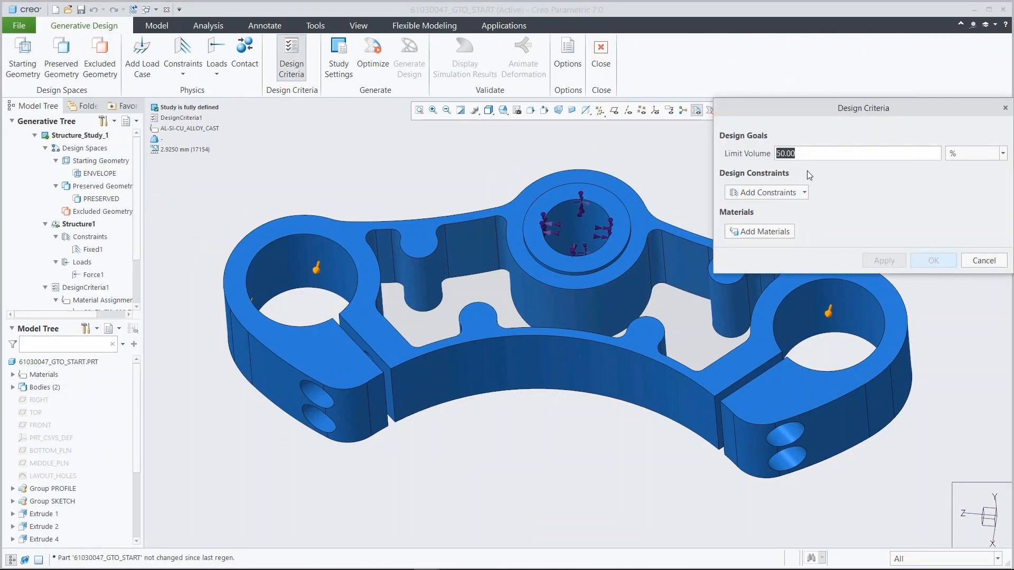
type("70.00")
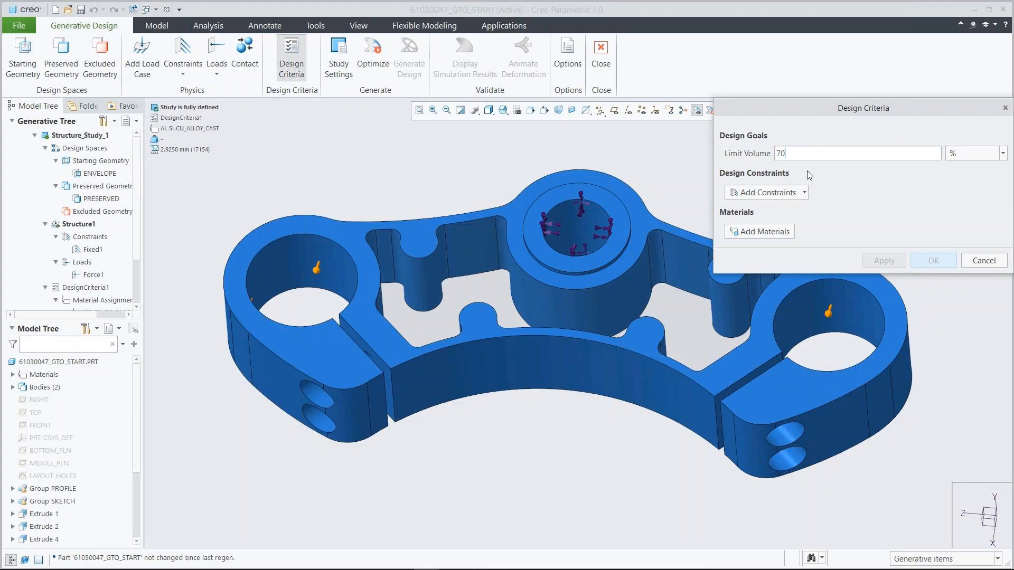
left_click(794, 194)
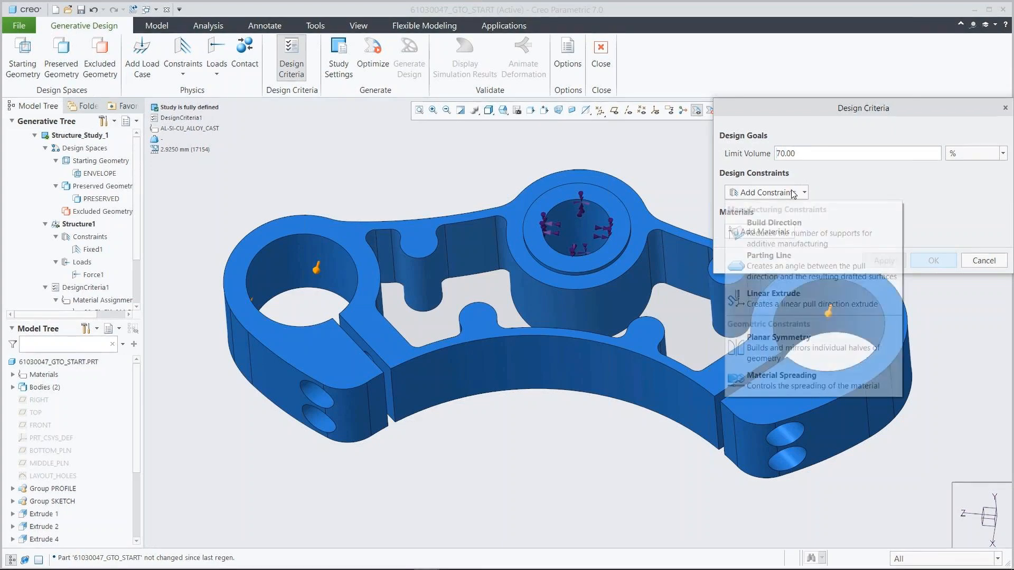
left_click(783, 341)
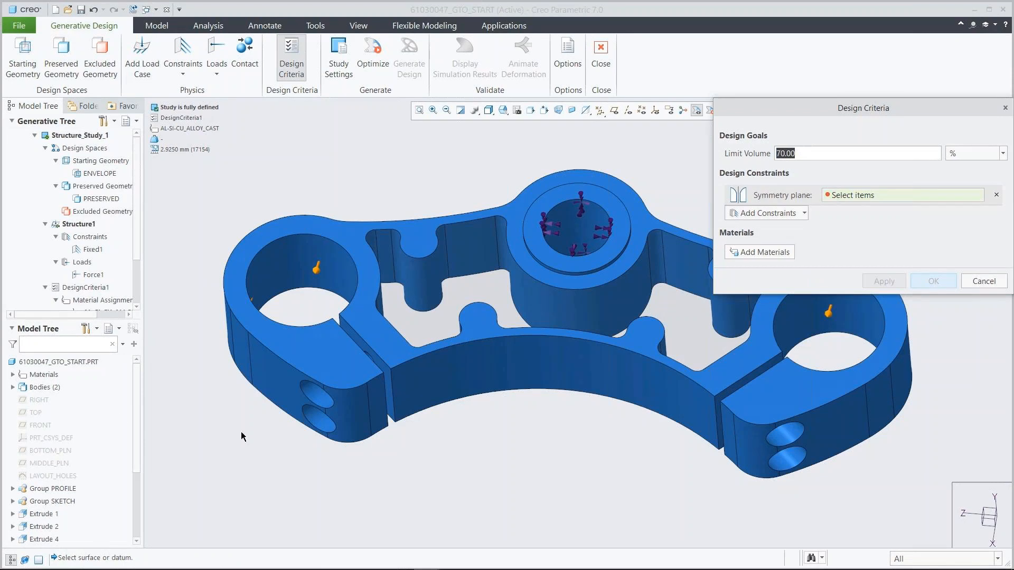
left_click(41, 425)
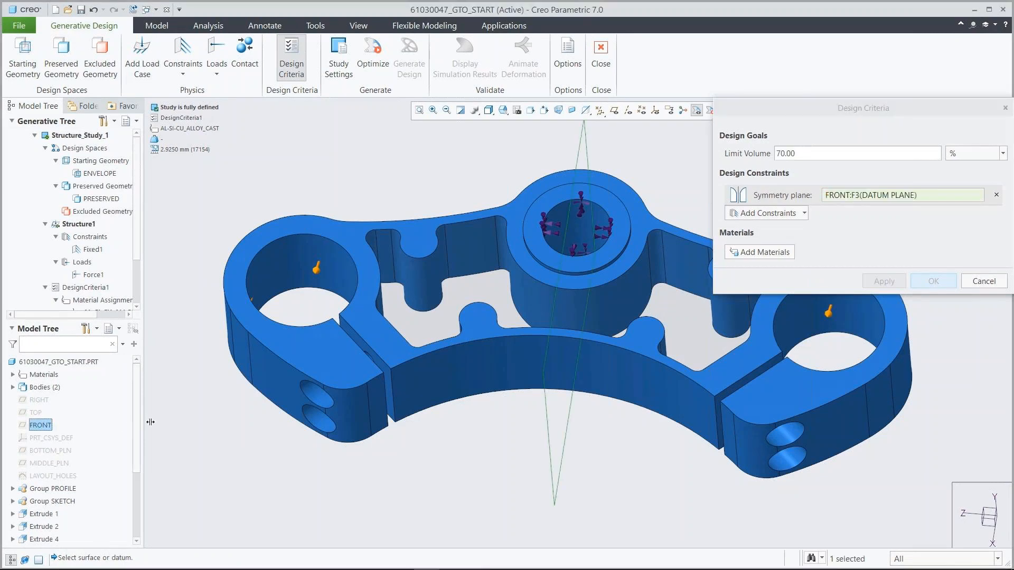
Add a linear extrude constraint along the yoke's upper face normal, assign AL-SI-CU_ALLOY_CAST as material and accept the design criteria.
left_click(770, 213)
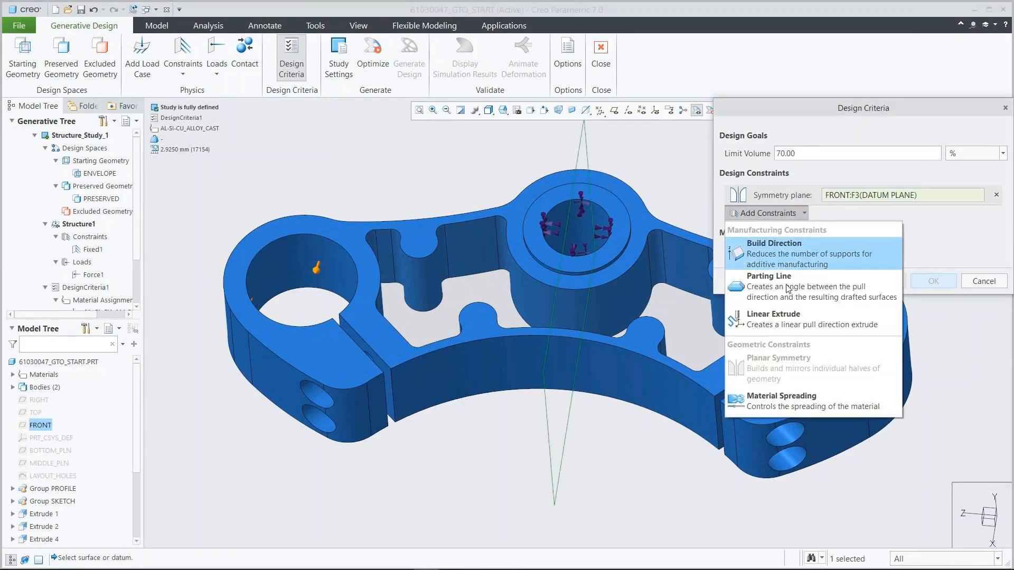
left_click(787, 313)
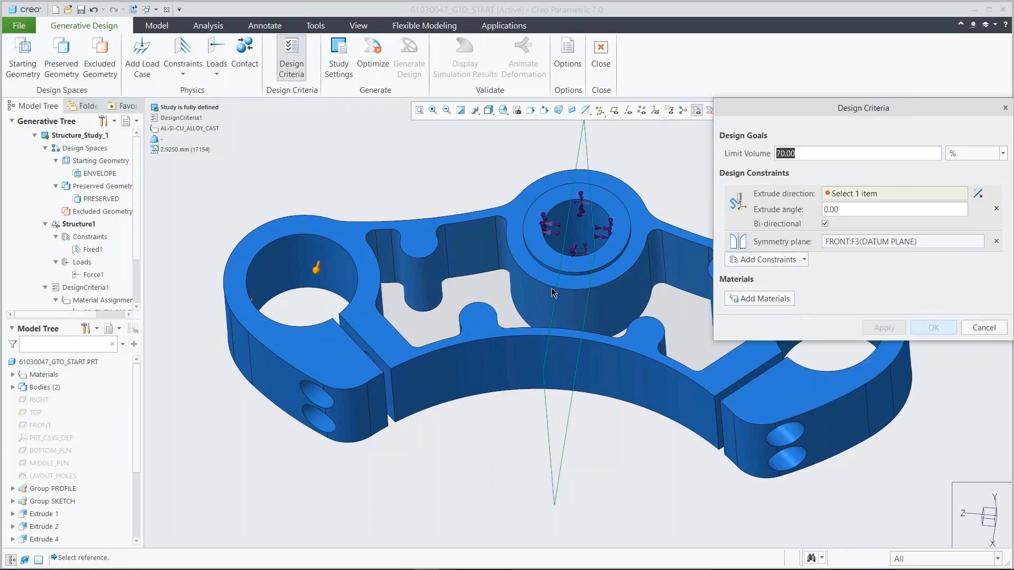
left_click(358, 245)
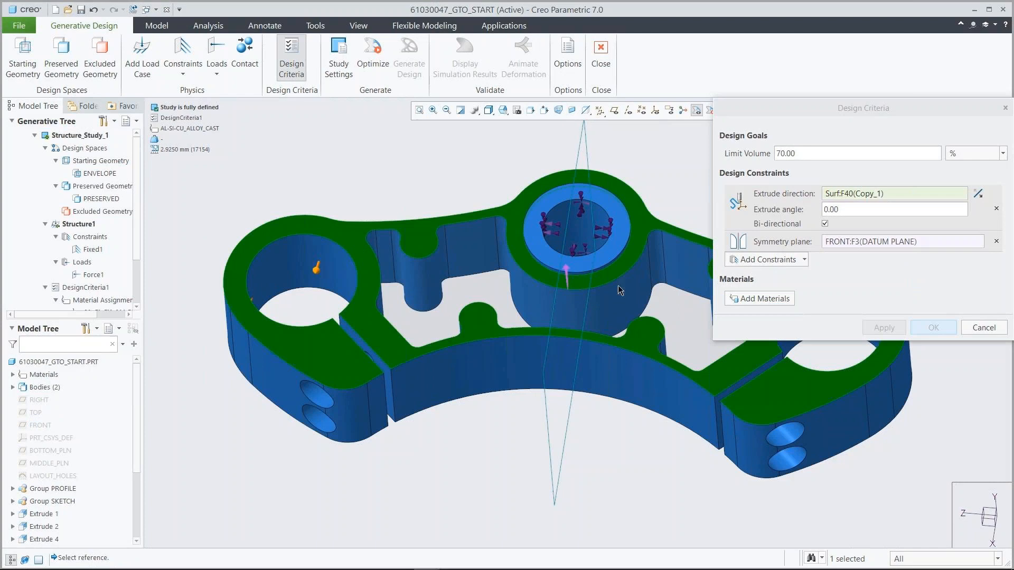
left_click(760, 299)
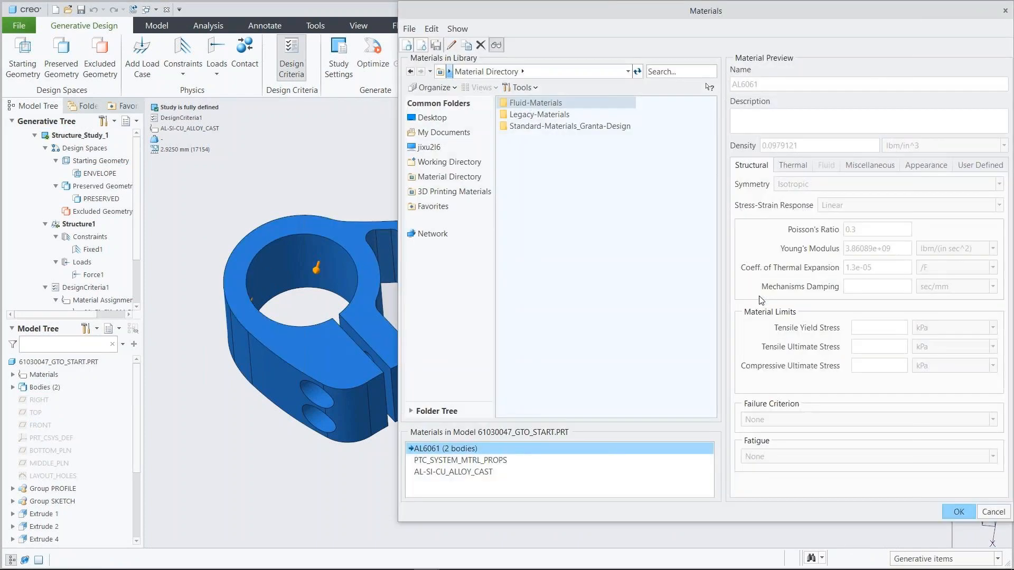
left_click(477, 471)
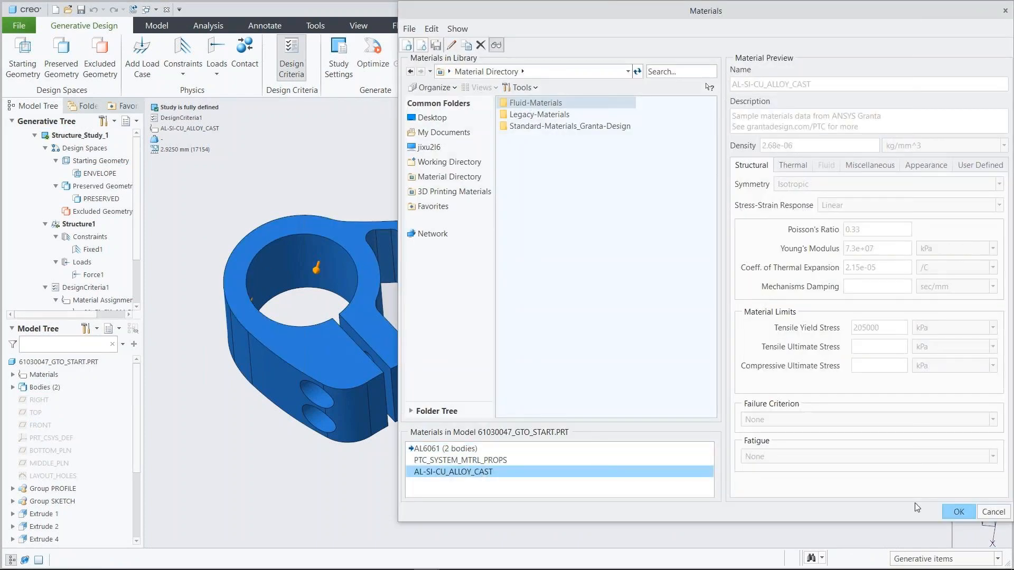
left_click(954, 512)
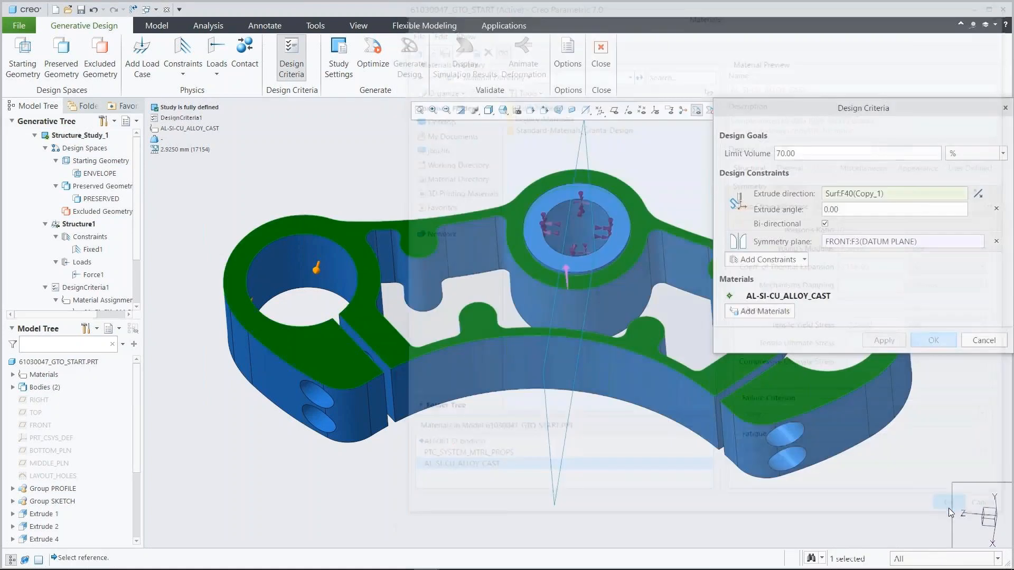
left_click(933, 340)
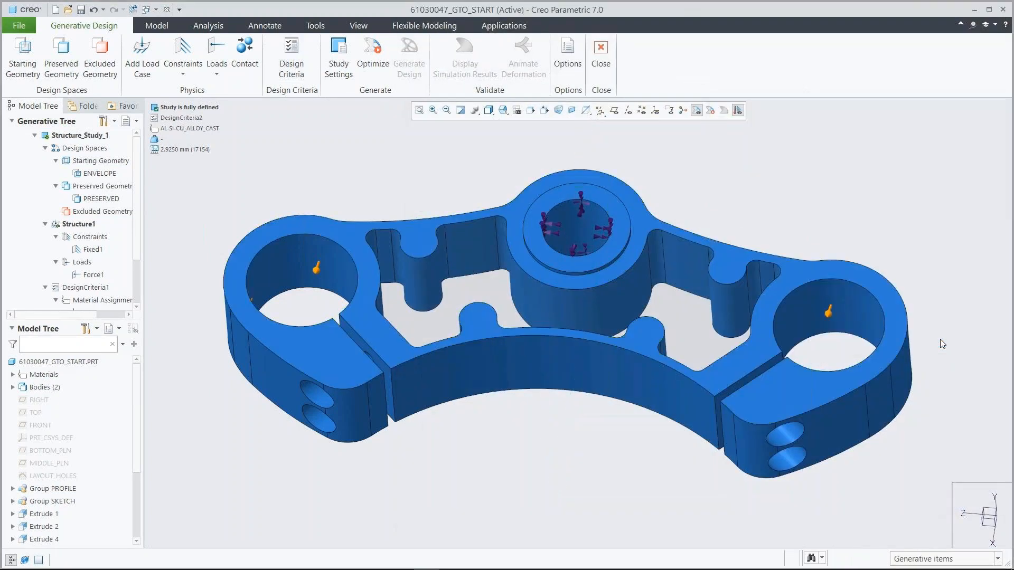
Set the study's maximum number of iterations to 456.
left_click(338, 61)
double_click(858, 210)
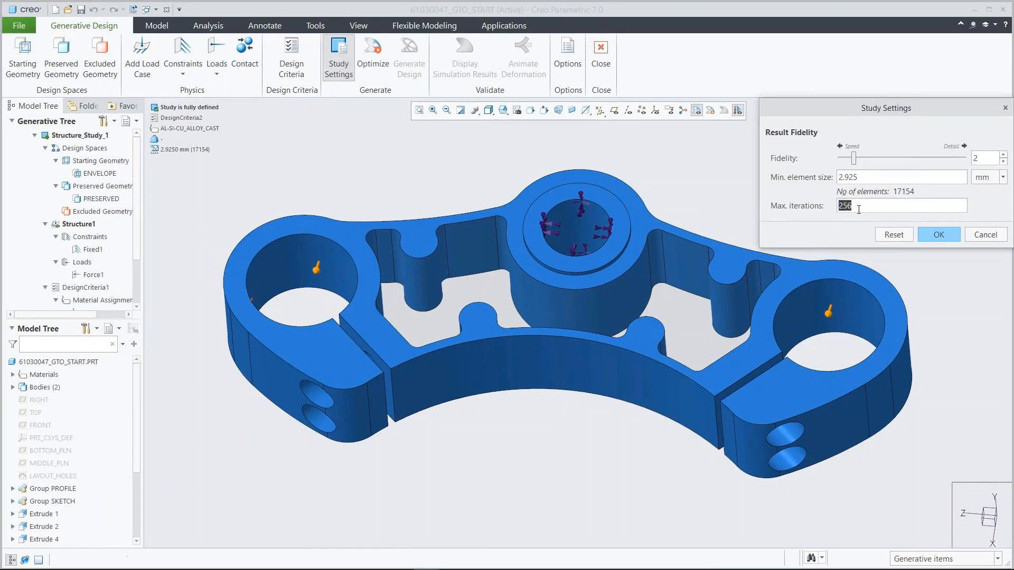
key("BackSpace")
type("456")
left_click(938, 235)
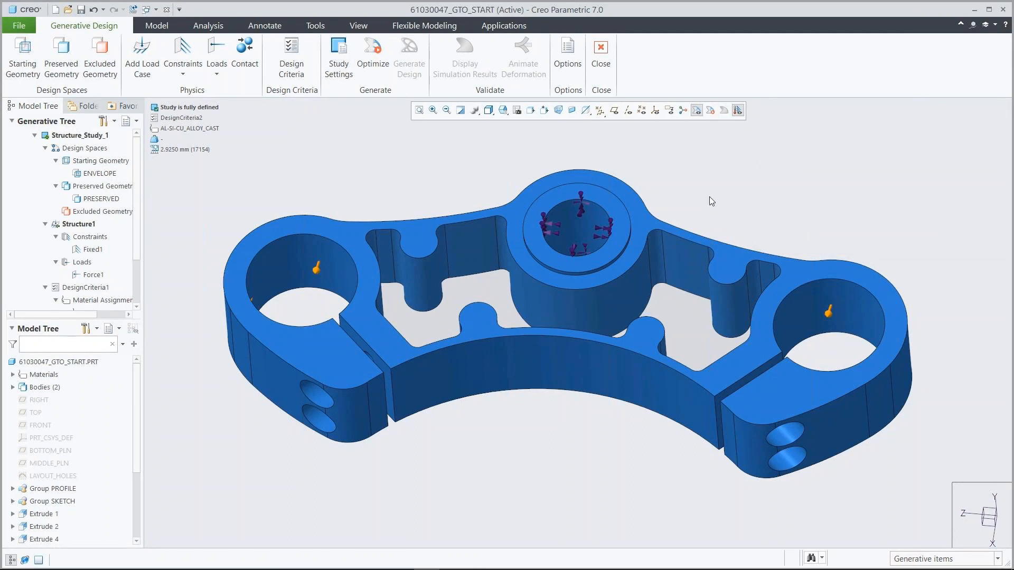
Find the 61030047 files, open 61030047_brep_model.prt and restore its saved view orientation.
left_click(67, 10)
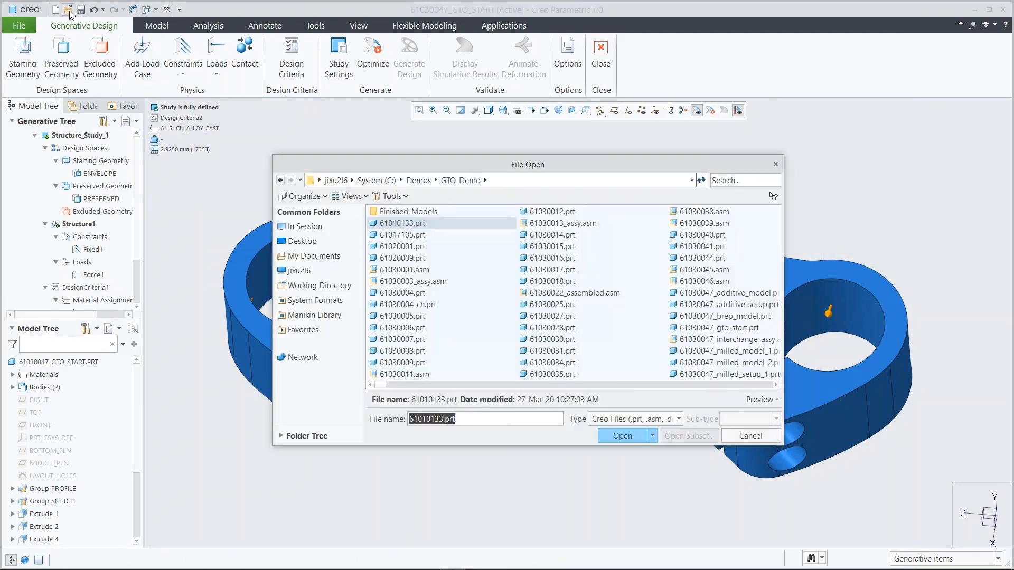
left_click(711, 184)
type("610")
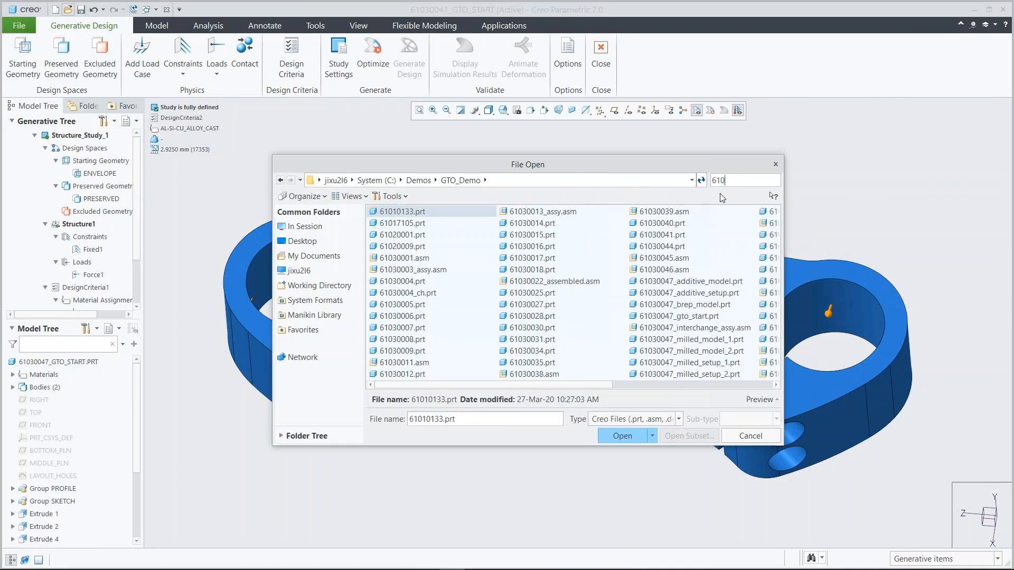
type("30047")
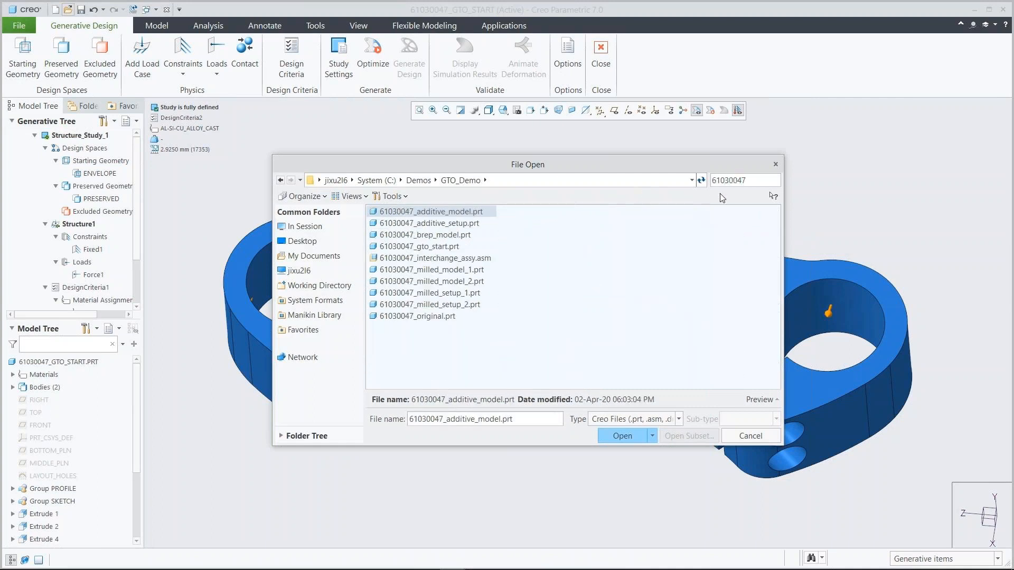
left_click(458, 236)
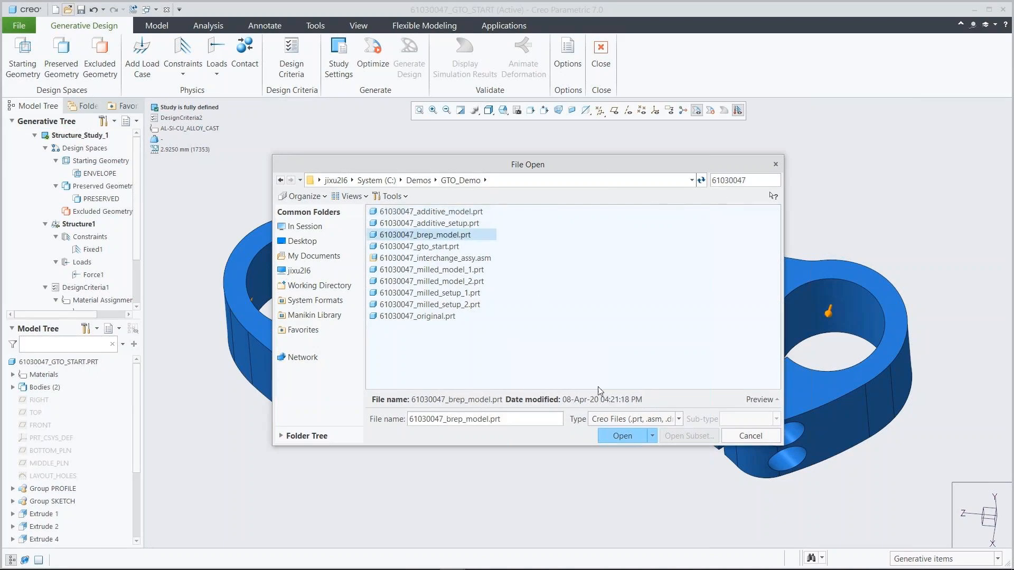
left_click(614, 433)
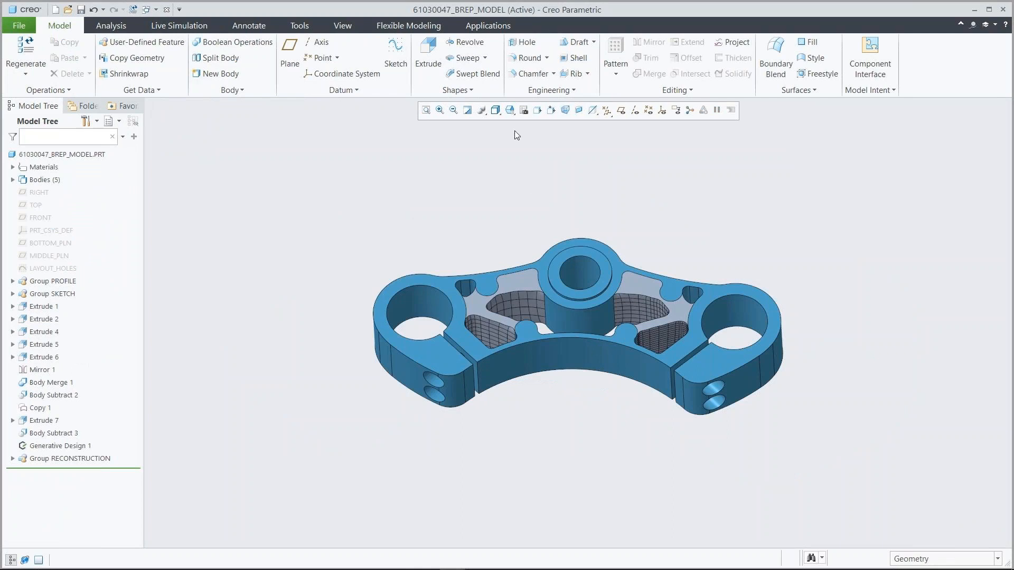
left_click(509, 111)
left_click(520, 135)
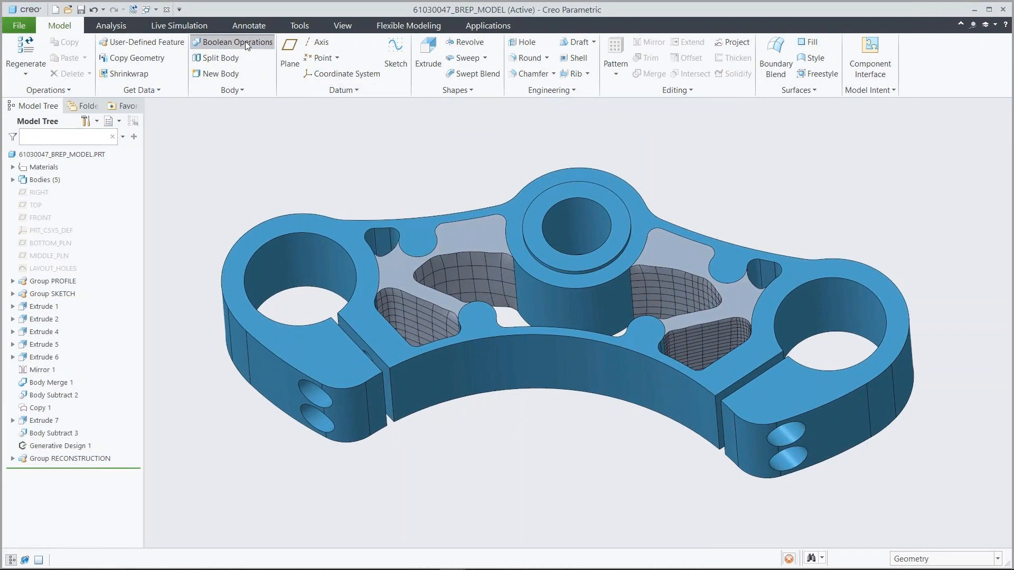
Merge the yoke's preserved body with the reconstructed web body using a Boolean Merge operation.
left_click(245, 41)
left_click(535, 192)
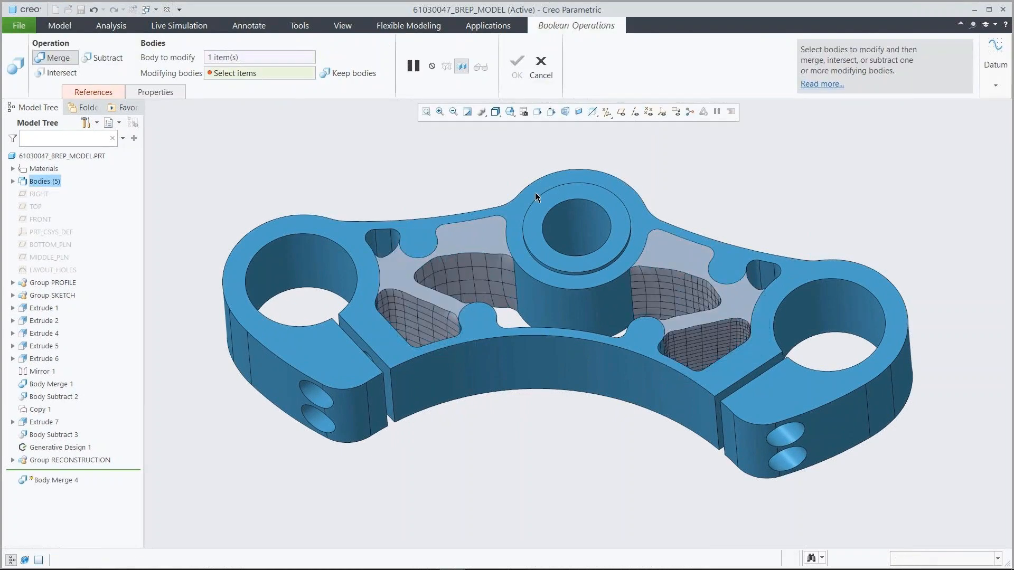
left_click(535, 192)
left_click(515, 63)
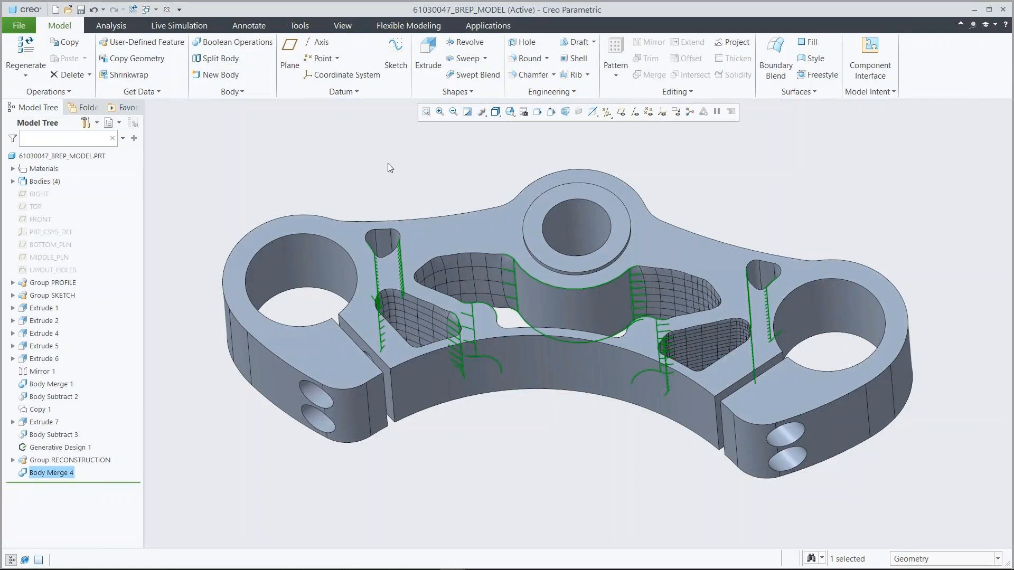
left_click(390, 167)
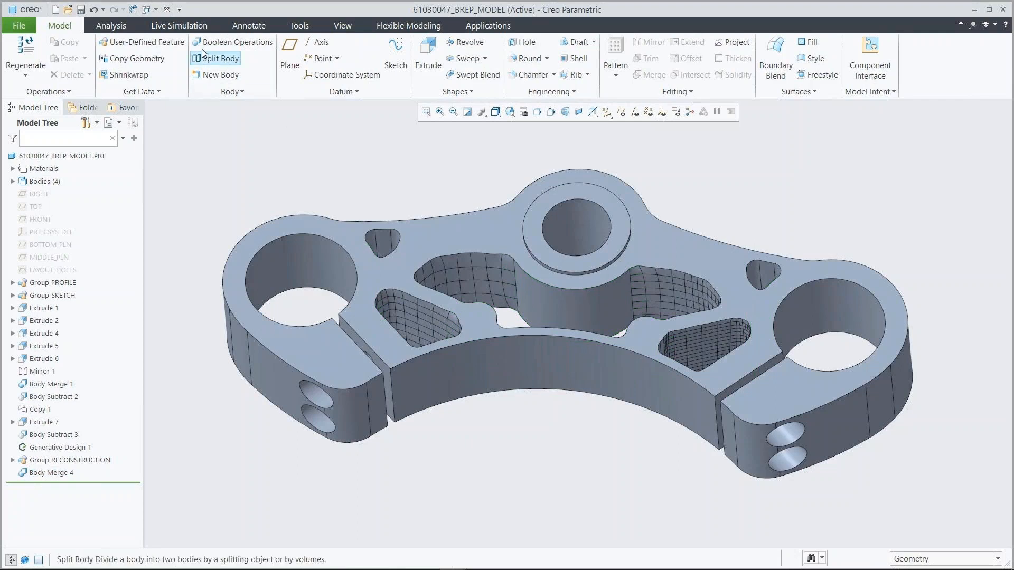
Run the live simulation of Structure1_Structure_Study_1 on the merged yoke and show the Von Mises stress in MPa.
left_click(171, 28)
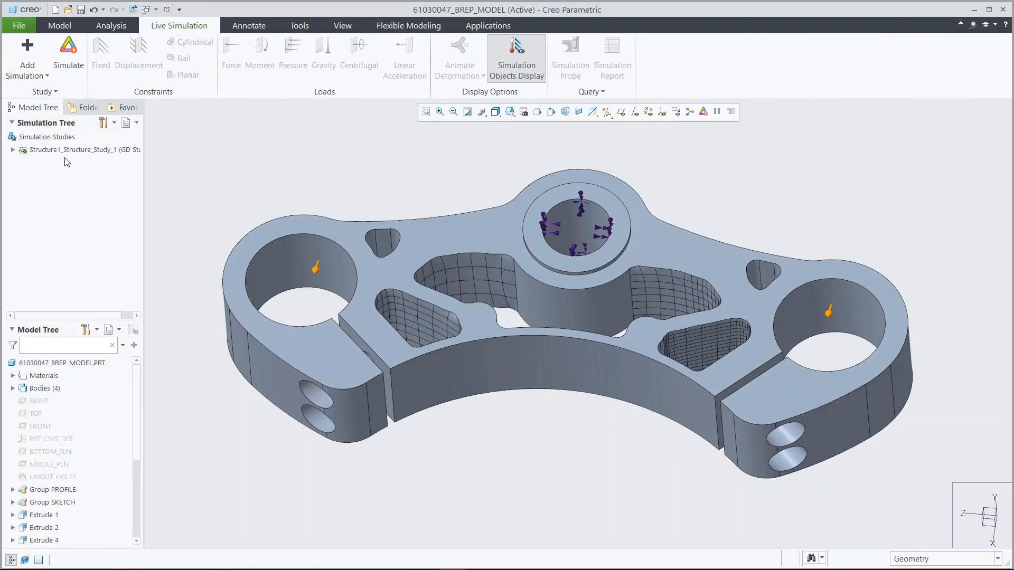
left_click(13, 150)
left_click(69, 65)
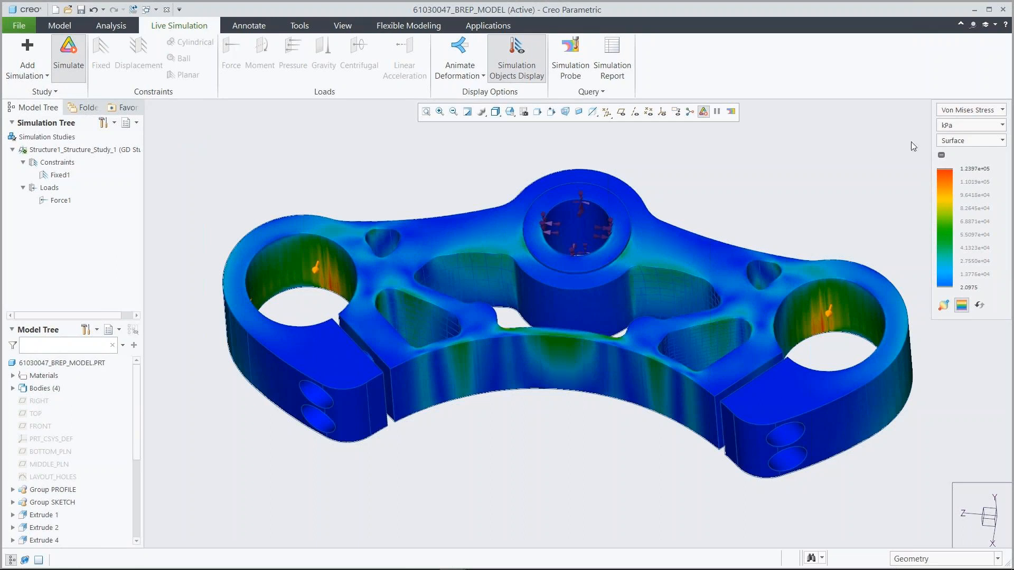
left_click(969, 129)
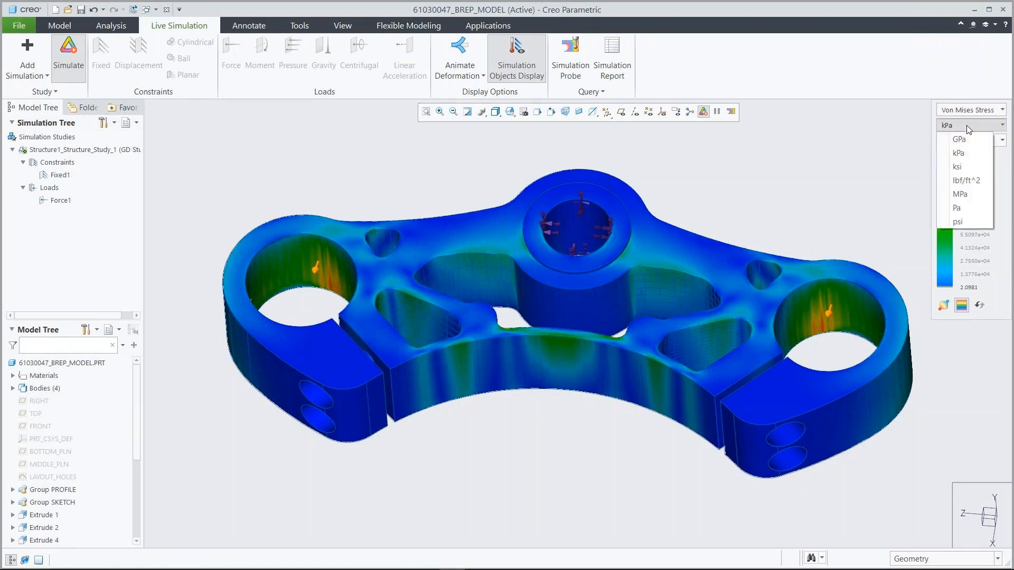
left_click(961, 195)
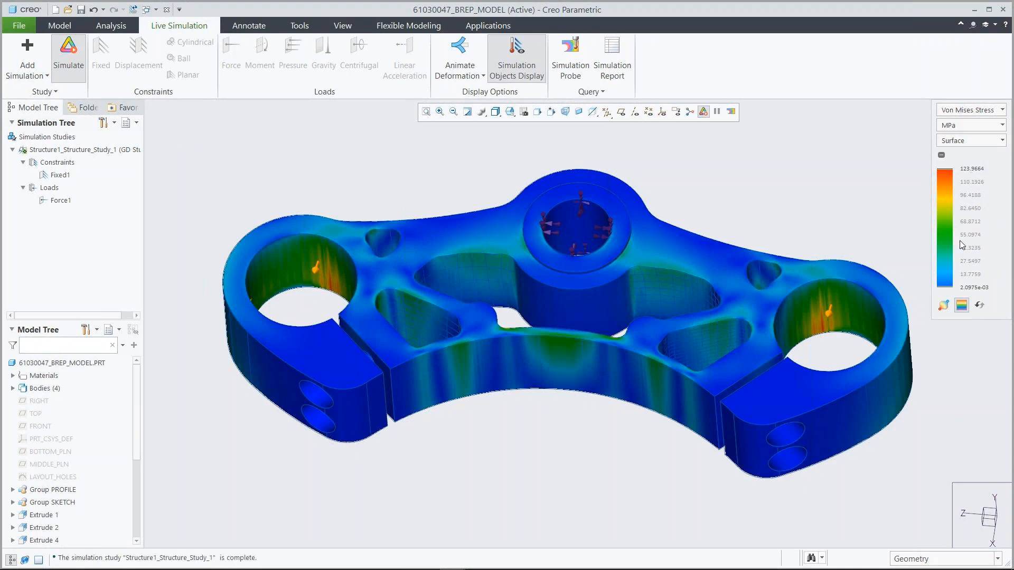
Mark the minimum and maximum result locations and switch the simulation display to Deformation.
left_click(943, 305)
left_click(970, 114)
left_click(961, 136)
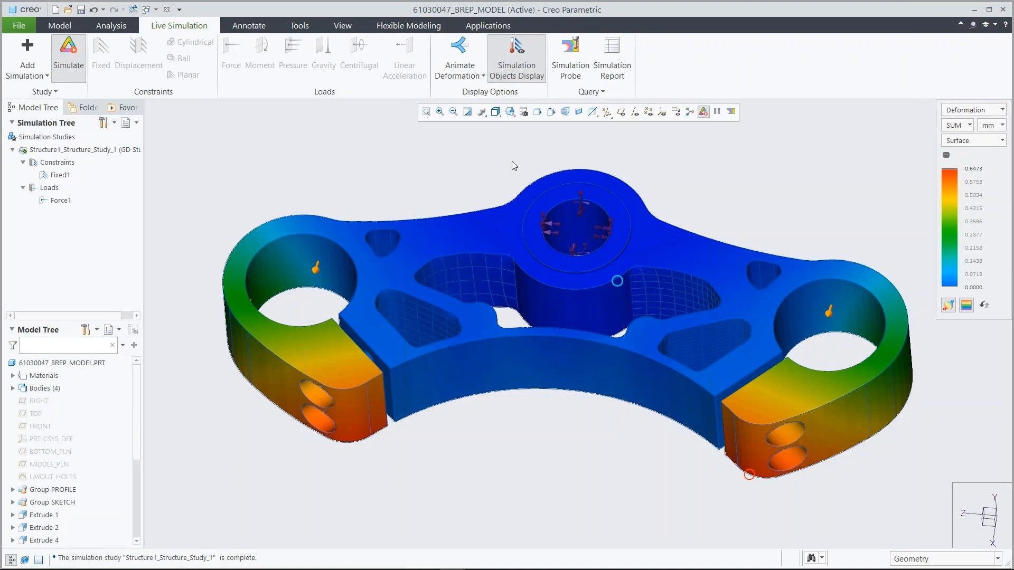
Play and stop the yoke's deformation animation, and turn off the simulation objects and results display.
left_click(460, 52)
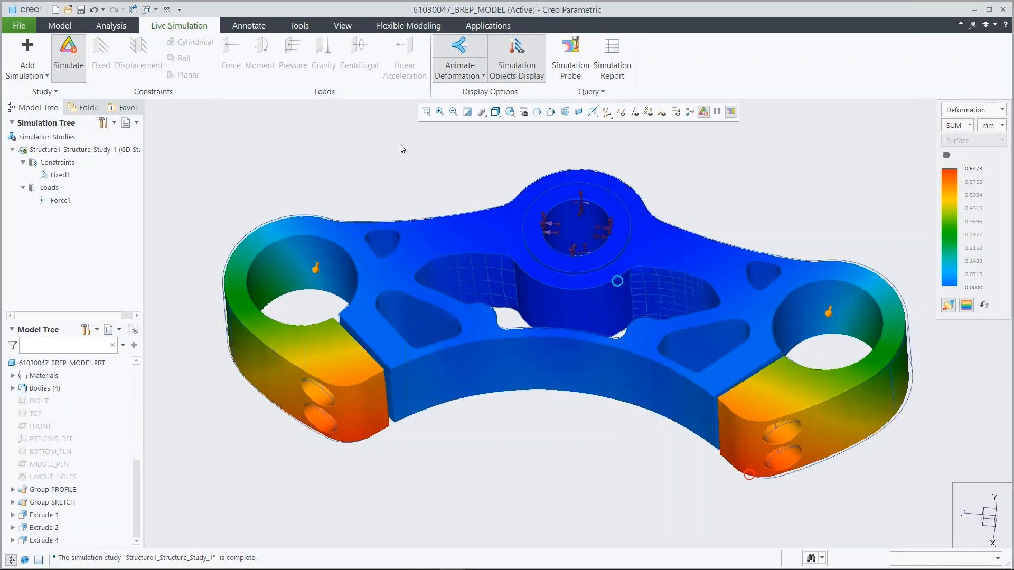
left_click(459, 50)
left_click(517, 49)
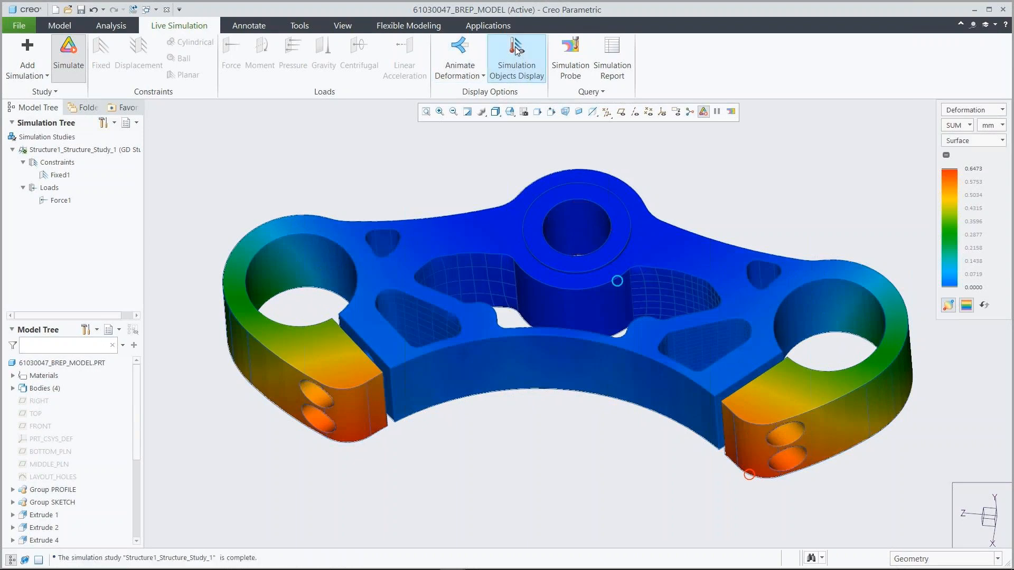
left_click(68, 48)
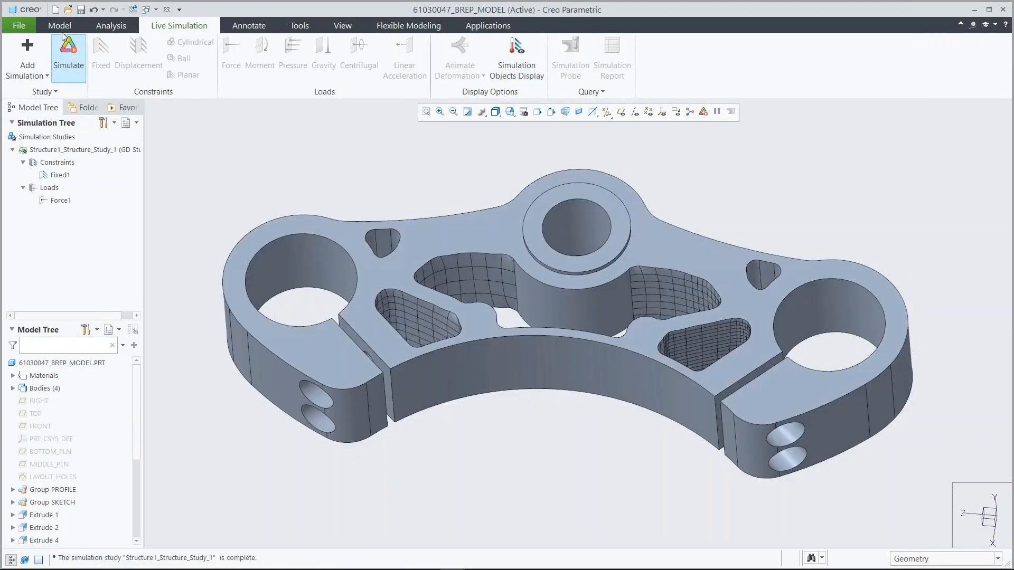